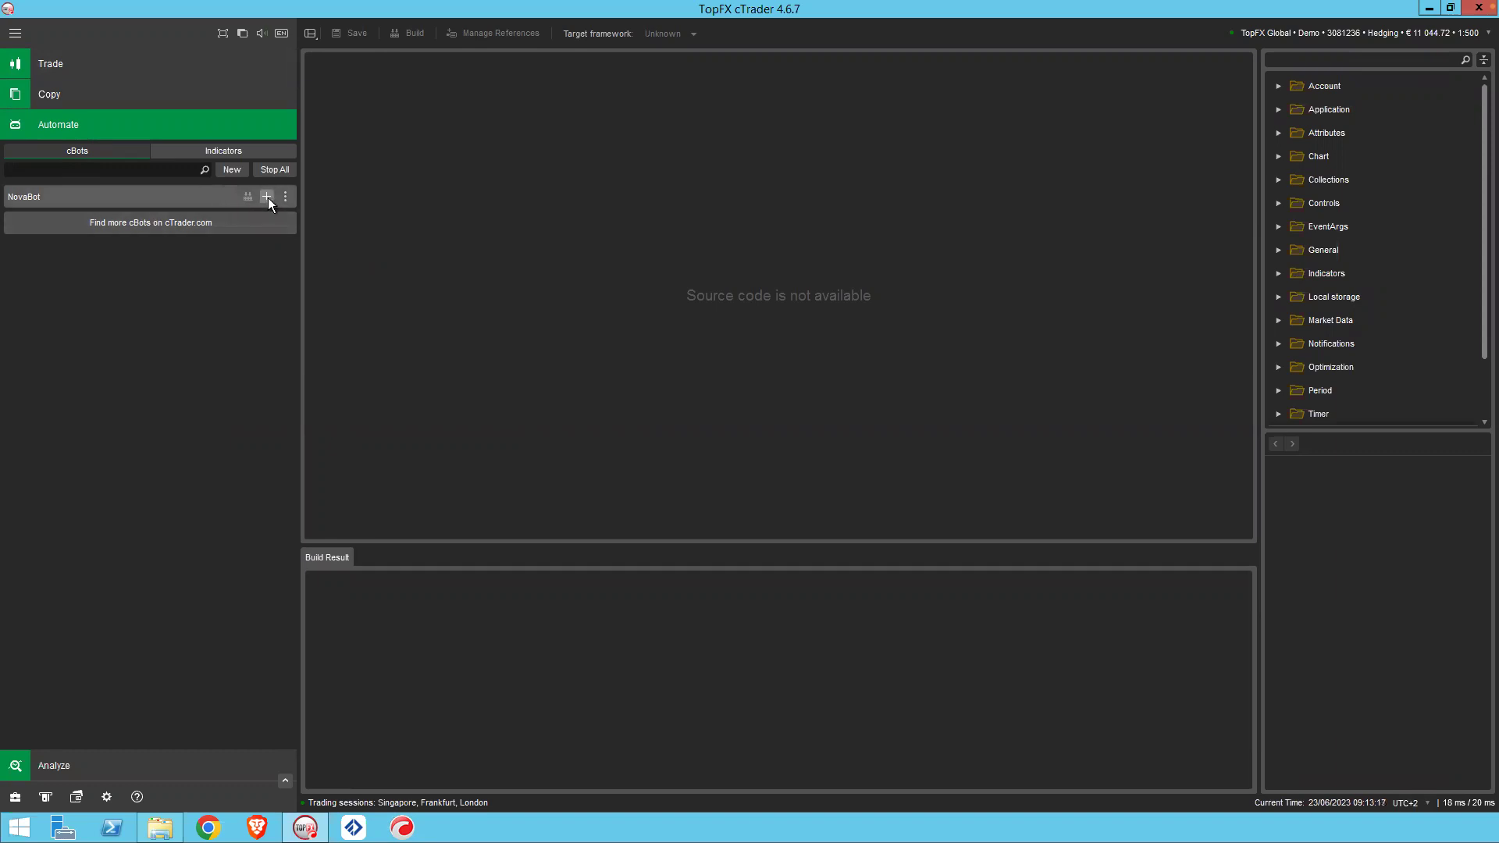
- Create a NovaBot instance for US TECH 100 and change its timeframe from h1 to t100
left_click(267, 196)
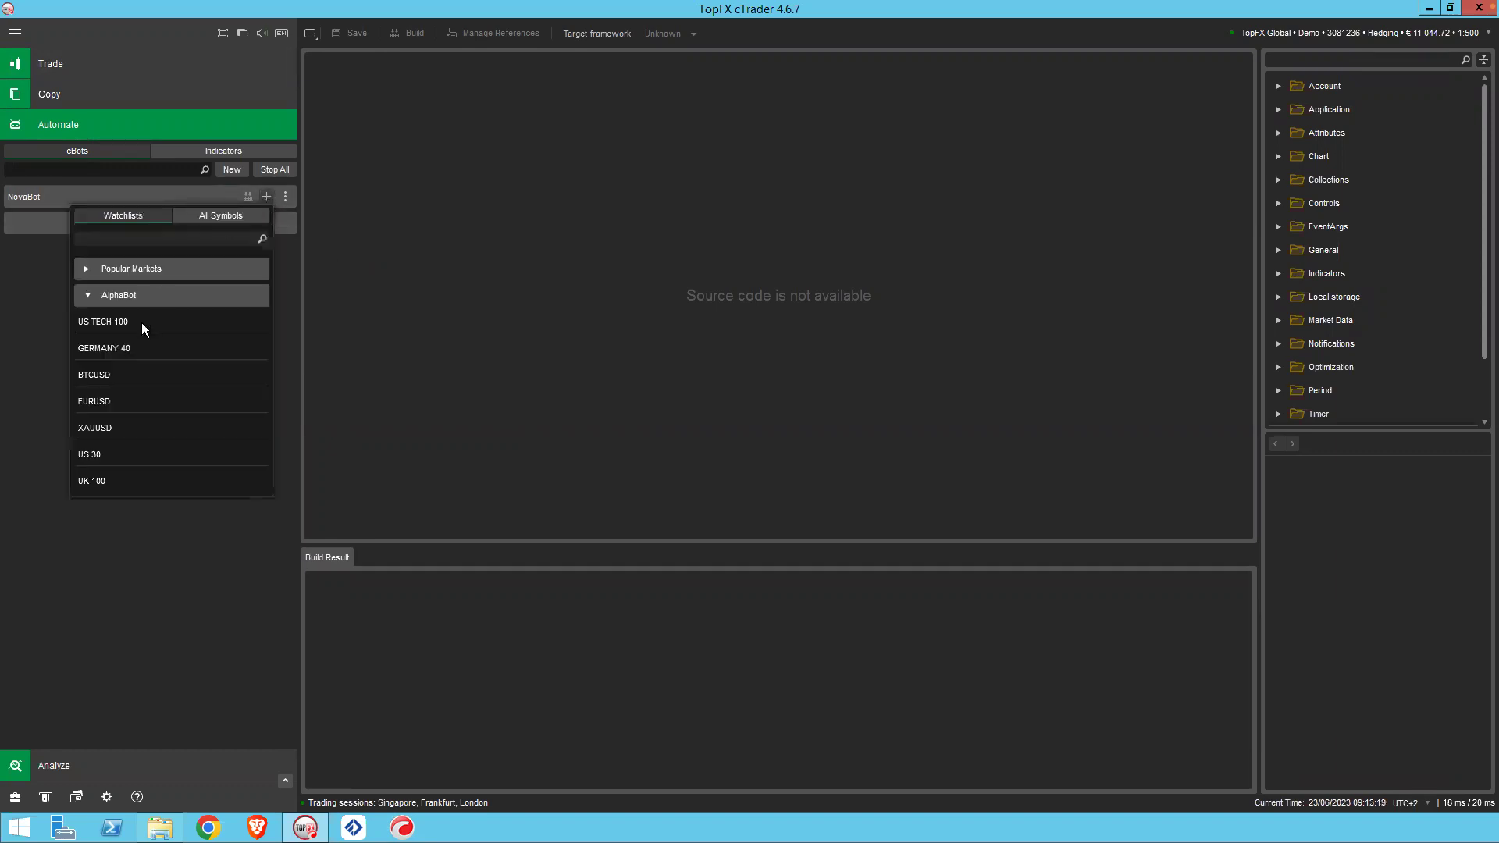
left_click(99, 321)
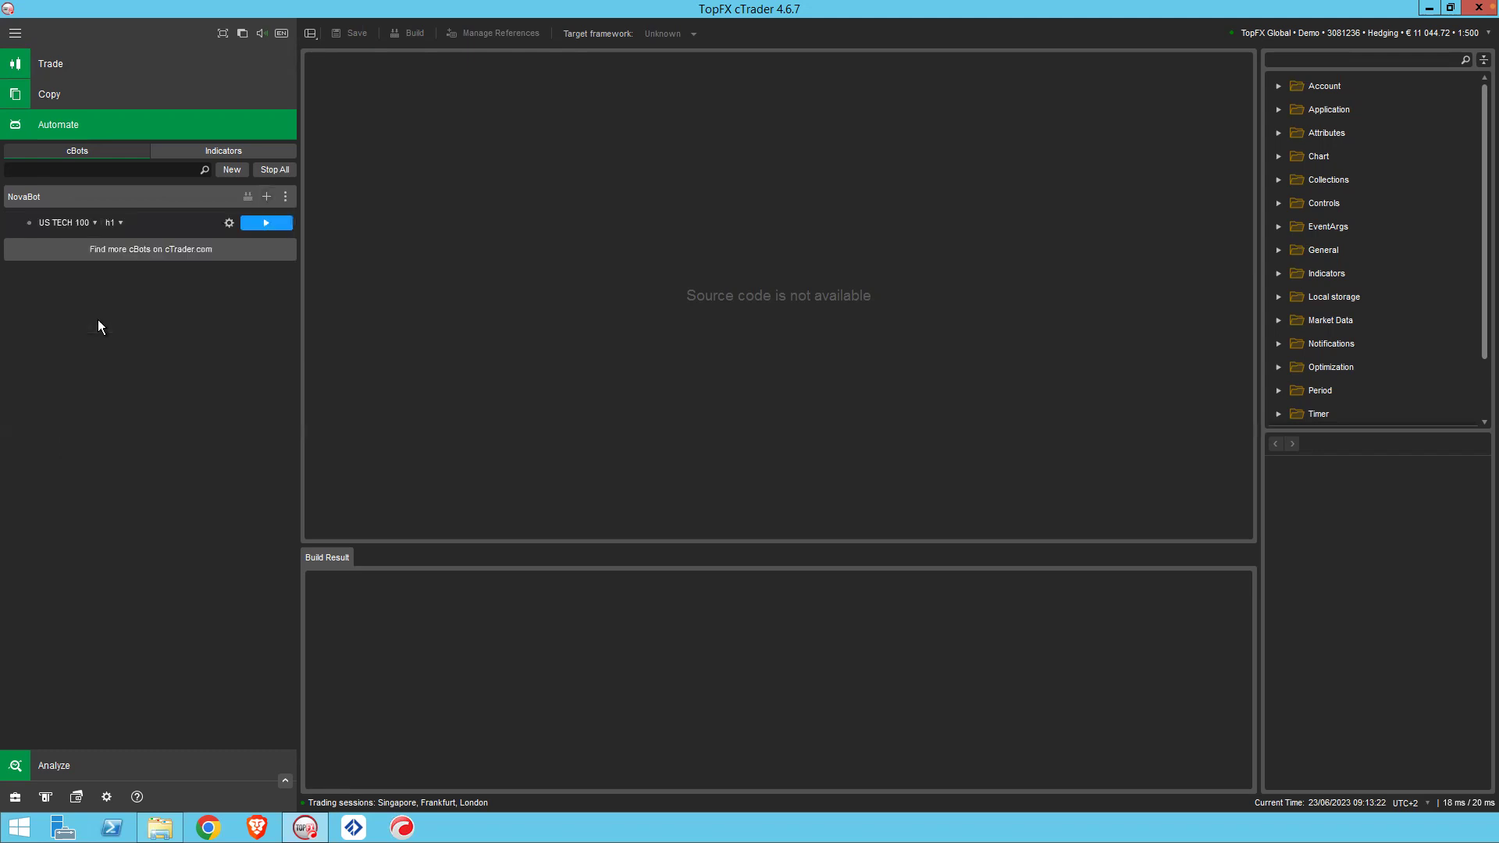
left_click(118, 222)
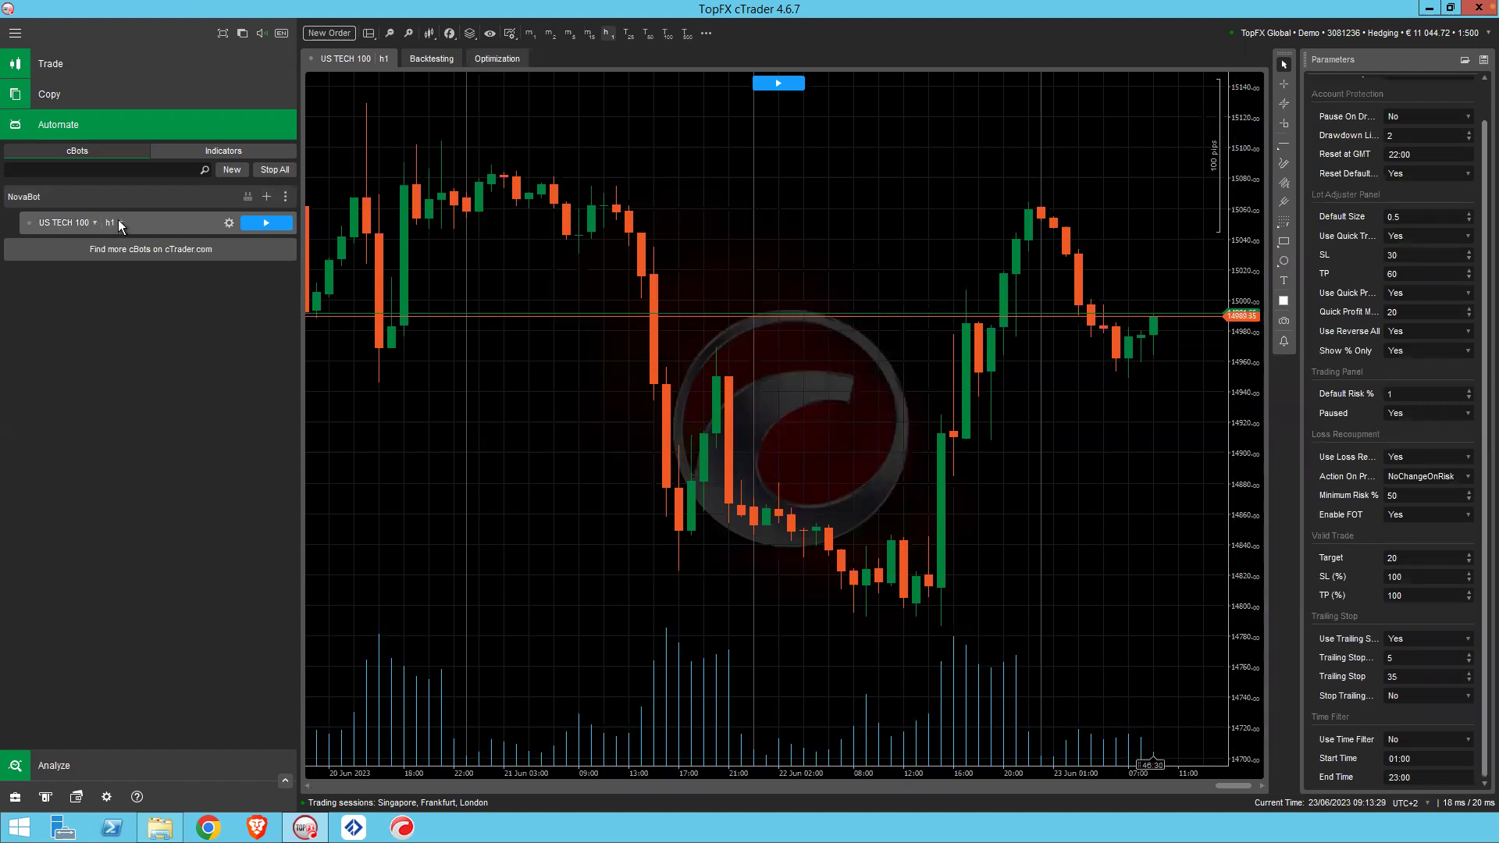
left_click(119, 222)
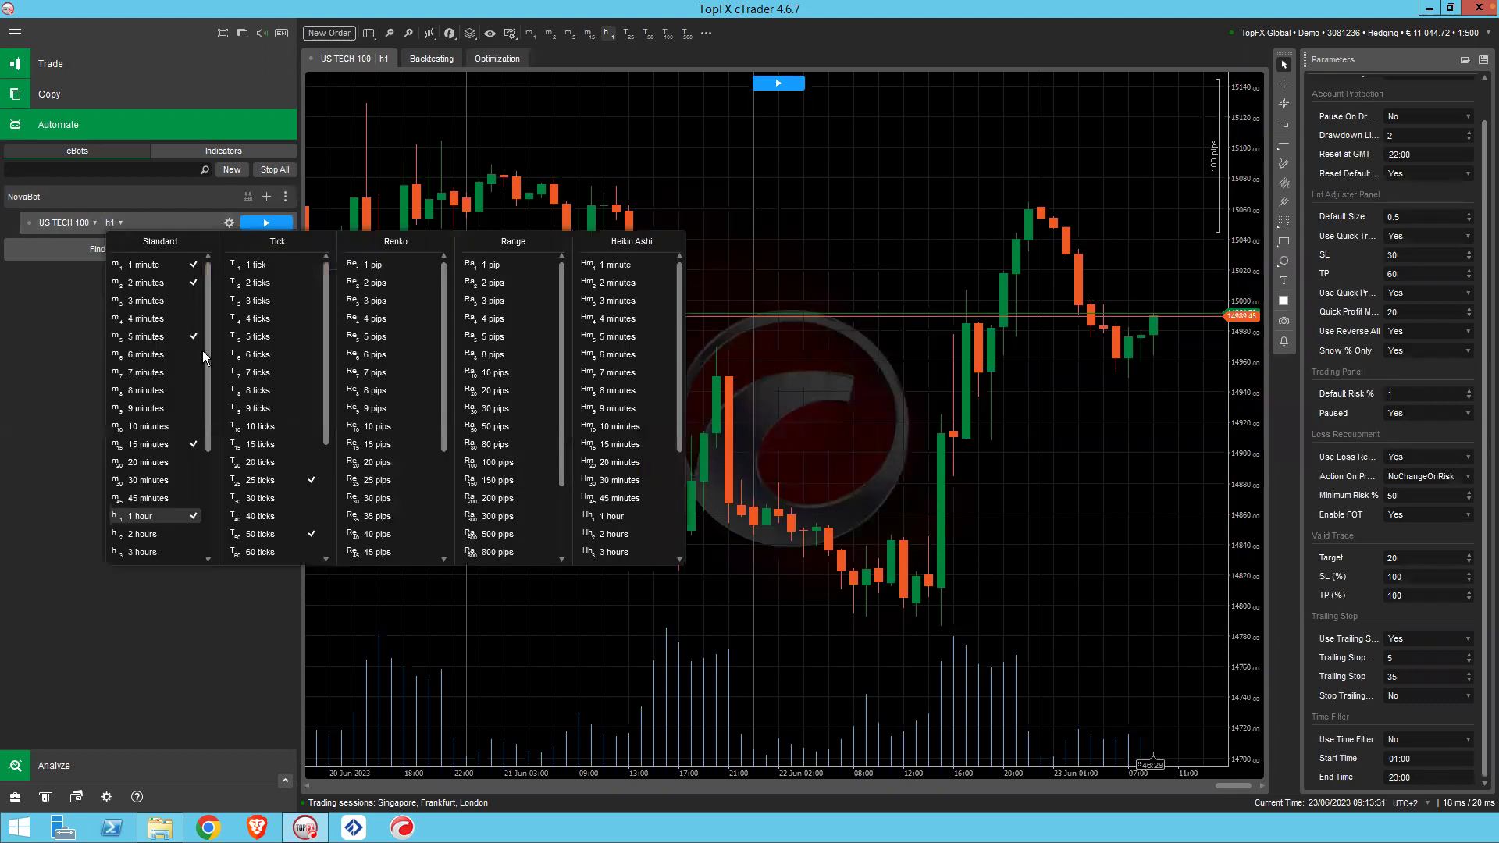
scroll(278, 475, "down", 4)
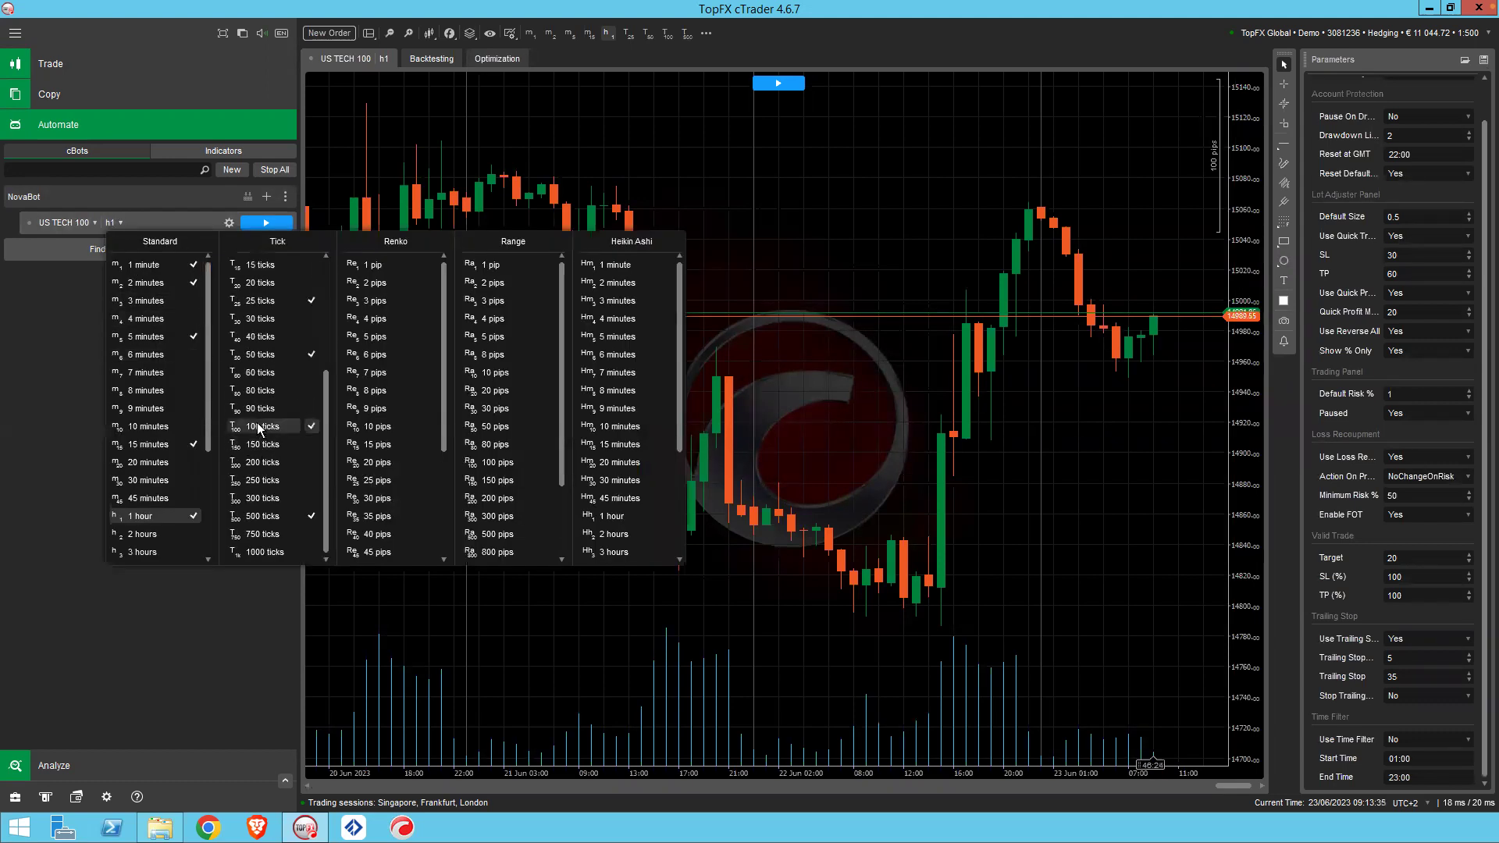
left_click(258, 426)
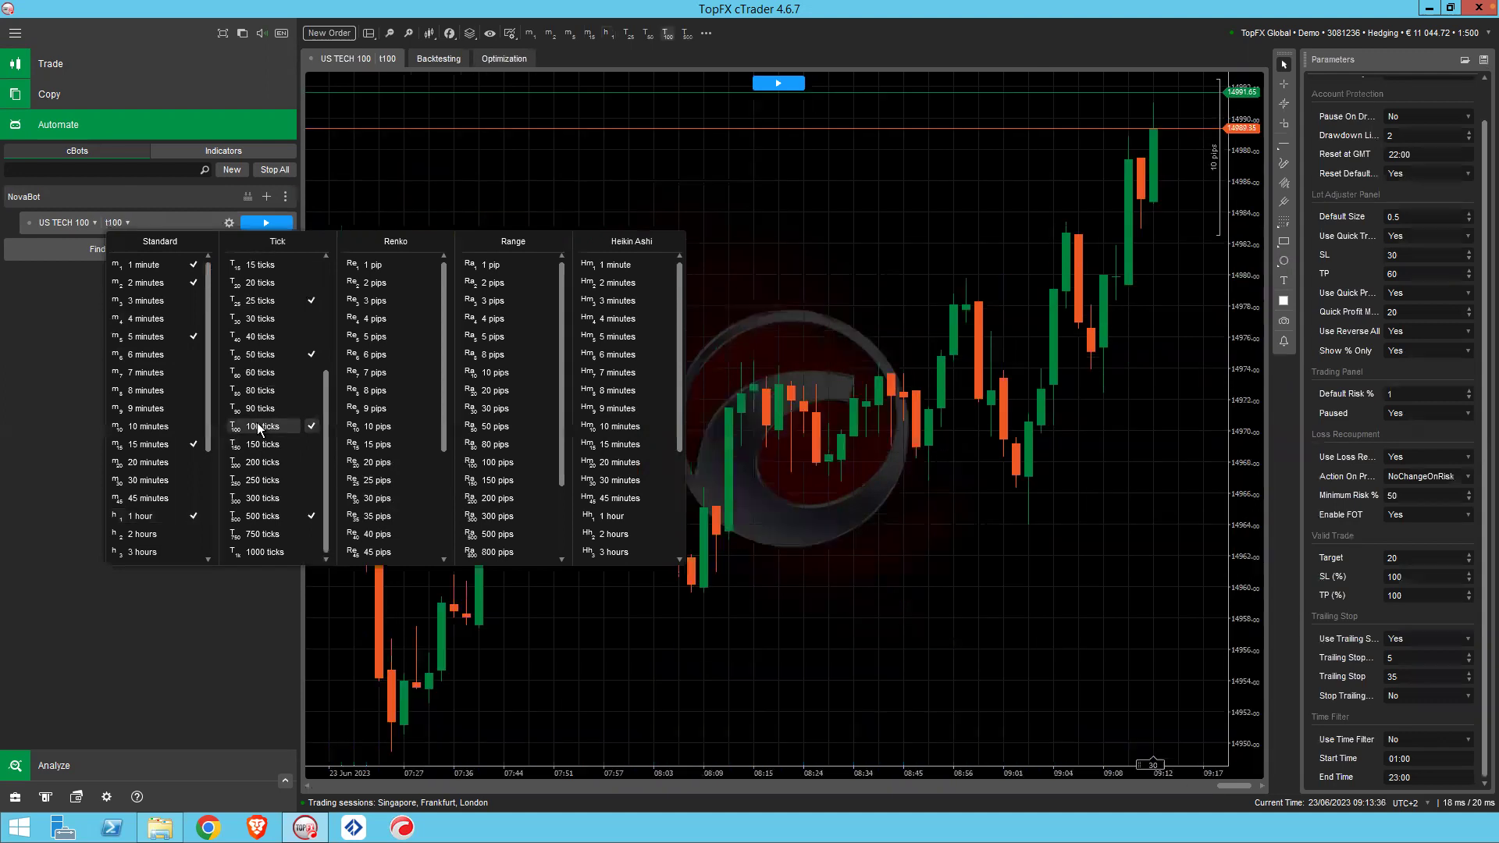
- Paste the licence key into NovaBot's License Key parameter, replacing N/A
left_click(74, 326)
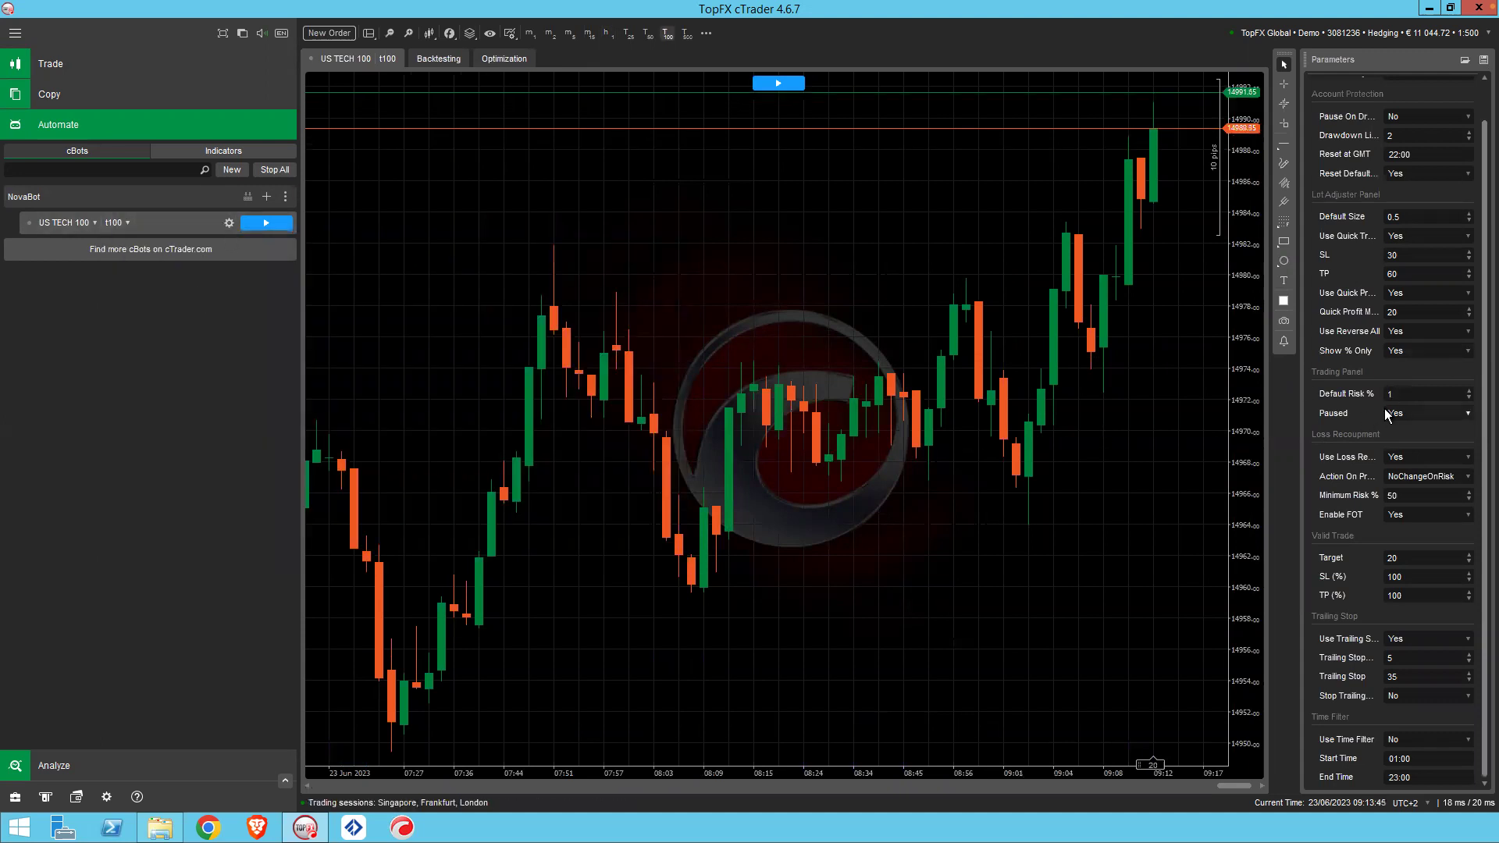
scroll(1384, 415, "up", 1)
scroll(1384, 409, "down", 1)
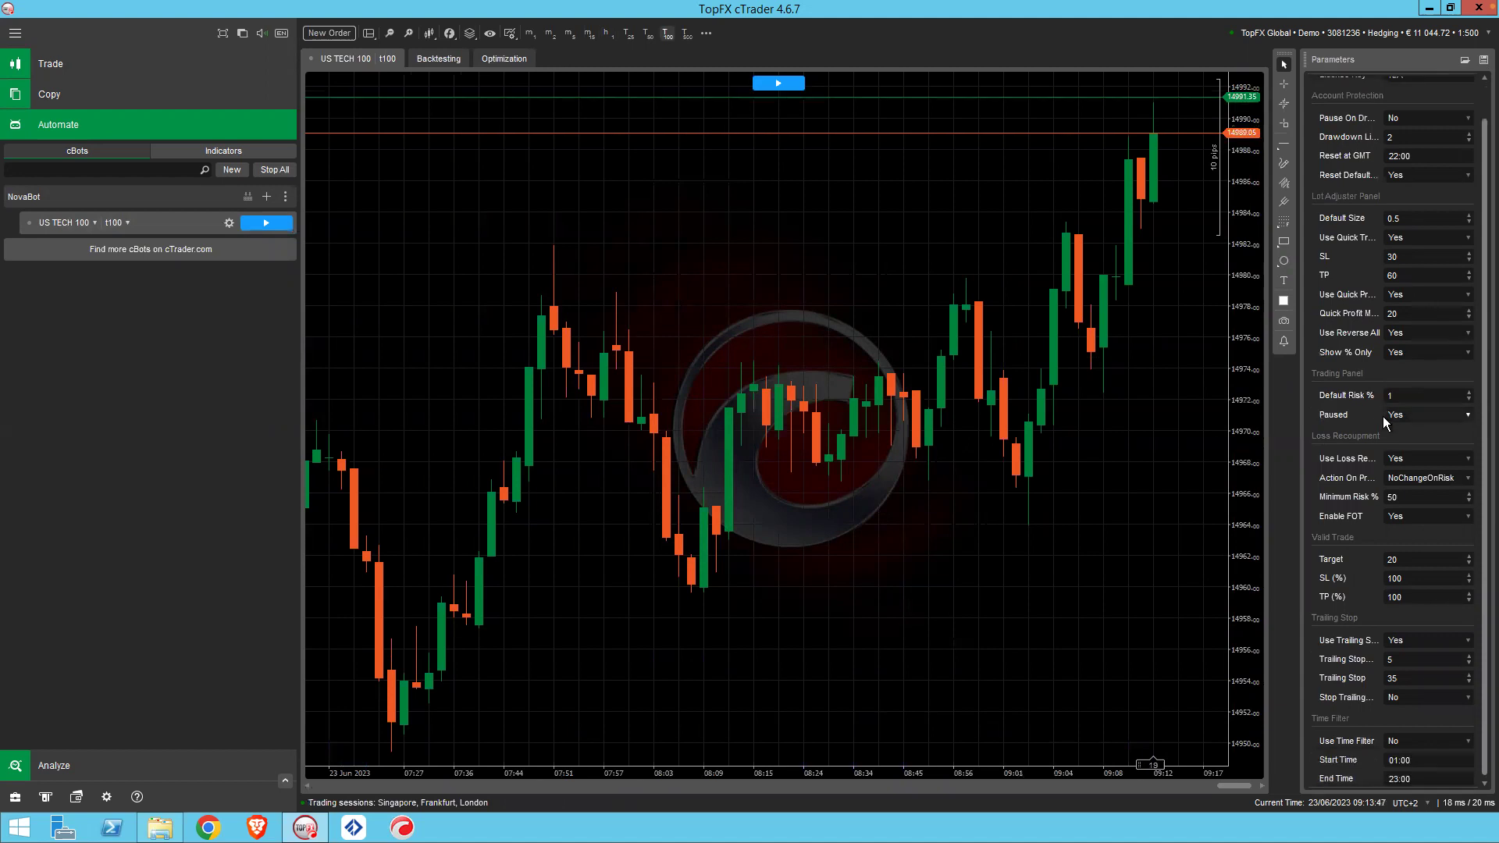
scroll(1416, 185, "up", 1)
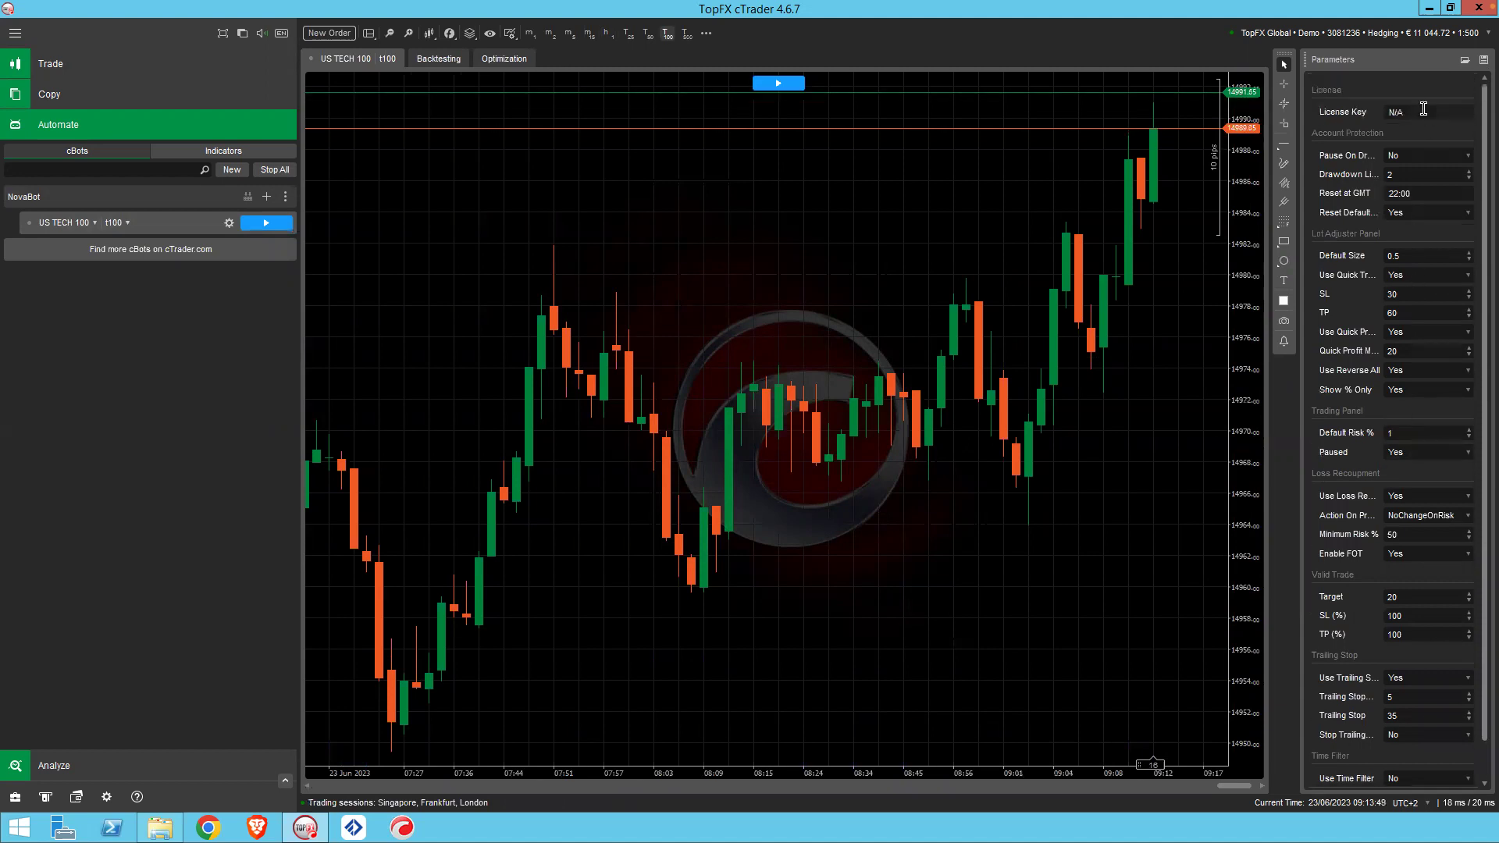
left_click(1359, 110)
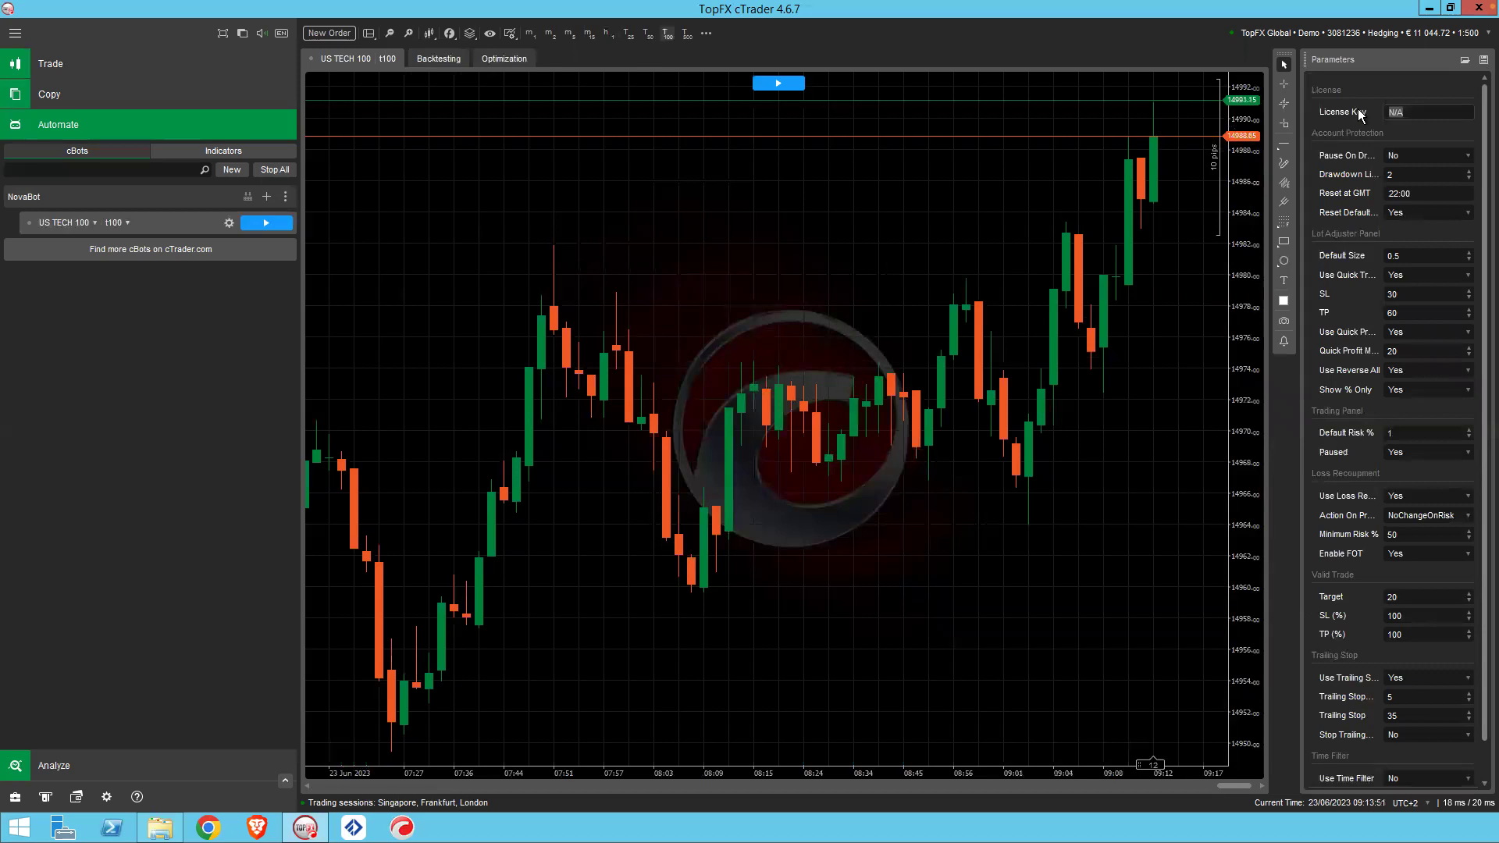
key("ctrl+v")
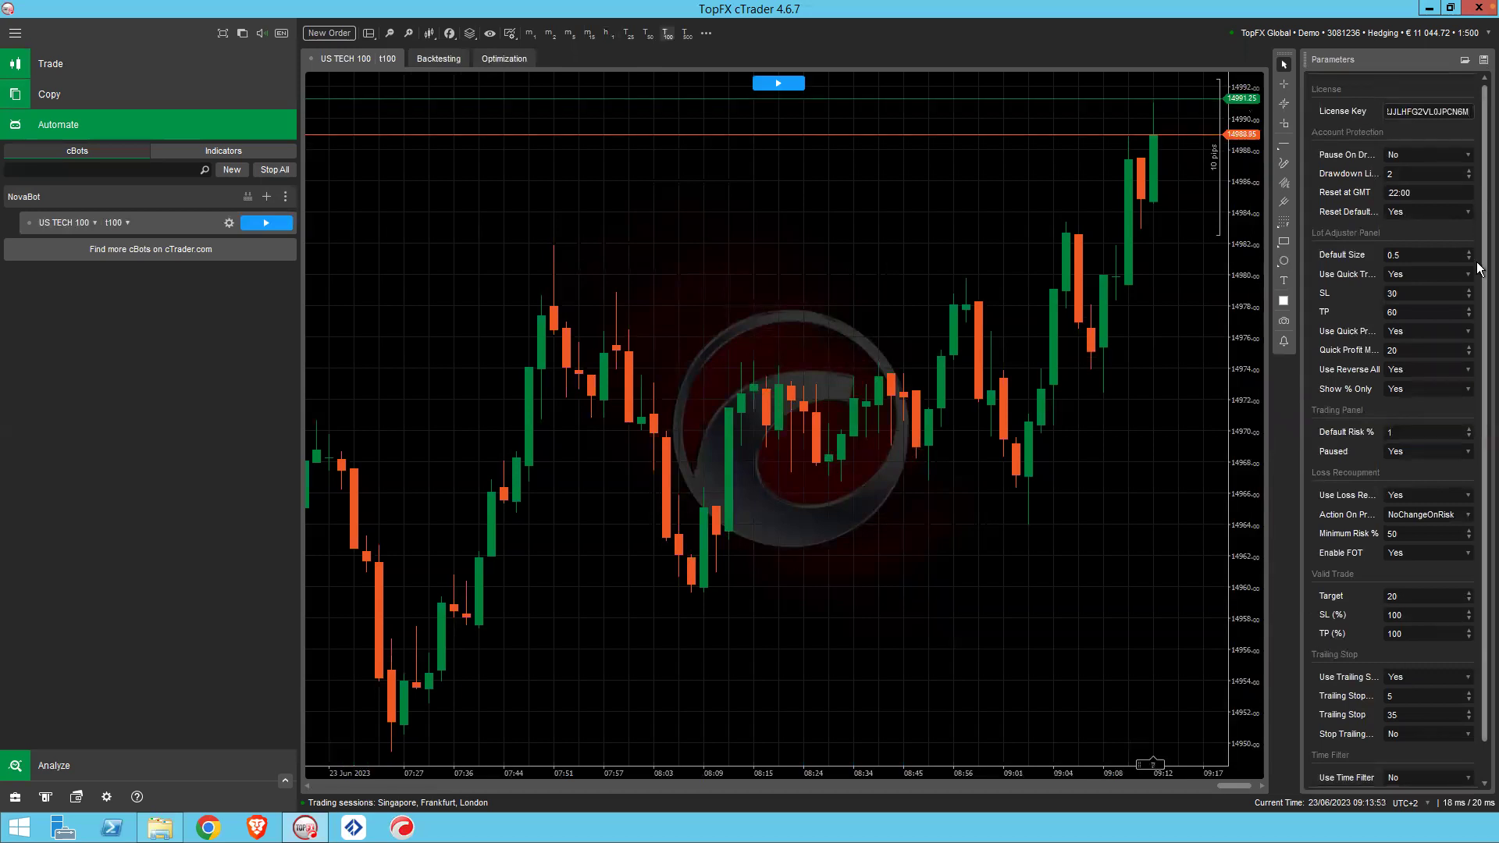
scroll(1478, 269, "down", 1)
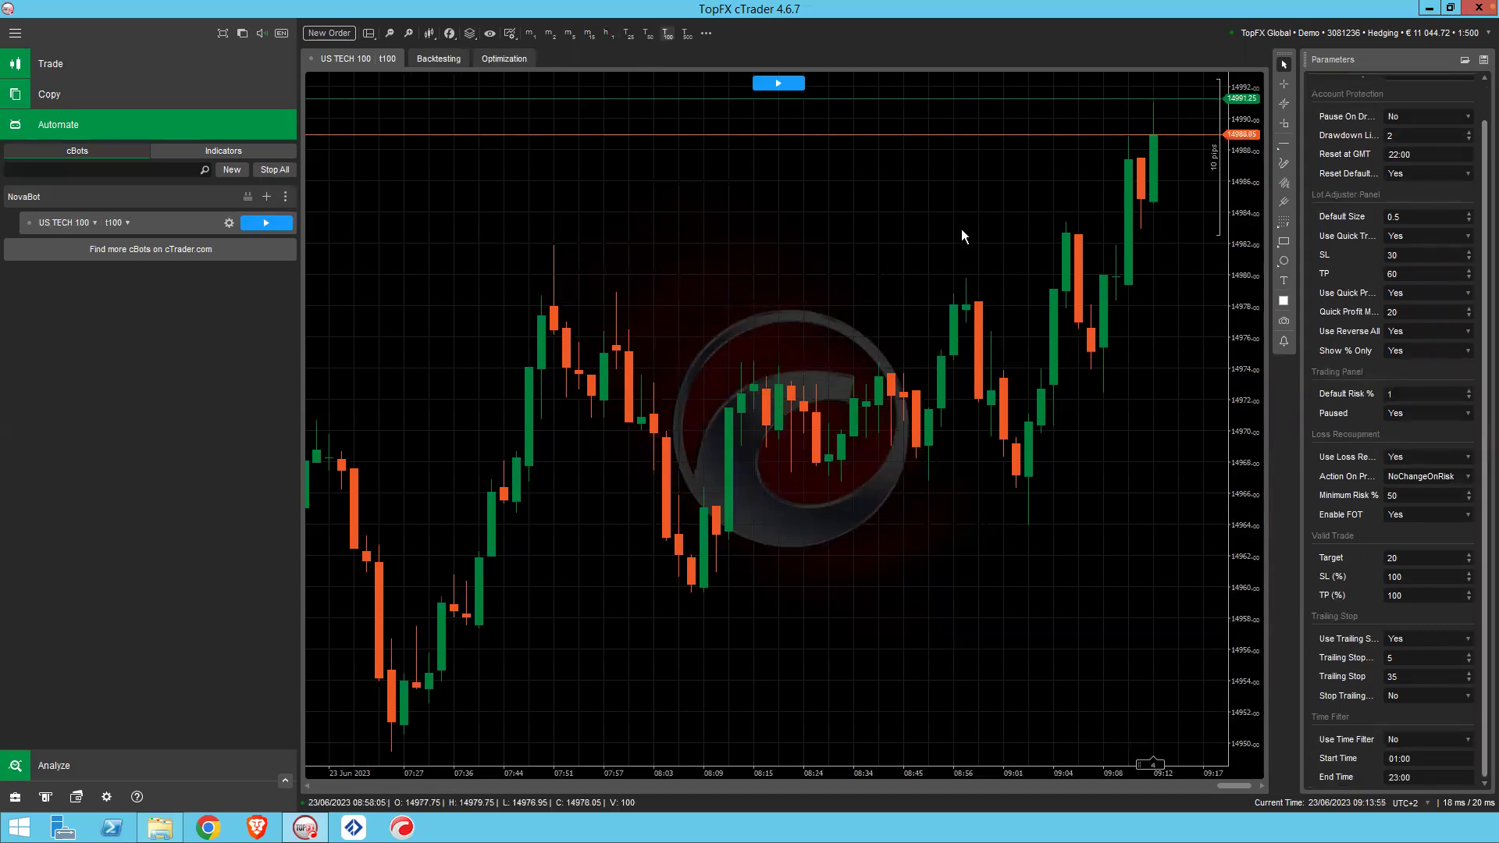
- In the backtesting settings, choose Tick data from Server (accurate) and change Commission from 30 to 0
left_click(439, 59)
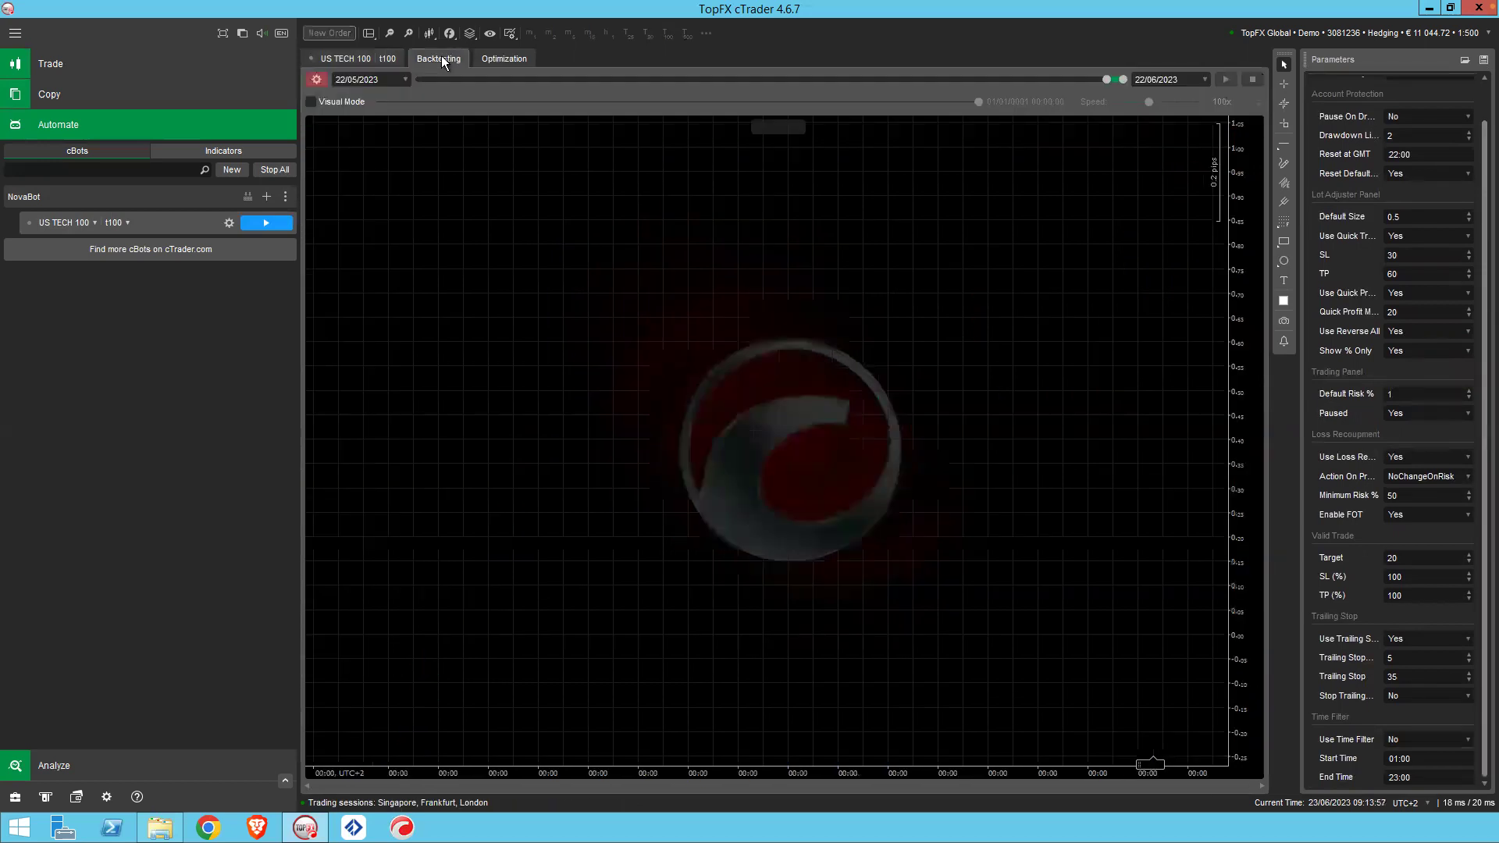
left_click(316, 81)
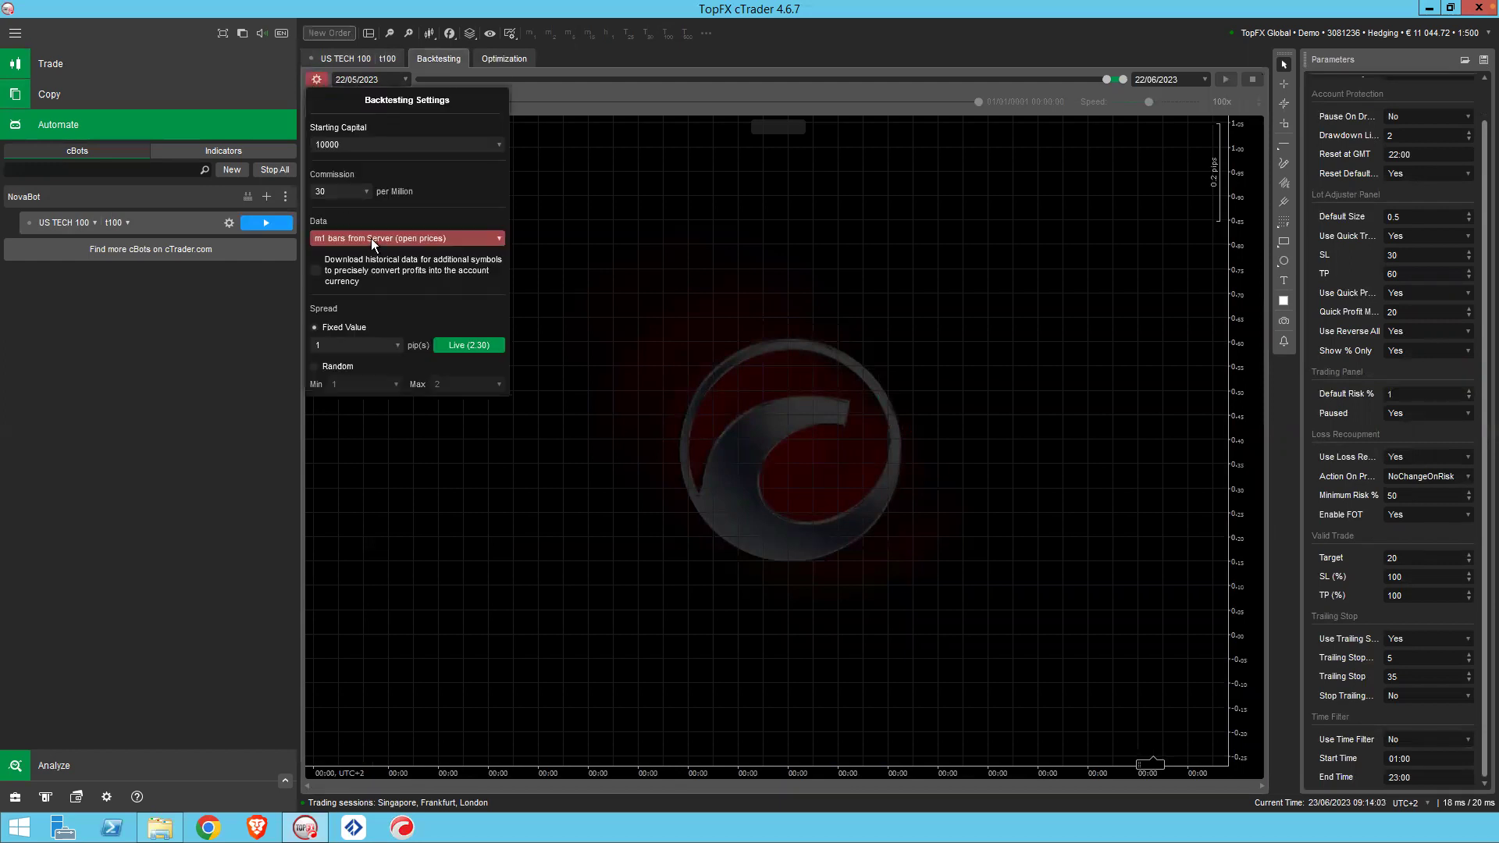
left_click(371, 237)
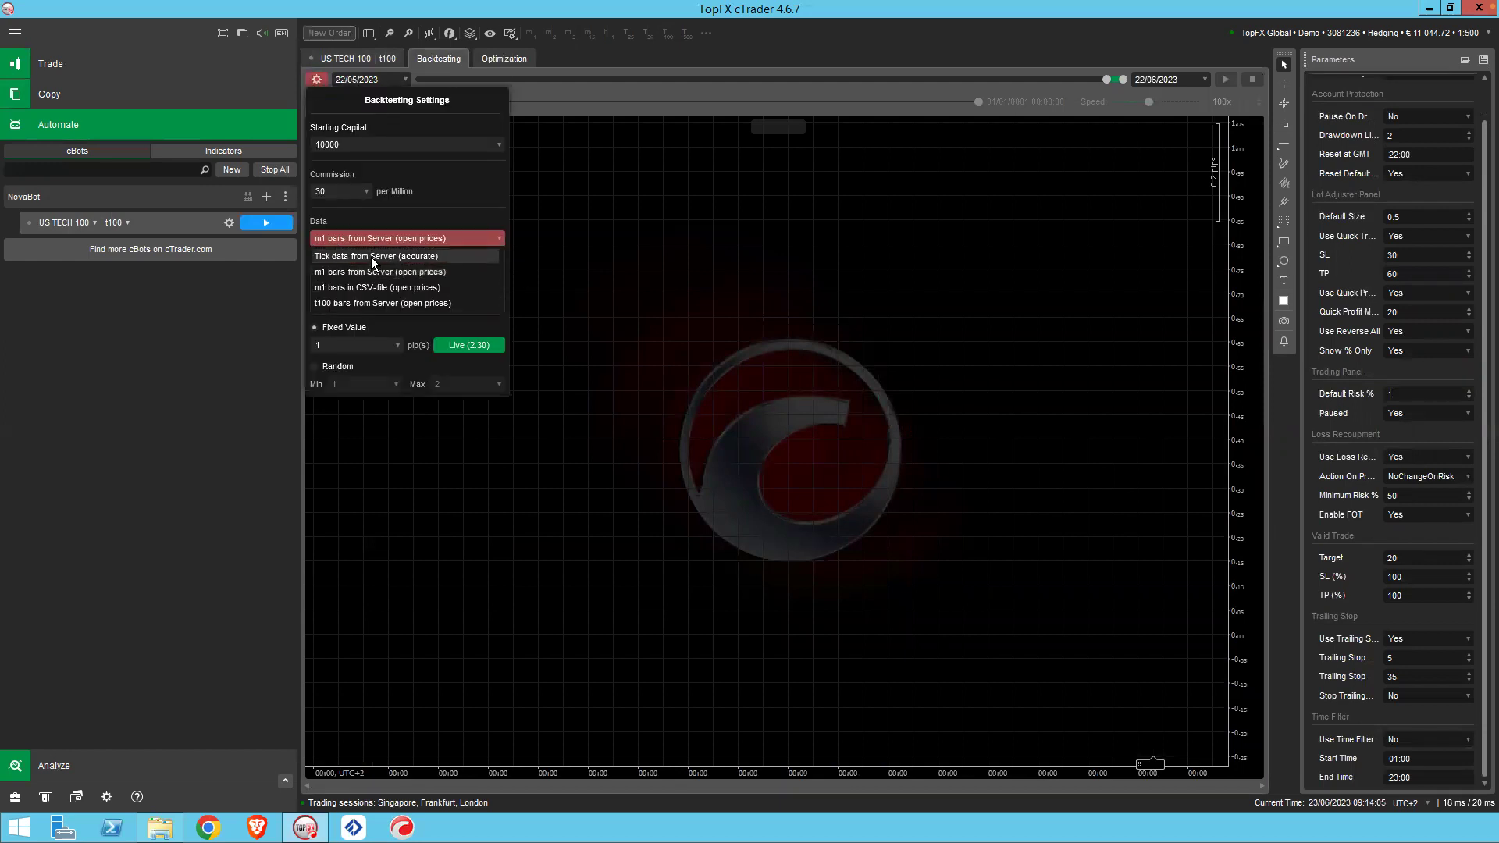
left_click(372, 256)
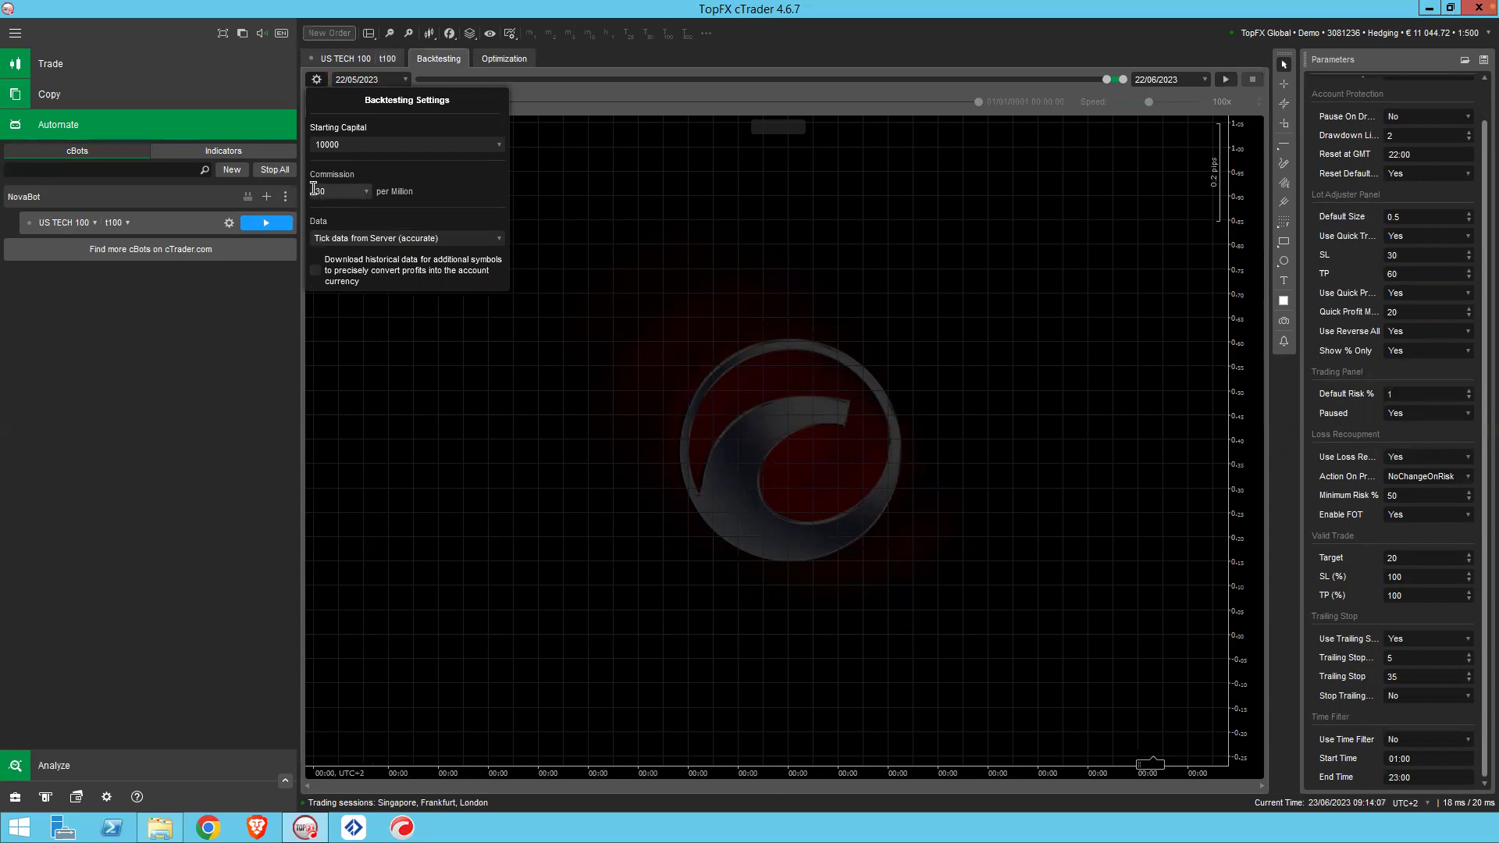
left_click_drag(313, 188, 332, 188)
type("0")
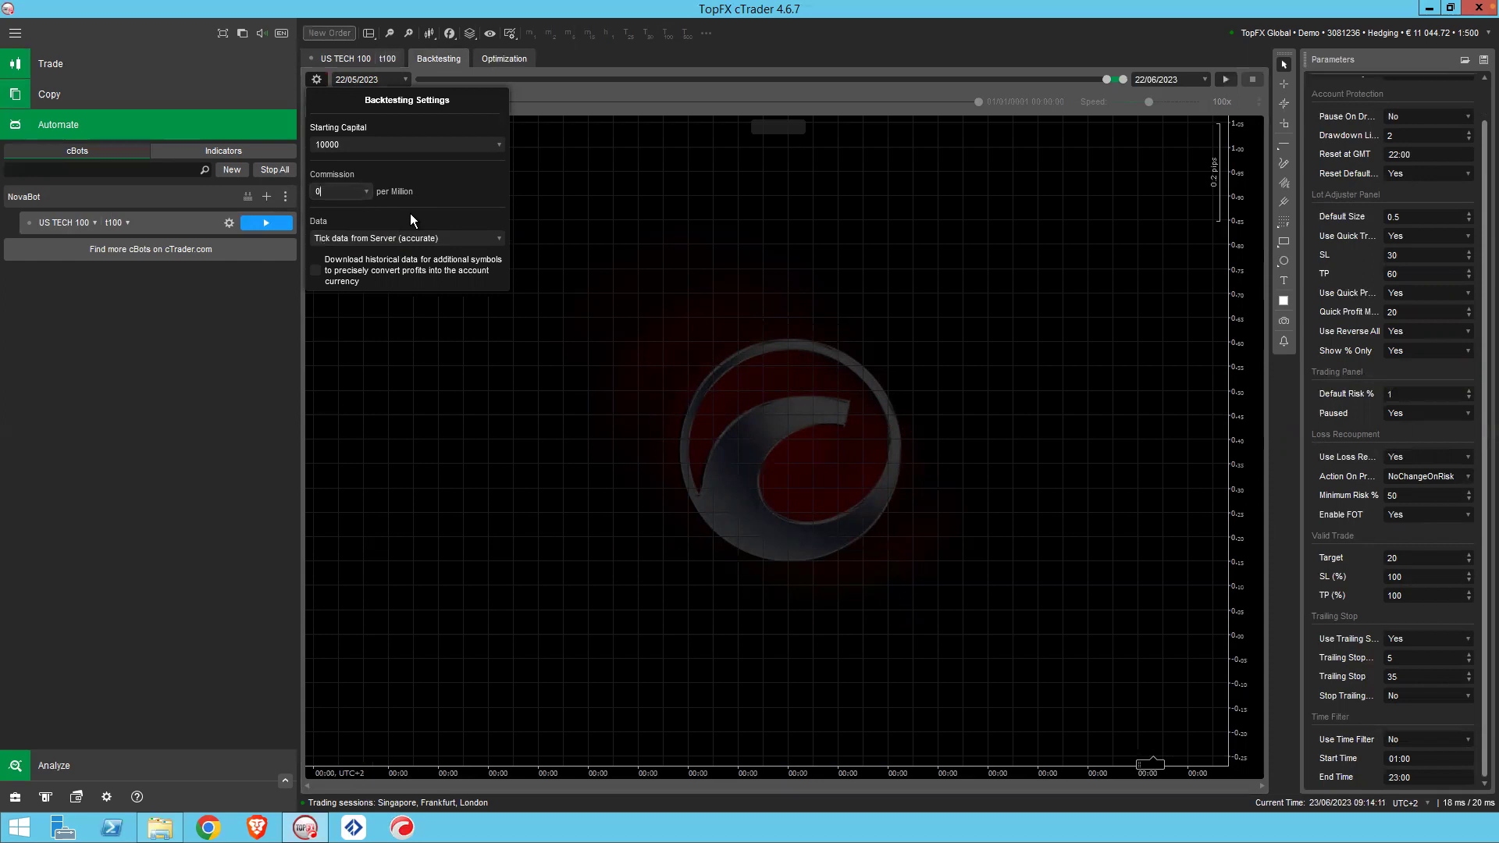
left_click(590, 194)
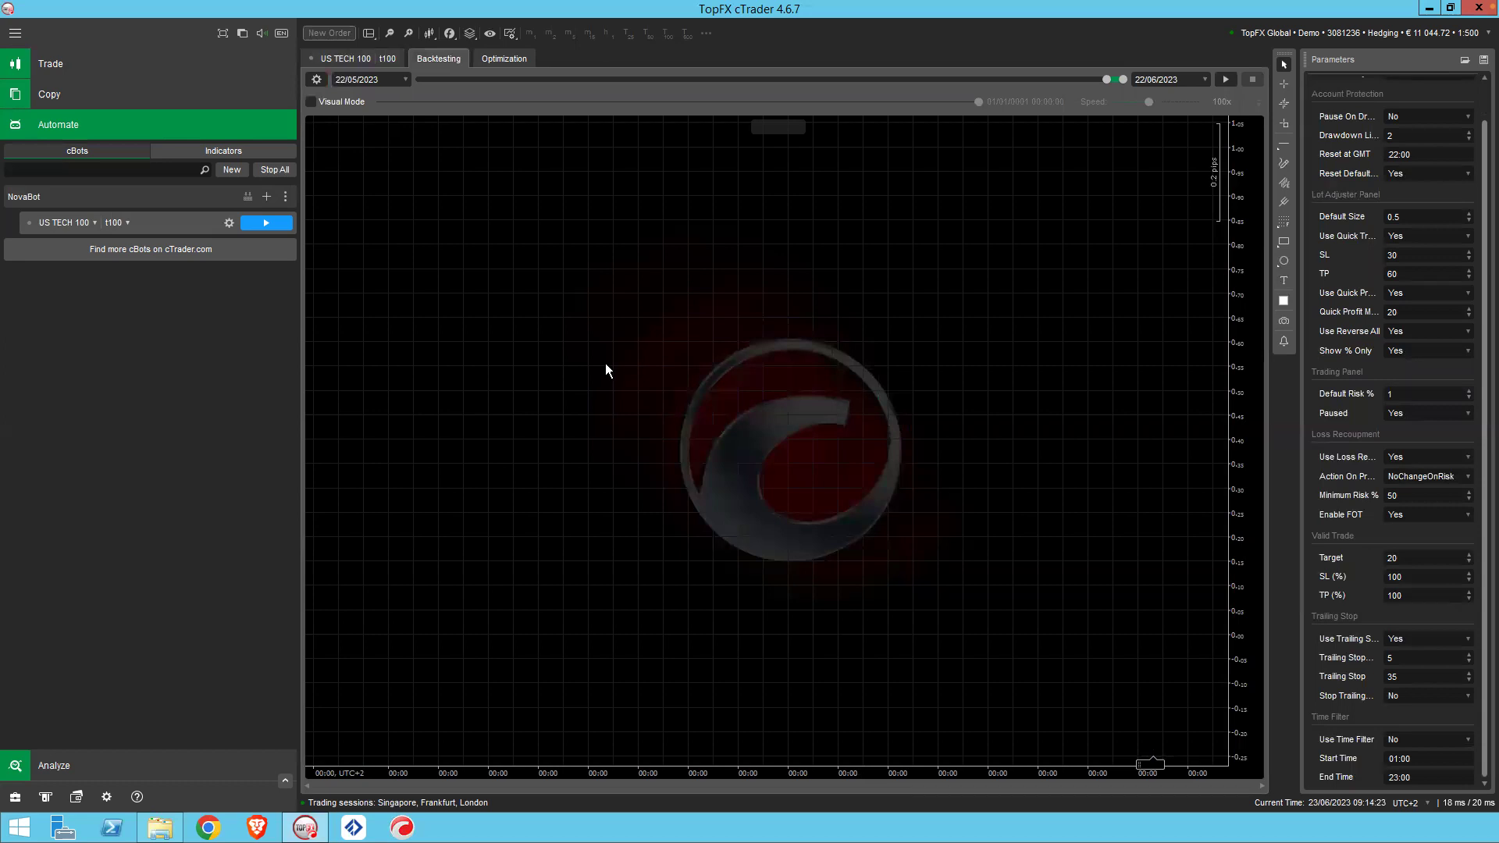
- Apply the 100 Tick TopFX template and set the backtest start date to 22 June 2023
mouse_move(470, 33)
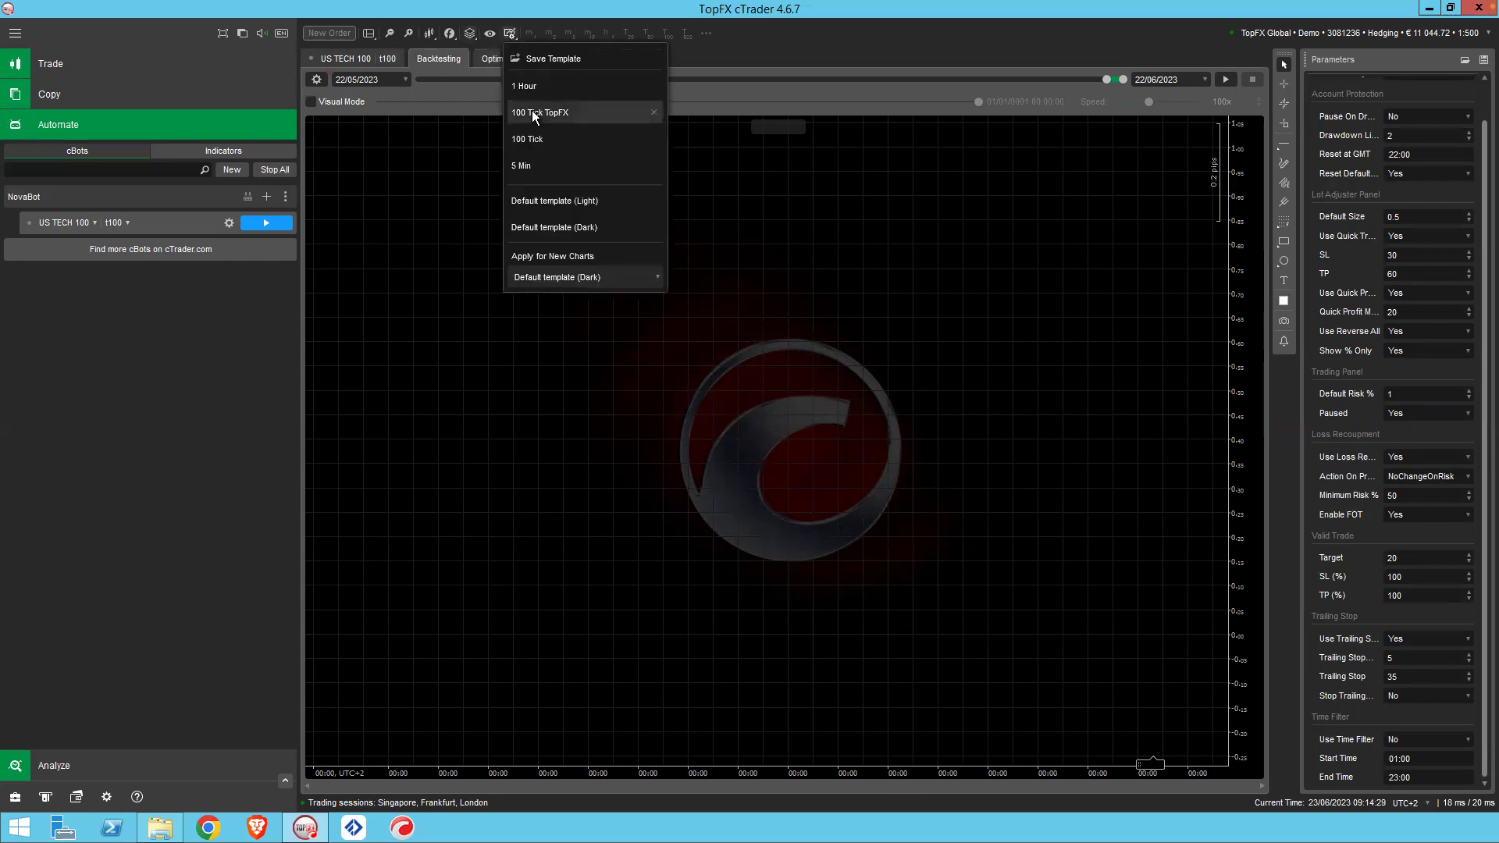
left_click(532, 110)
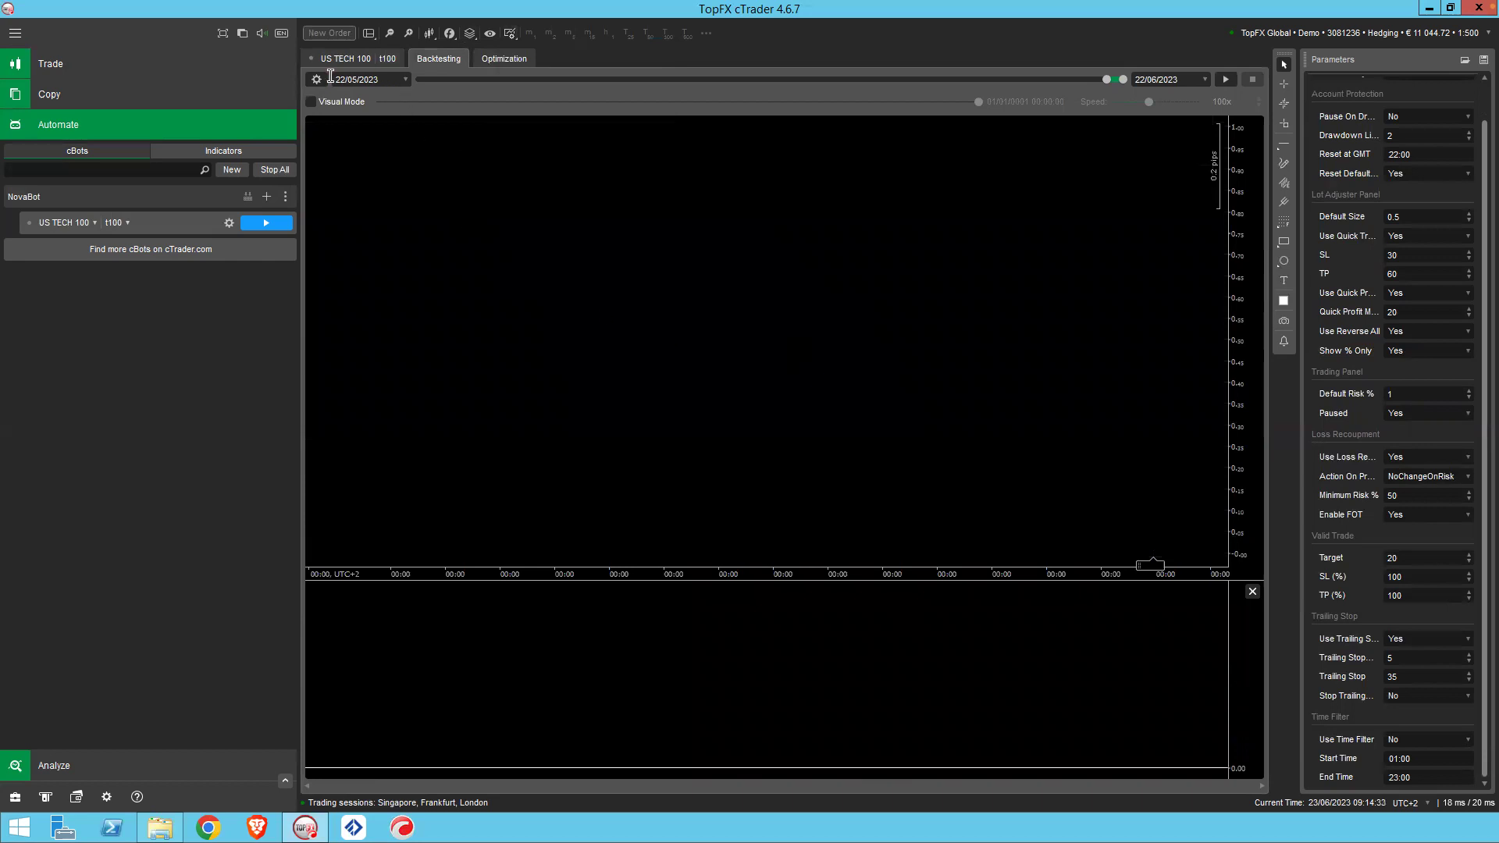
left_click(405, 78)
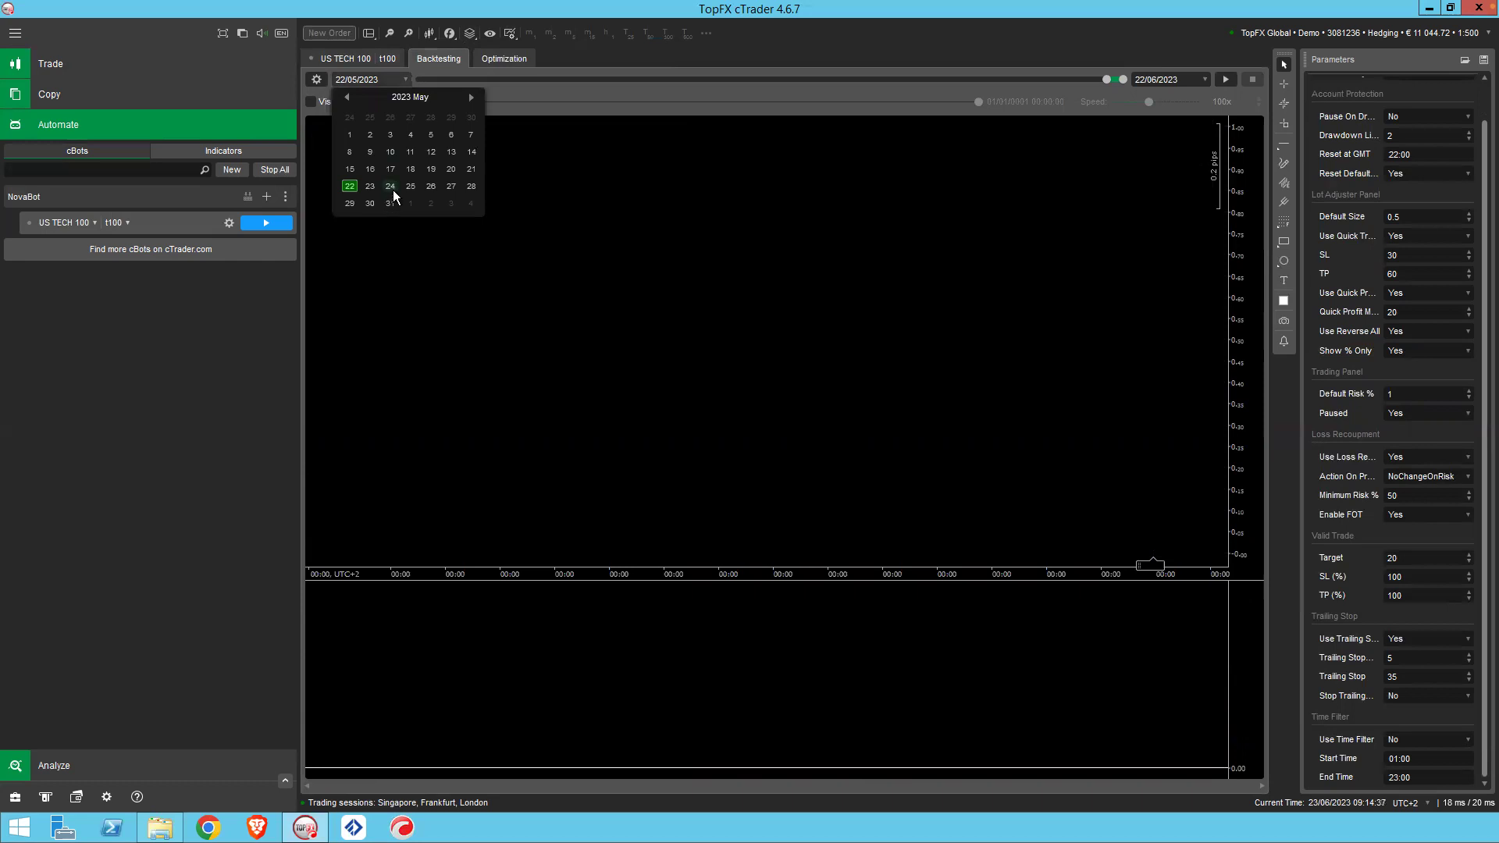
left_click(472, 97)
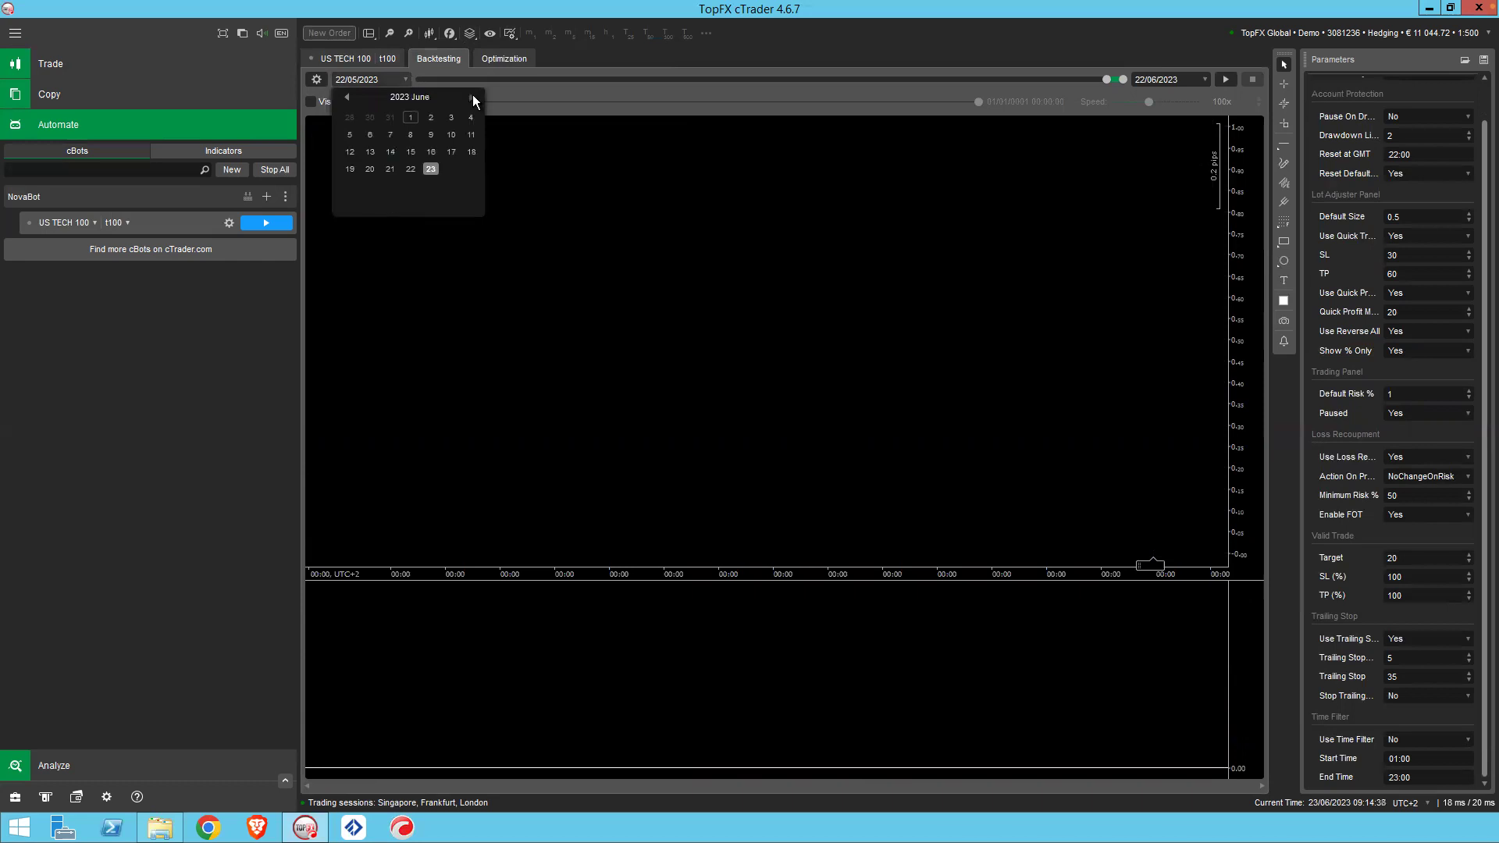
left_click(409, 169)
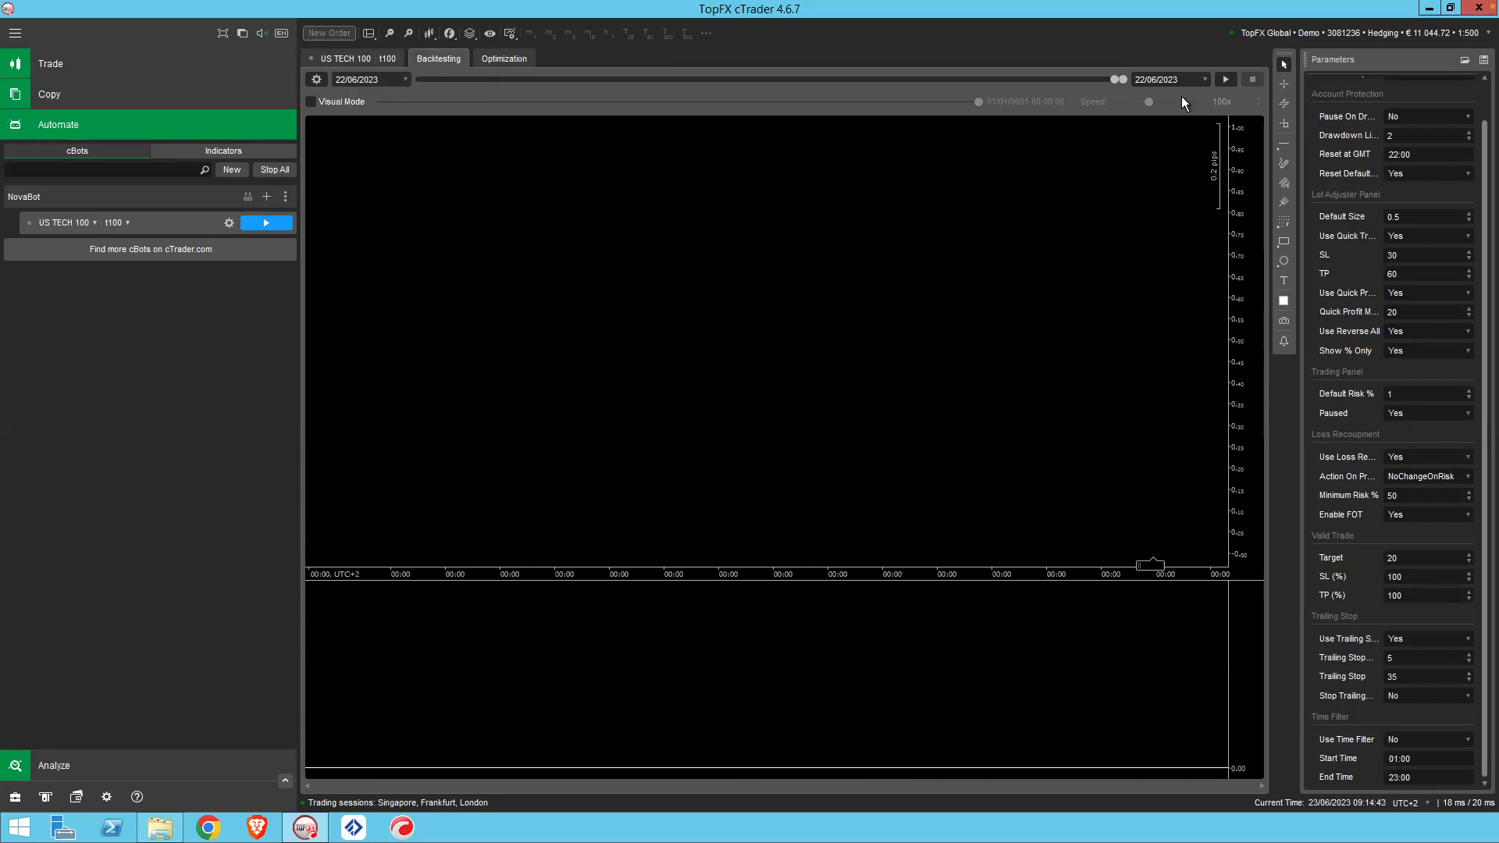
- Enable Visual Mode, lower the playback speed to 1x and start the backtest
left_click(311, 102)
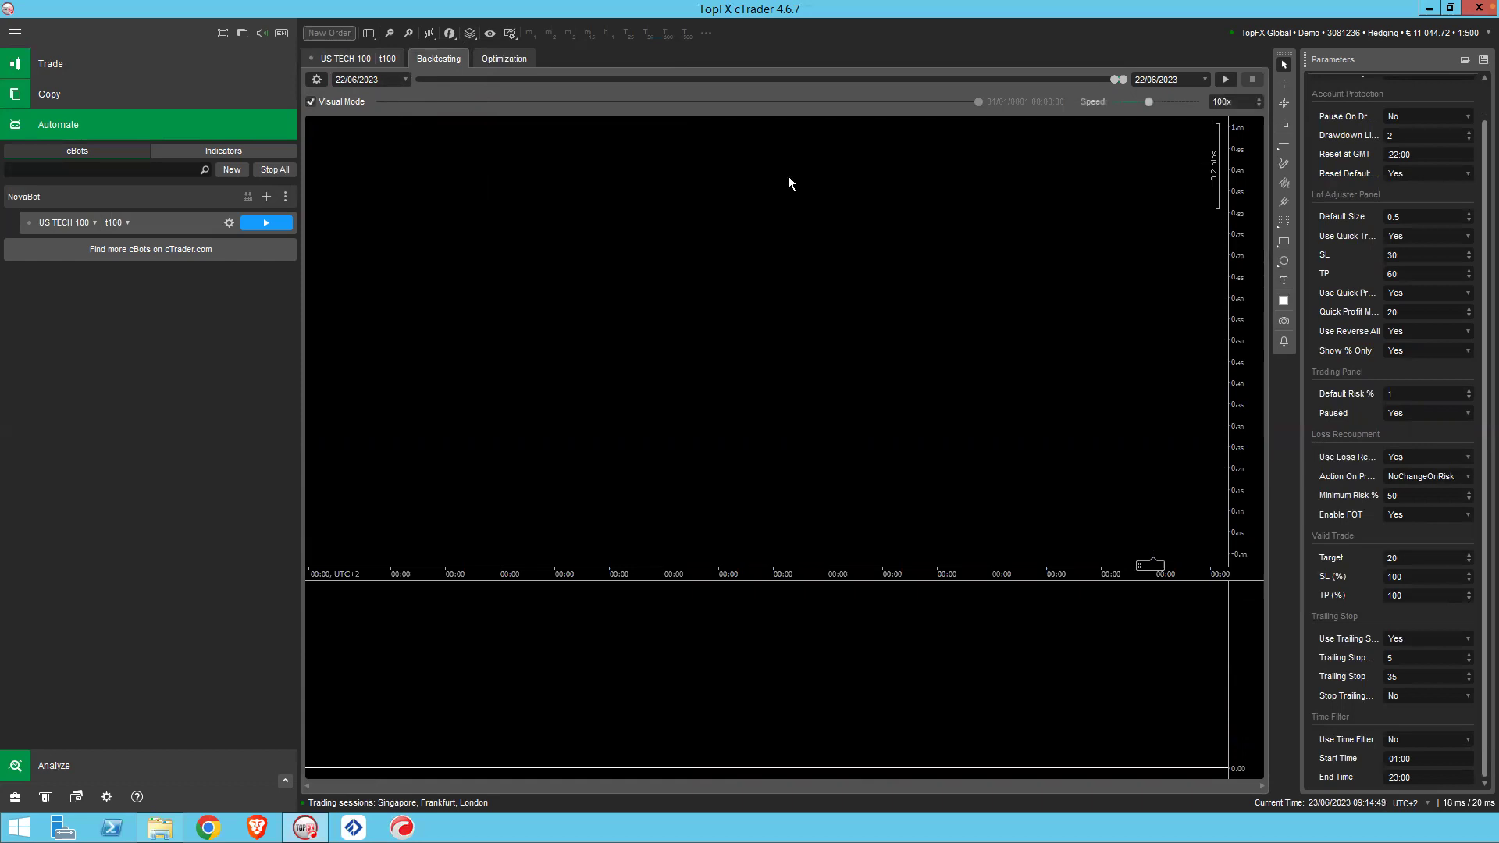
left_click(1257, 105)
left_click(1258, 106)
left_click(1257, 105)
left_click(1257, 105)
left_click(1257, 105)
left_click(1258, 105)
left_click(1225, 78)
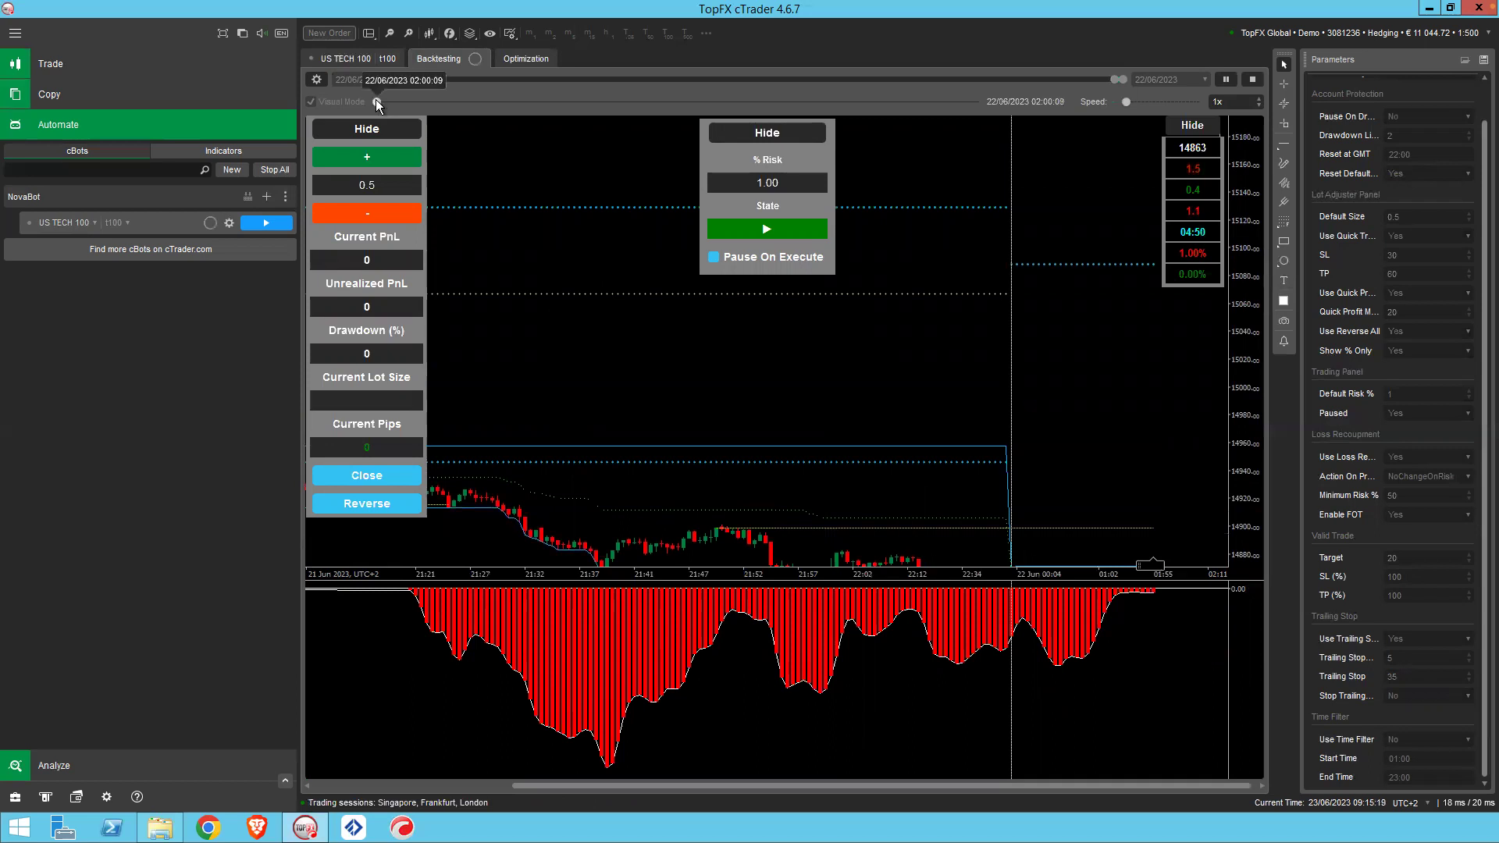
- Skip the visual backtest forward, then drag the price axis to stretch the candles vertically
left_click_drag(461, 102, 729, 91)
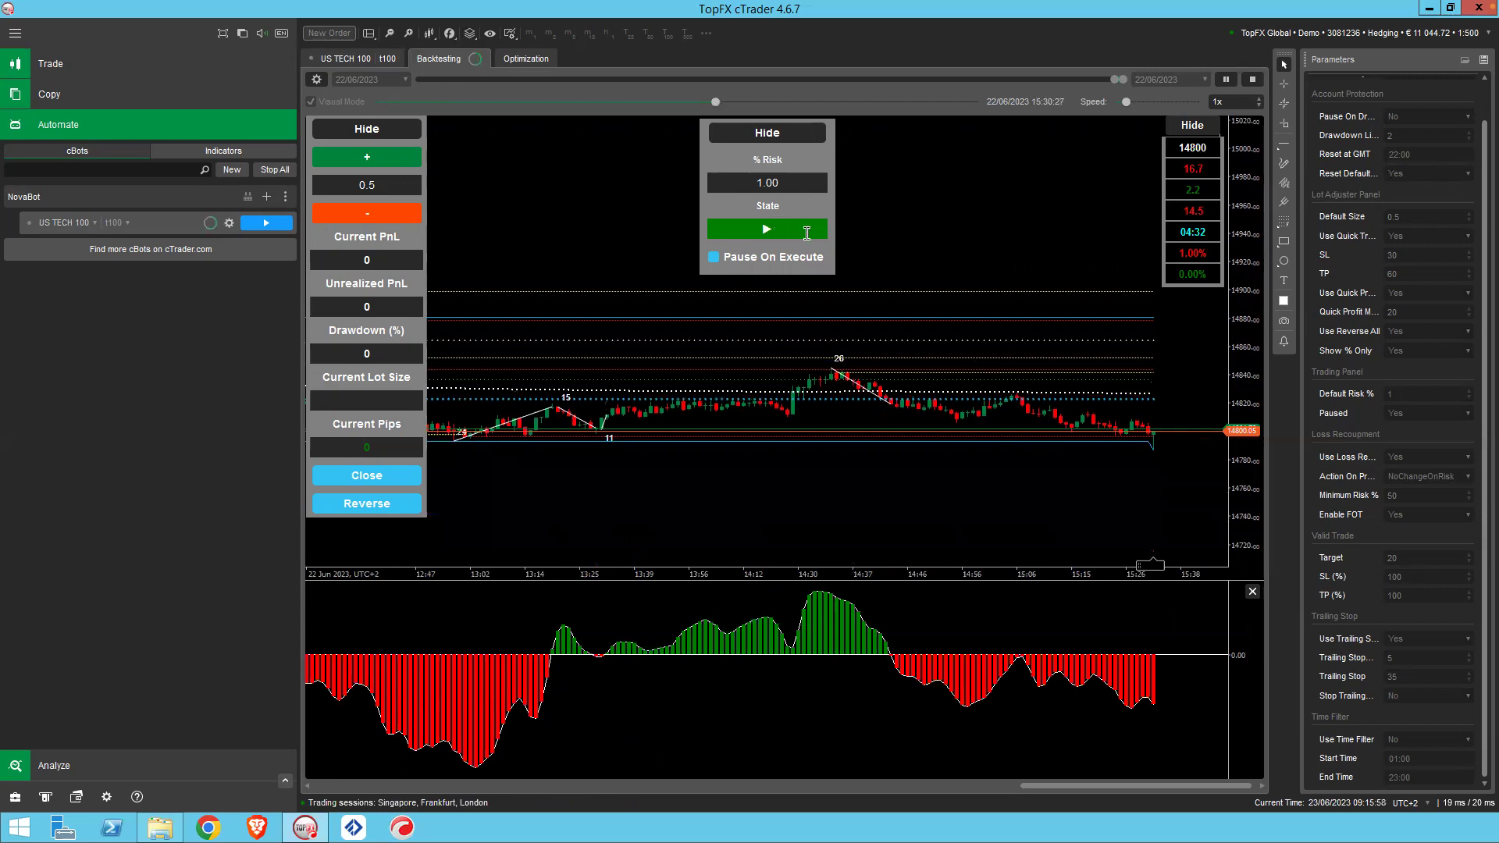
left_click_drag(1252, 485, 1217, 379)
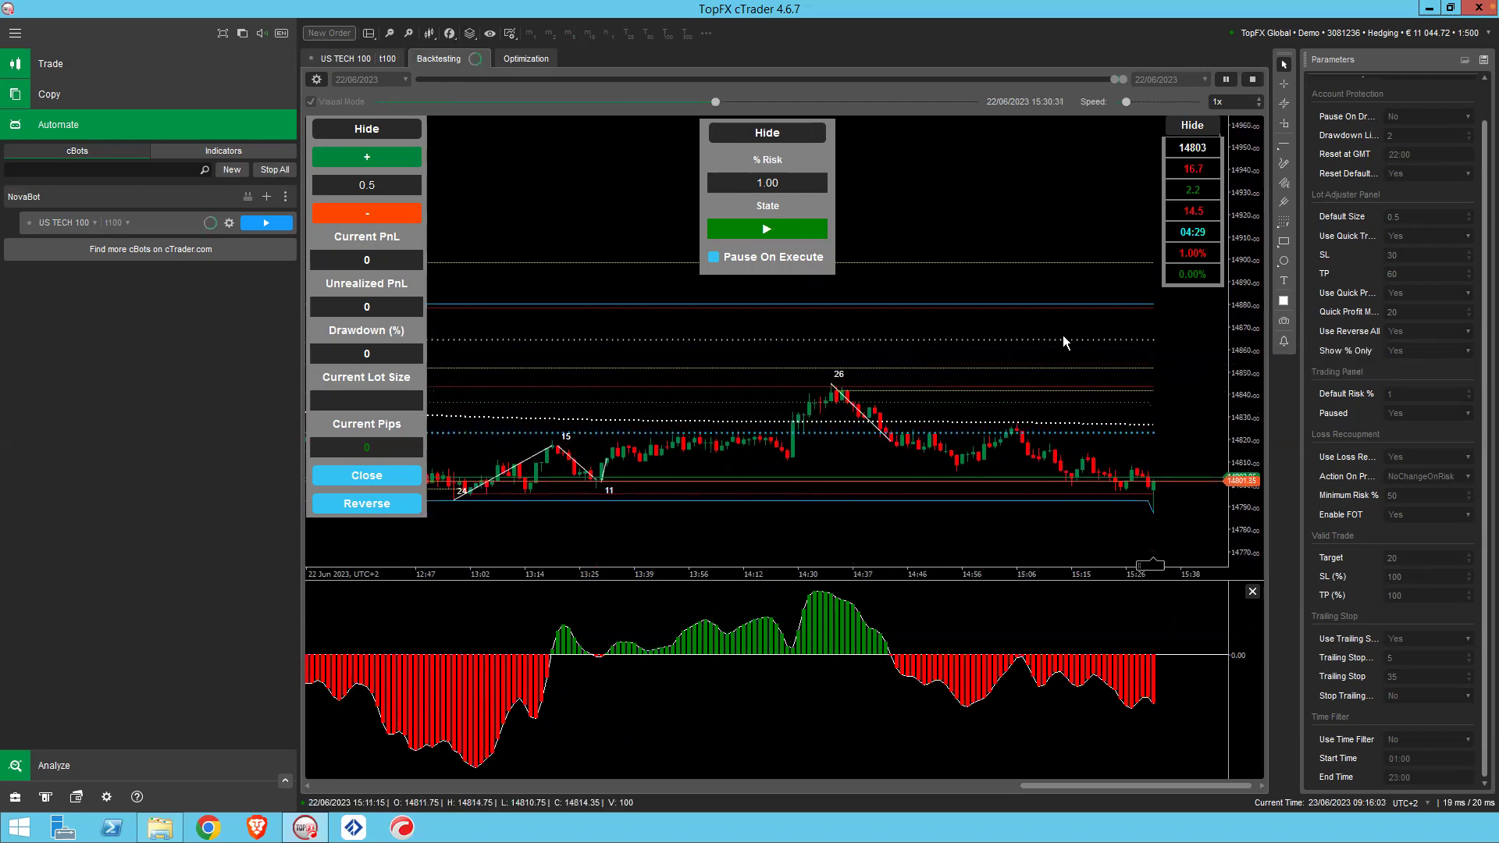
- Toggle NovaBot's State button, then raise the backtest speed to 2x and then 5x
left_click(763, 229)
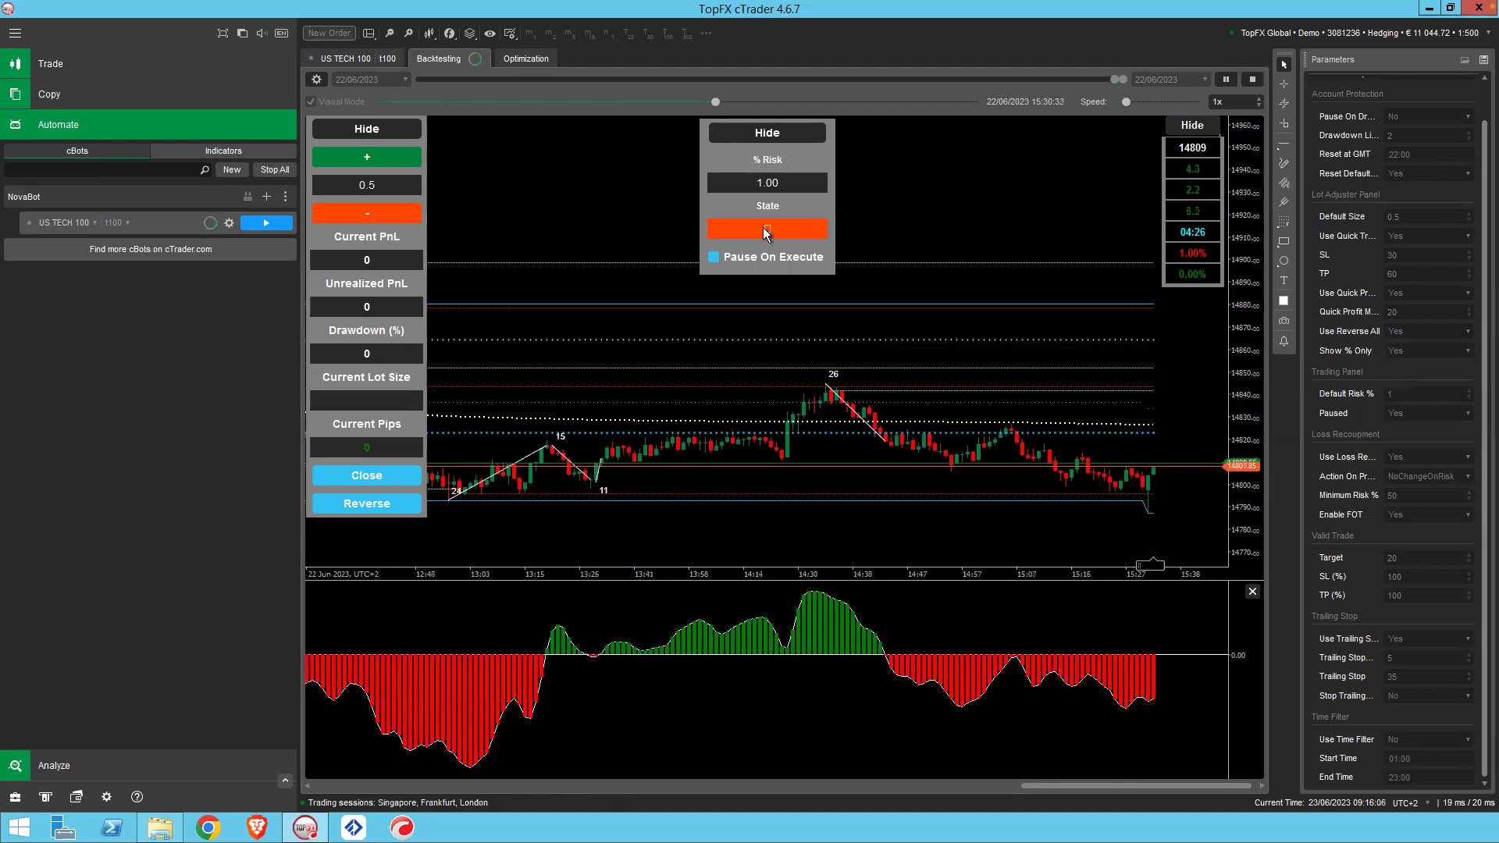
left_click(1257, 97)
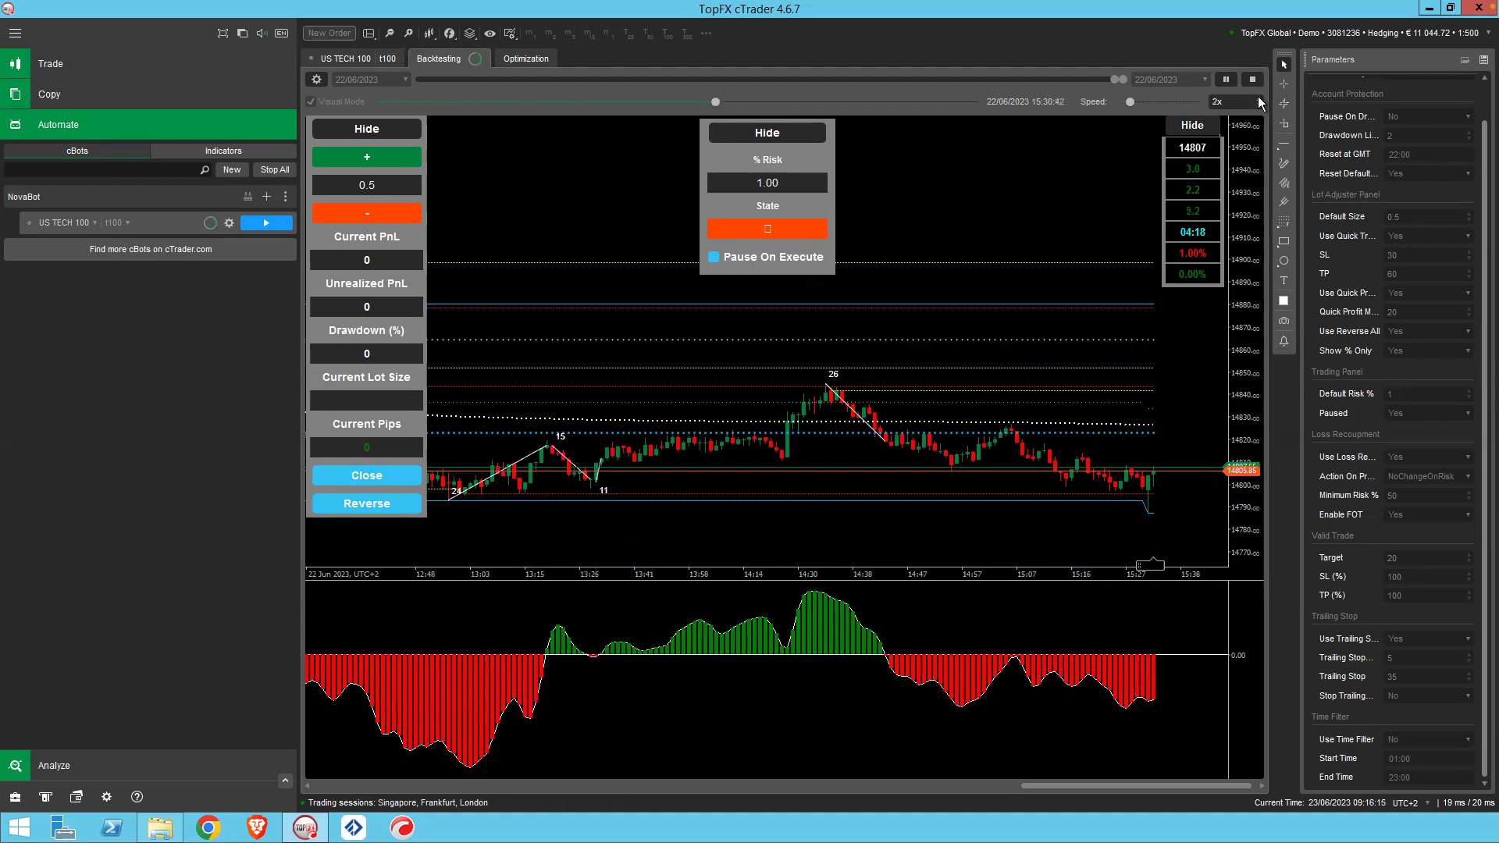
left_click(1258, 96)
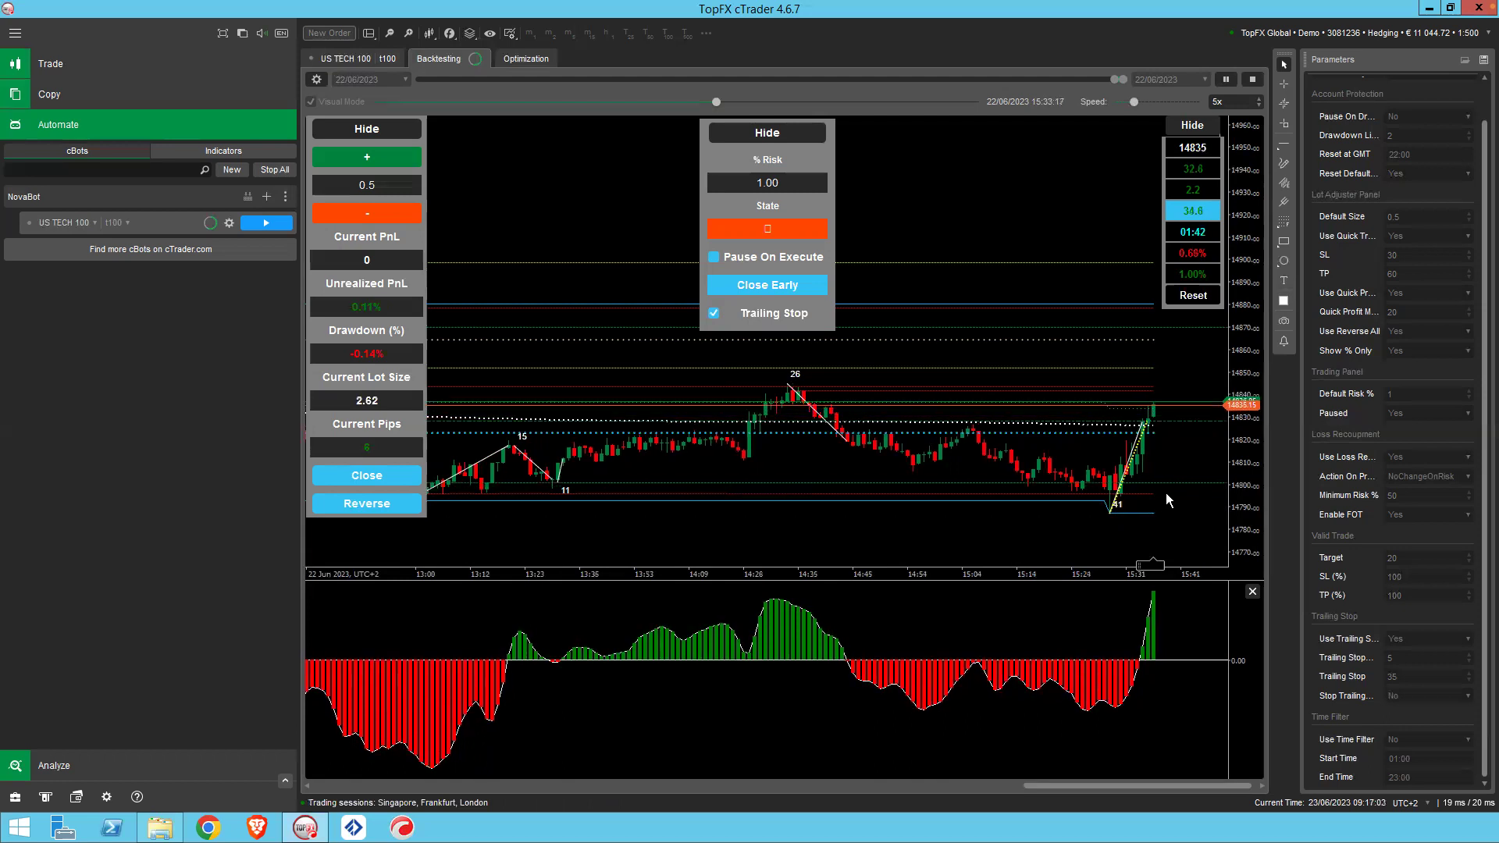
- Pause, return the speed to 1x, resume, and cut the open trade from 2.62 to 2.12 lots
left_click(1227, 81)
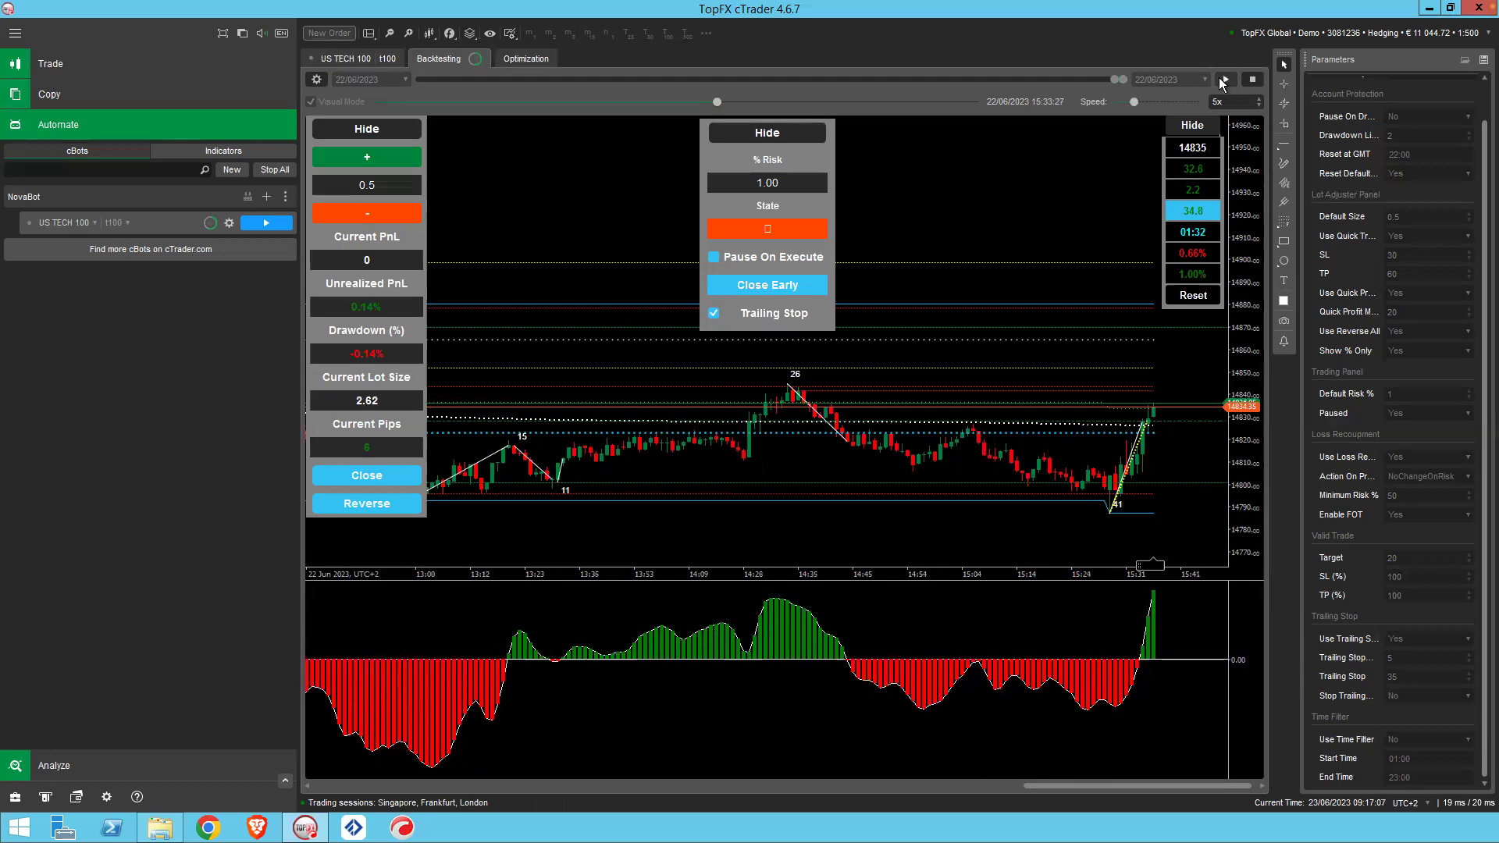
left_click(1258, 106)
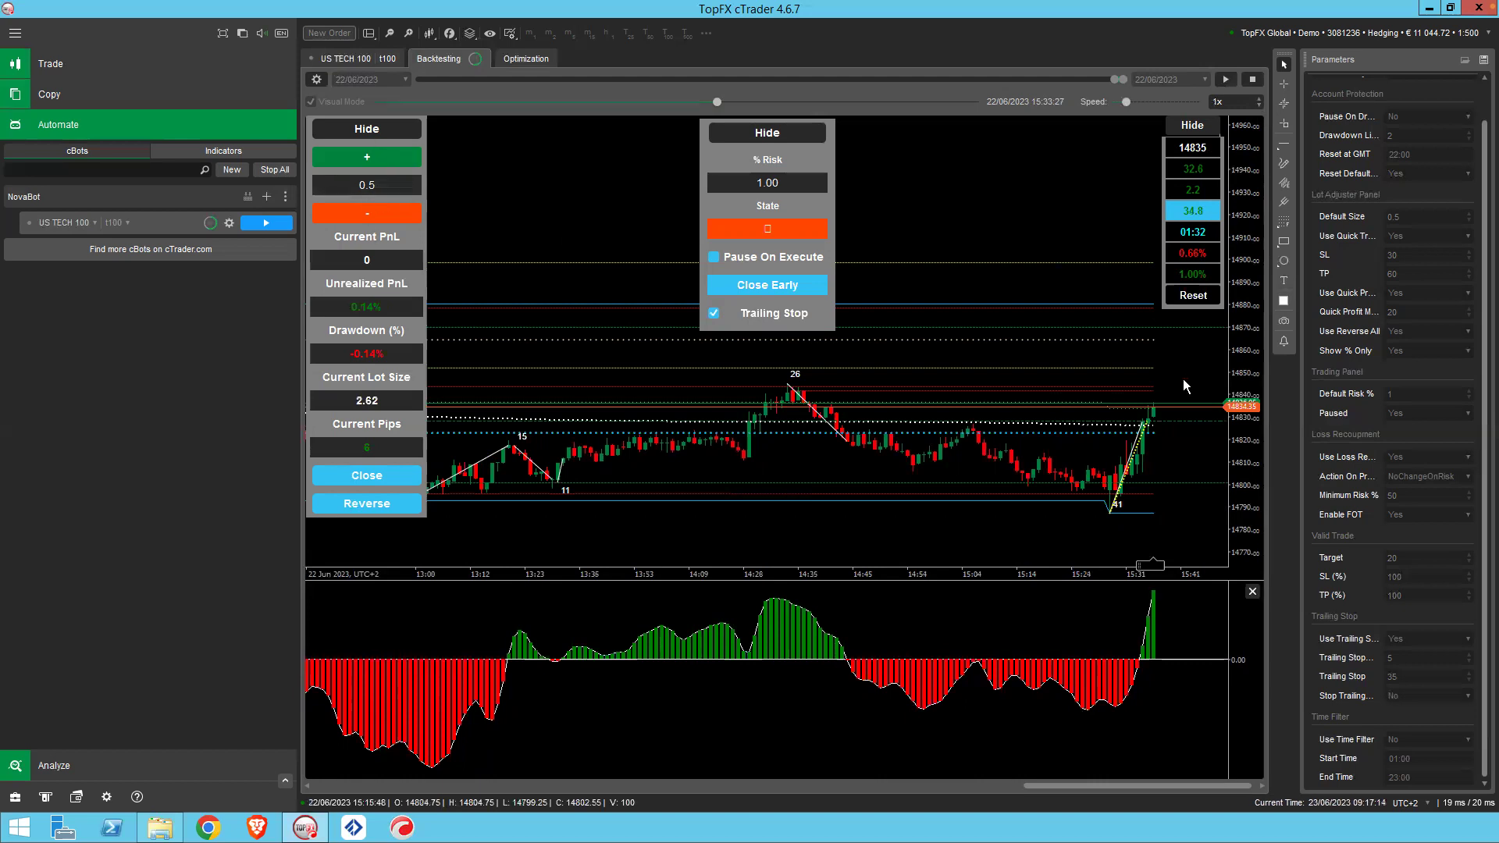
left_click(1225, 80)
left_click(367, 215)
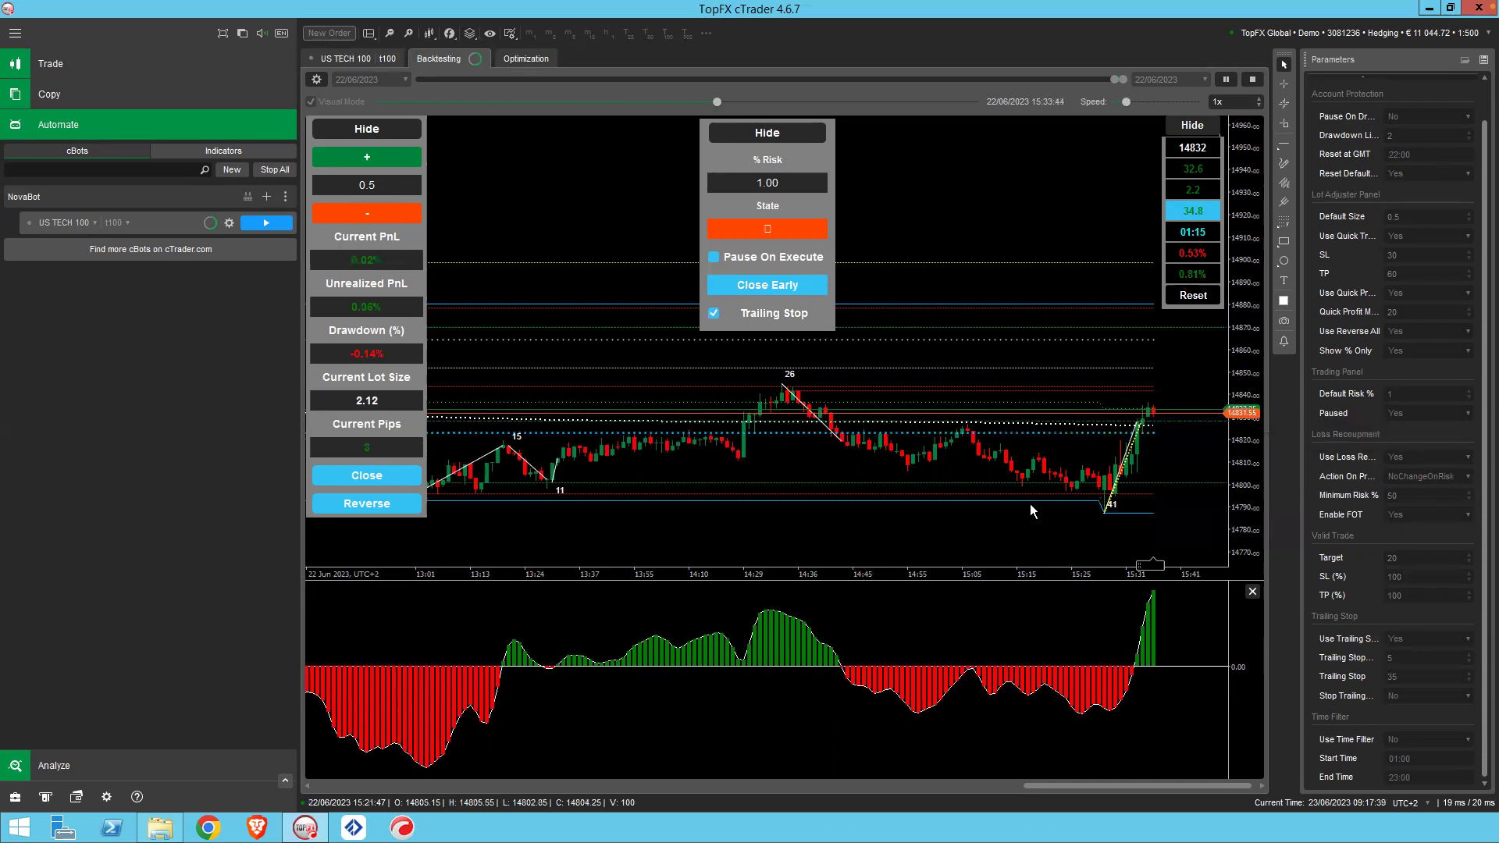
mouse_move(1014, 505)
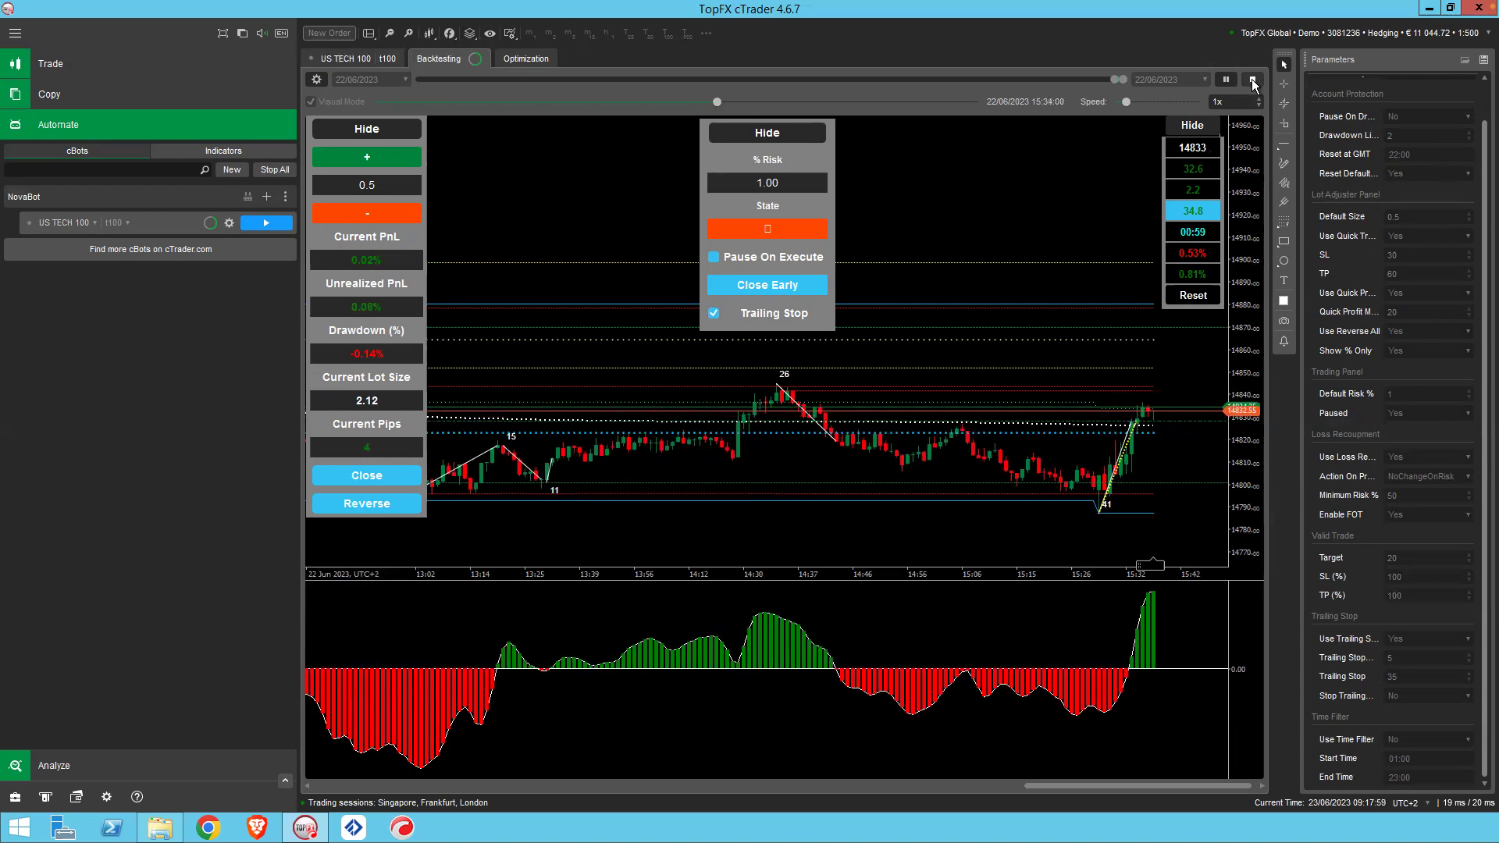
- Stop the backtest, set Paused to No and Action On Pr to IncrementRisk
left_click(1253, 79)
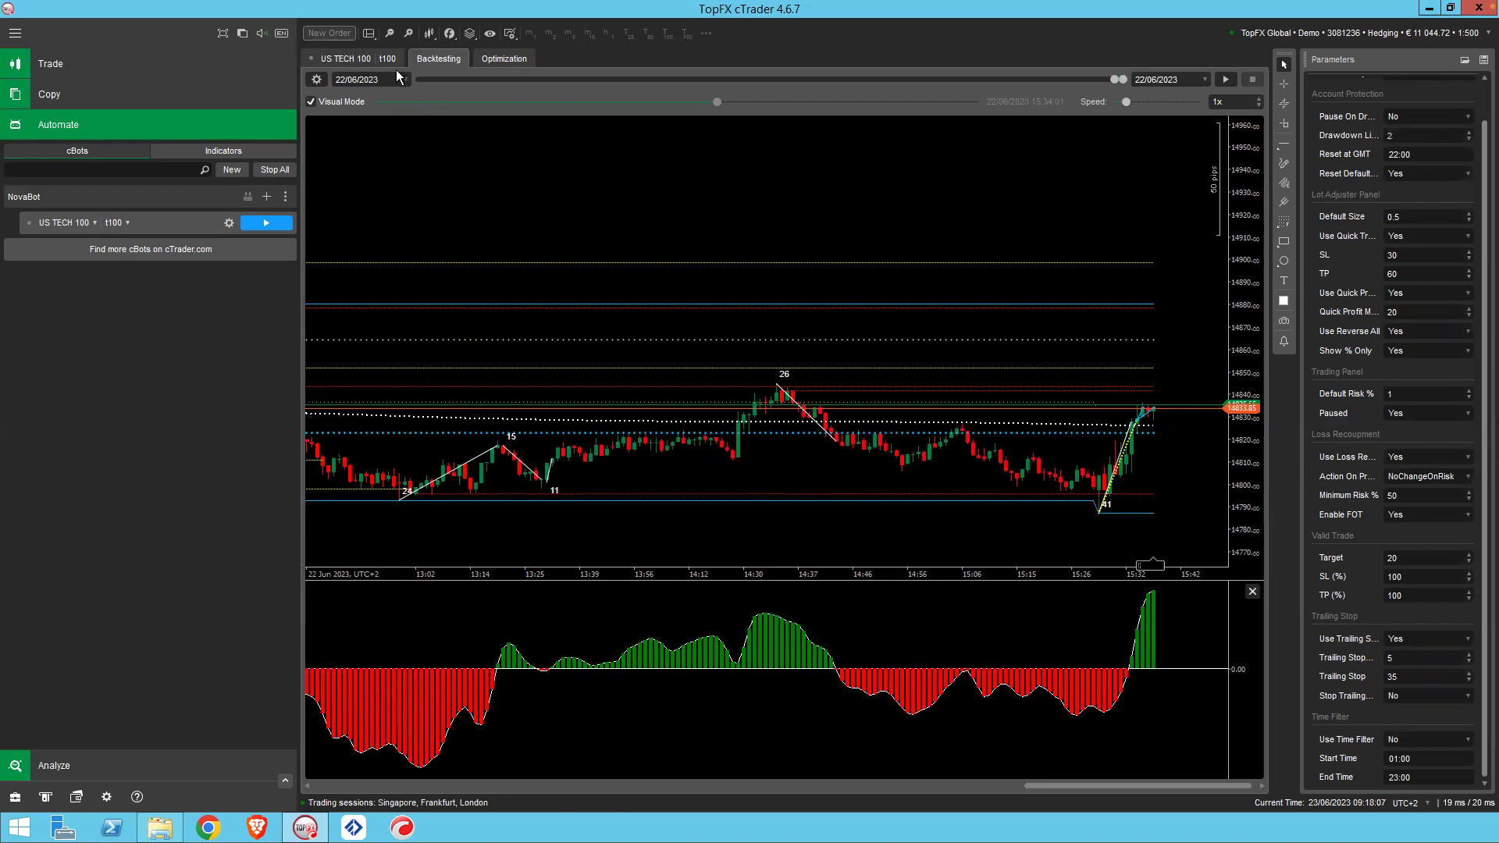
scroll(1477, 291, "up", 2)
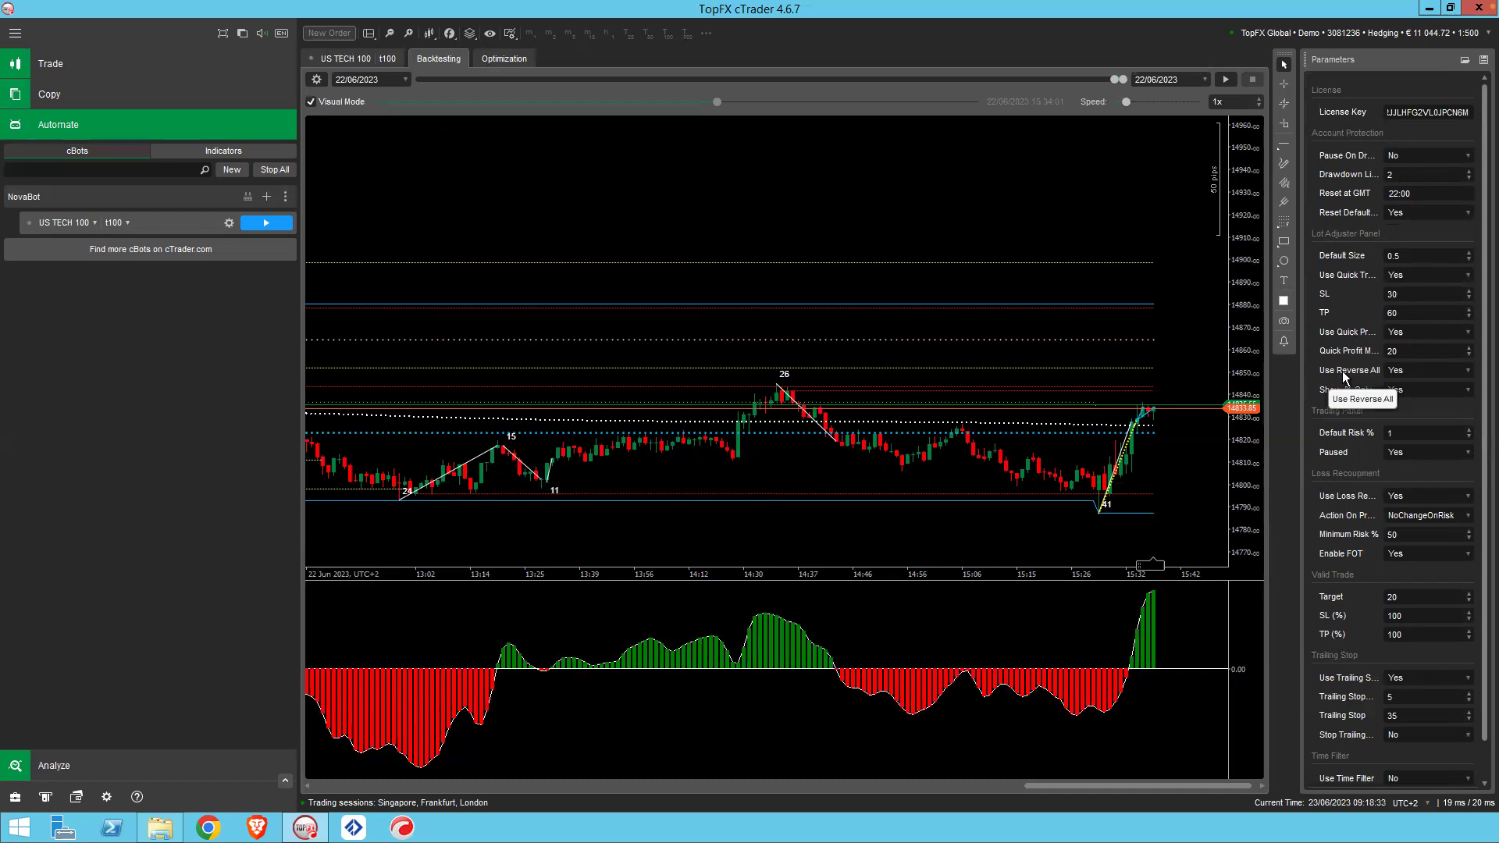
left_click(1397, 457)
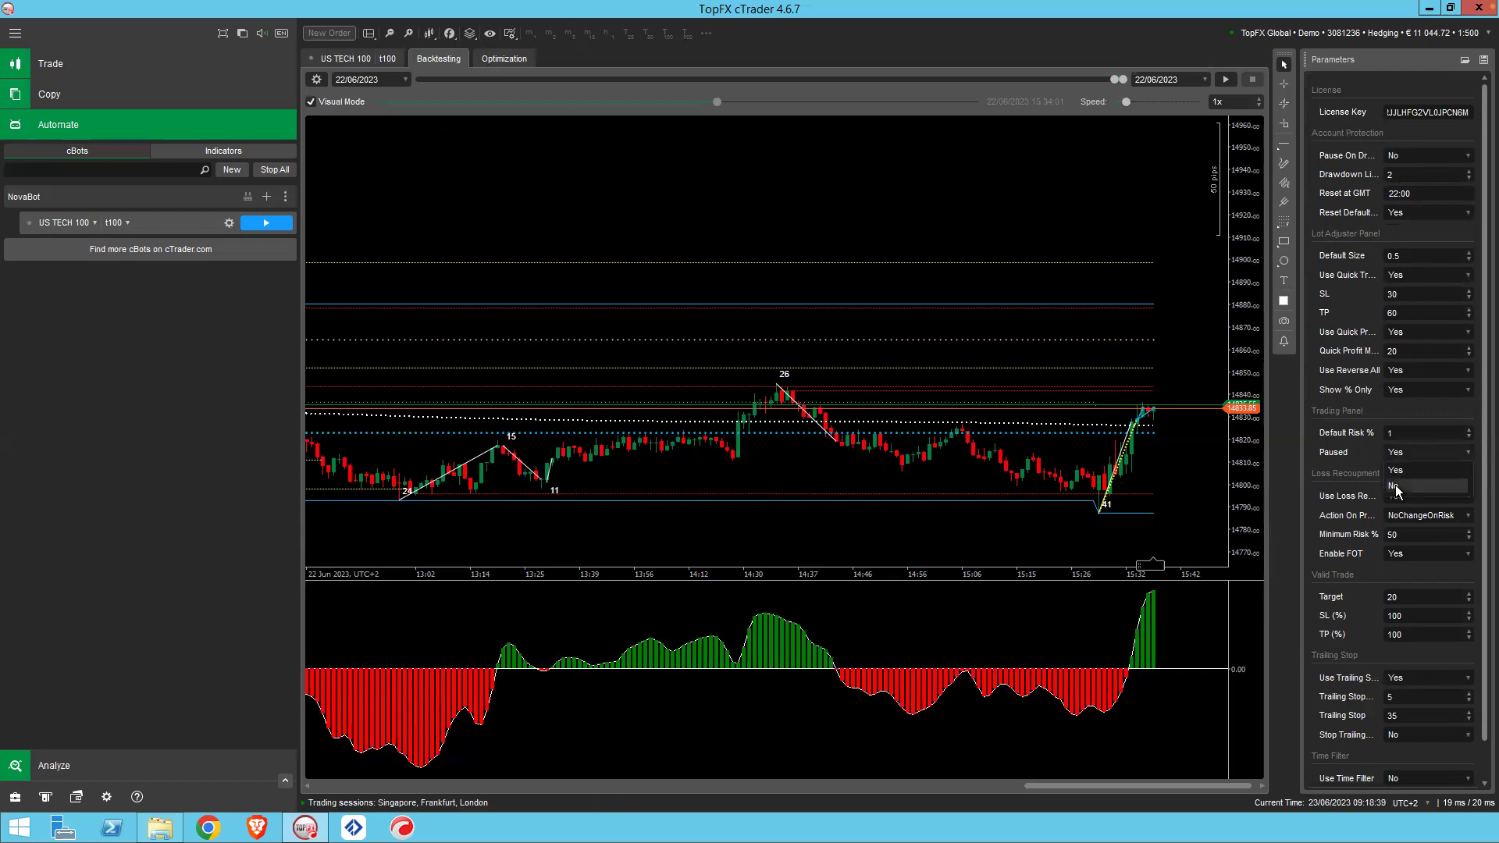
left_click(1398, 487)
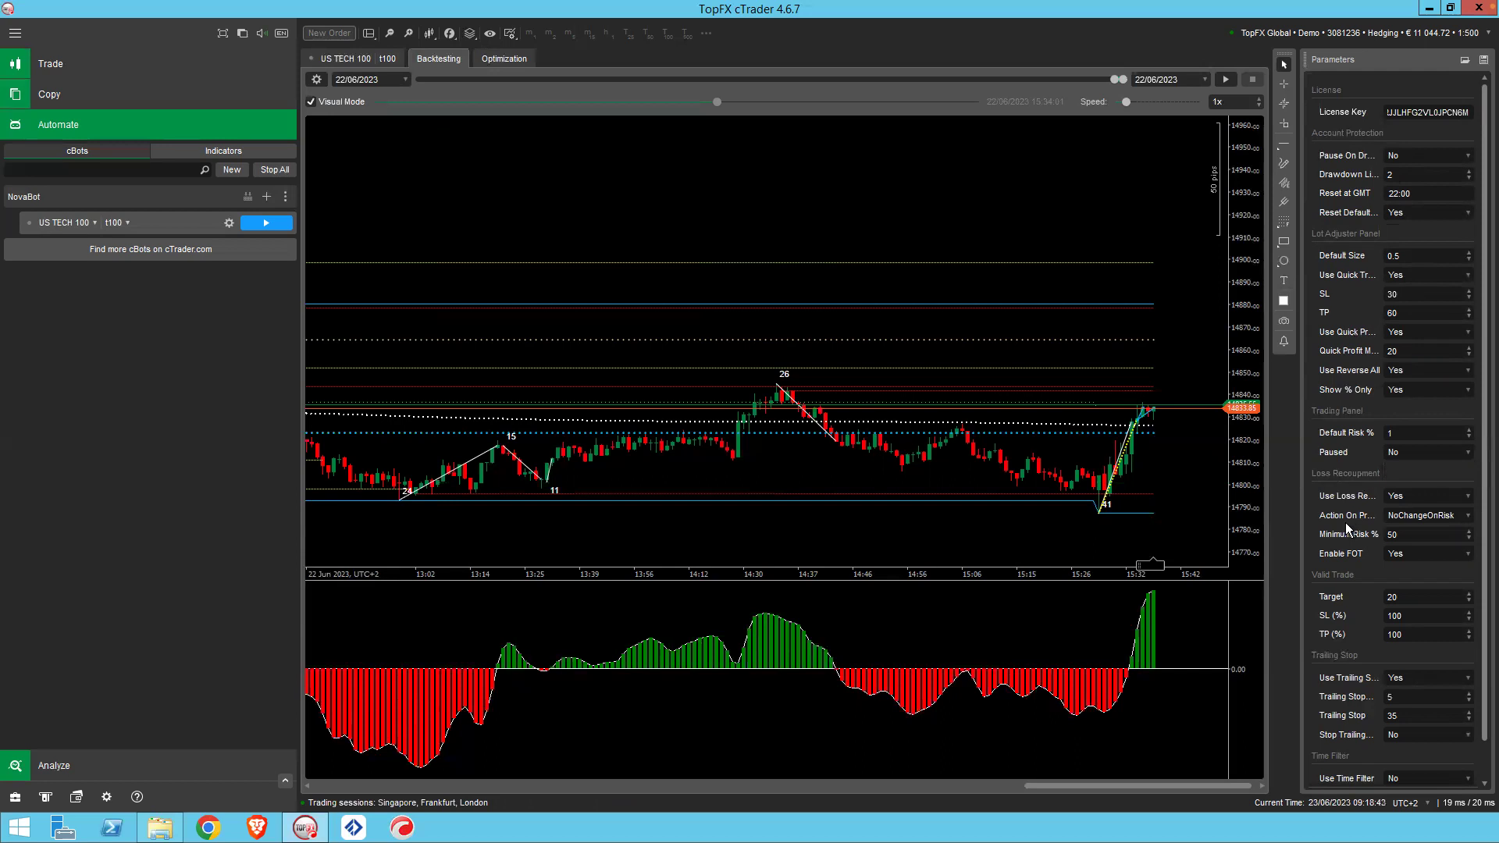
left_click(1441, 519)
left_click(1412, 549)
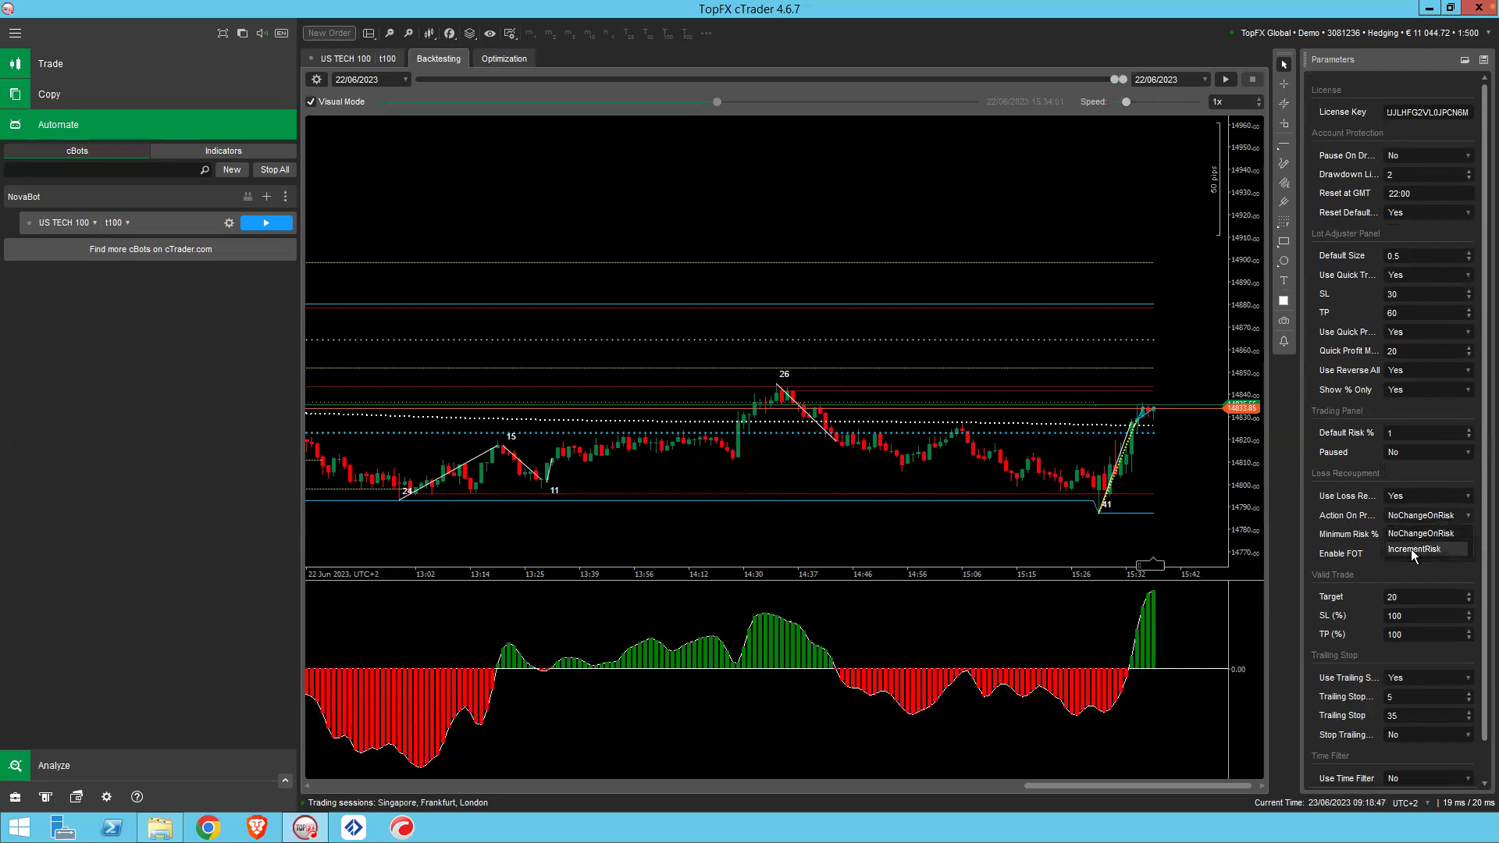
- Set SL (%) to 120 and TP (%) to 200
scroll(1341, 544, "down", 1)
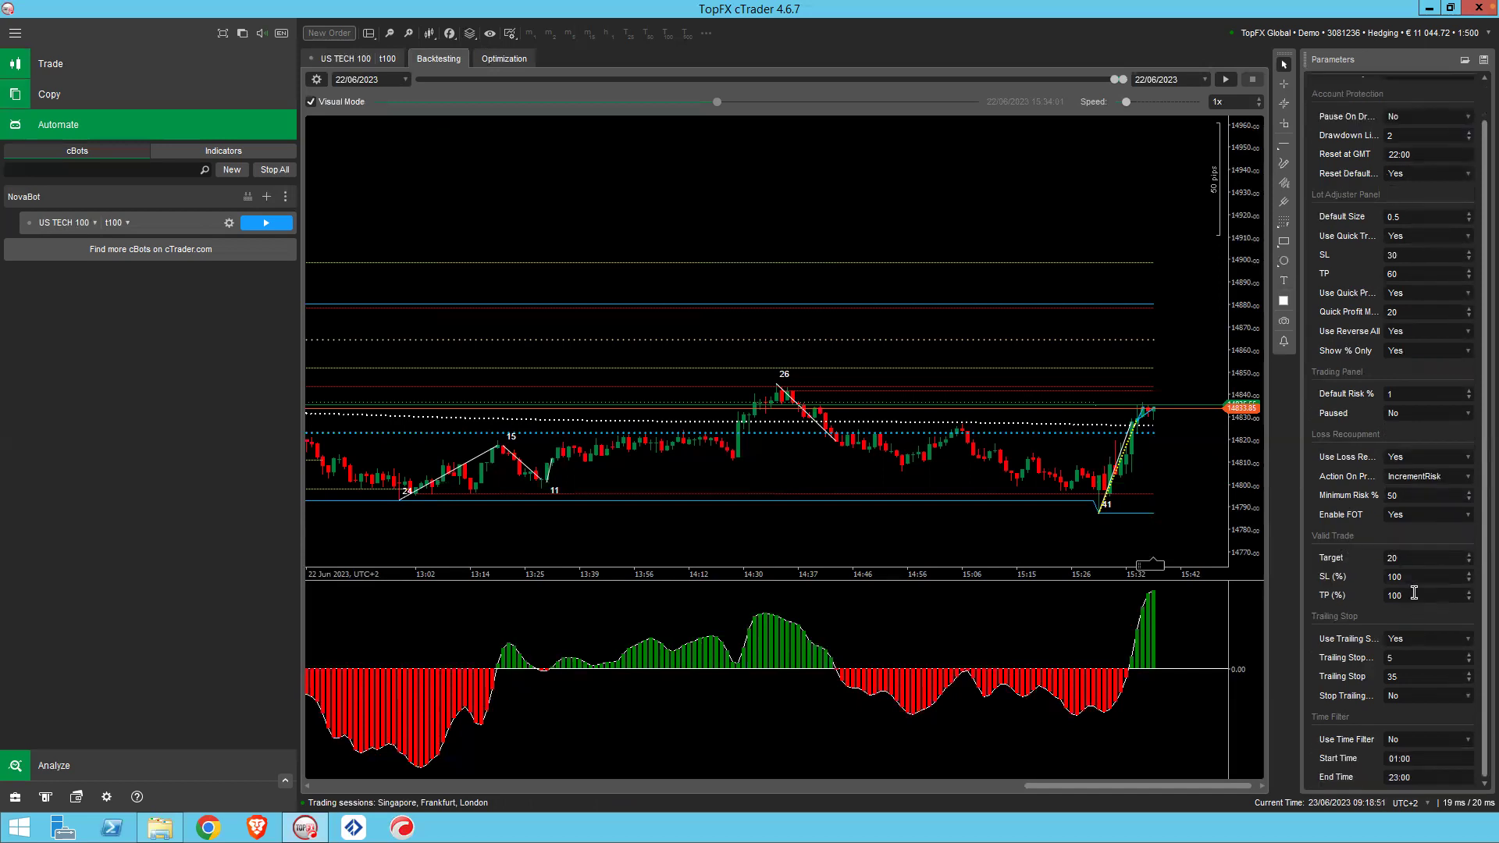
left_click(1368, 576)
type("120")
left_click(1371, 595)
type("2")
- Turn Use Time Filter on and set the trading start time to 13:30
left_click(1408, 736)
left_click(1400, 758)
left_click(1417, 761)
type("13:30")
left_click(1432, 777)
- Rerun the backtest with Visual Mode off and enable QuickTrade Buttons under the chart's Viewing Options
left_click(311, 102)
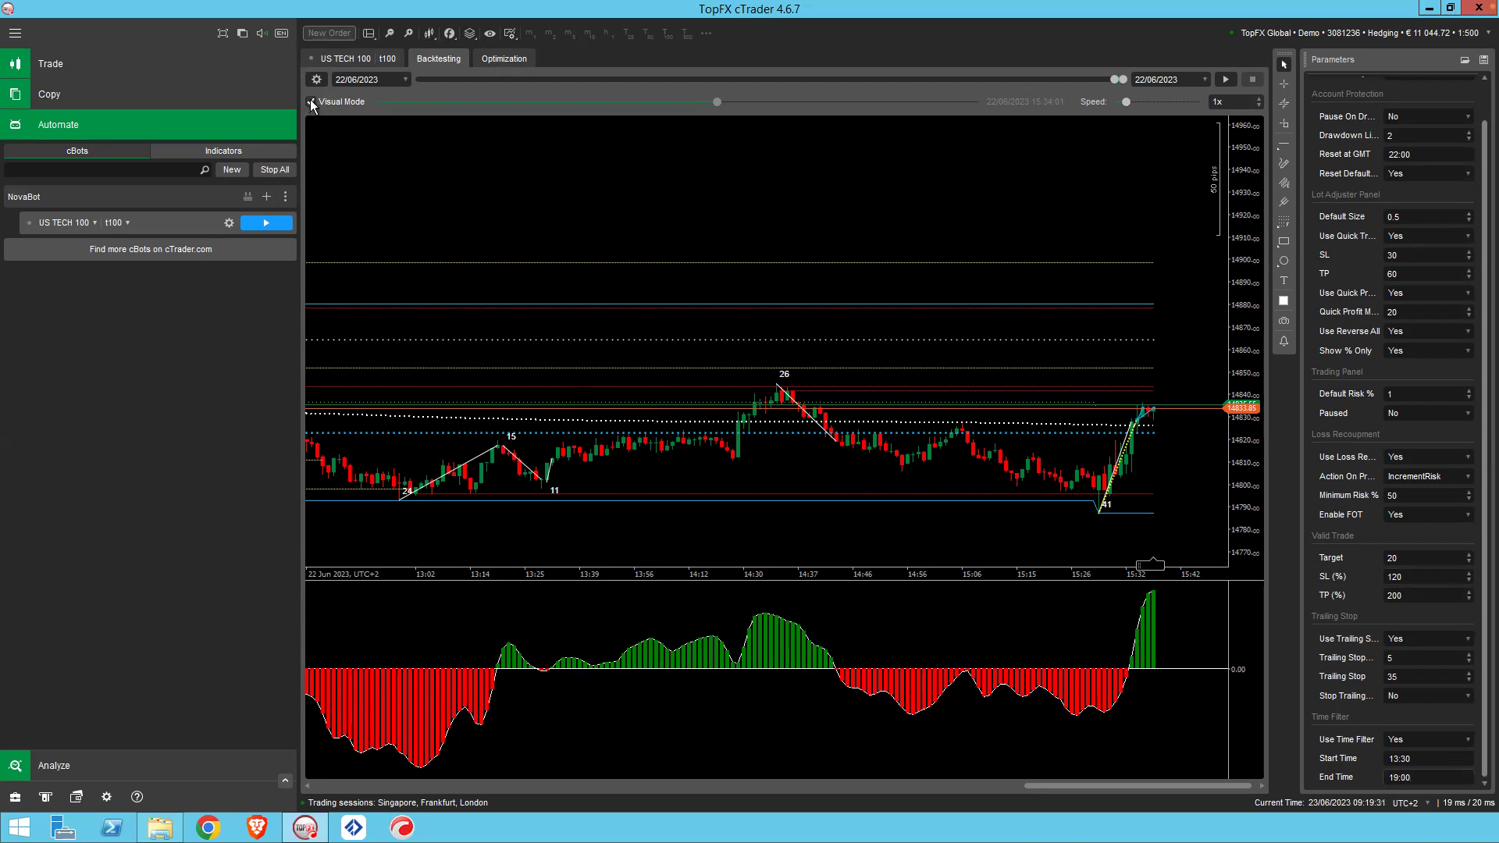
left_click(1225, 79)
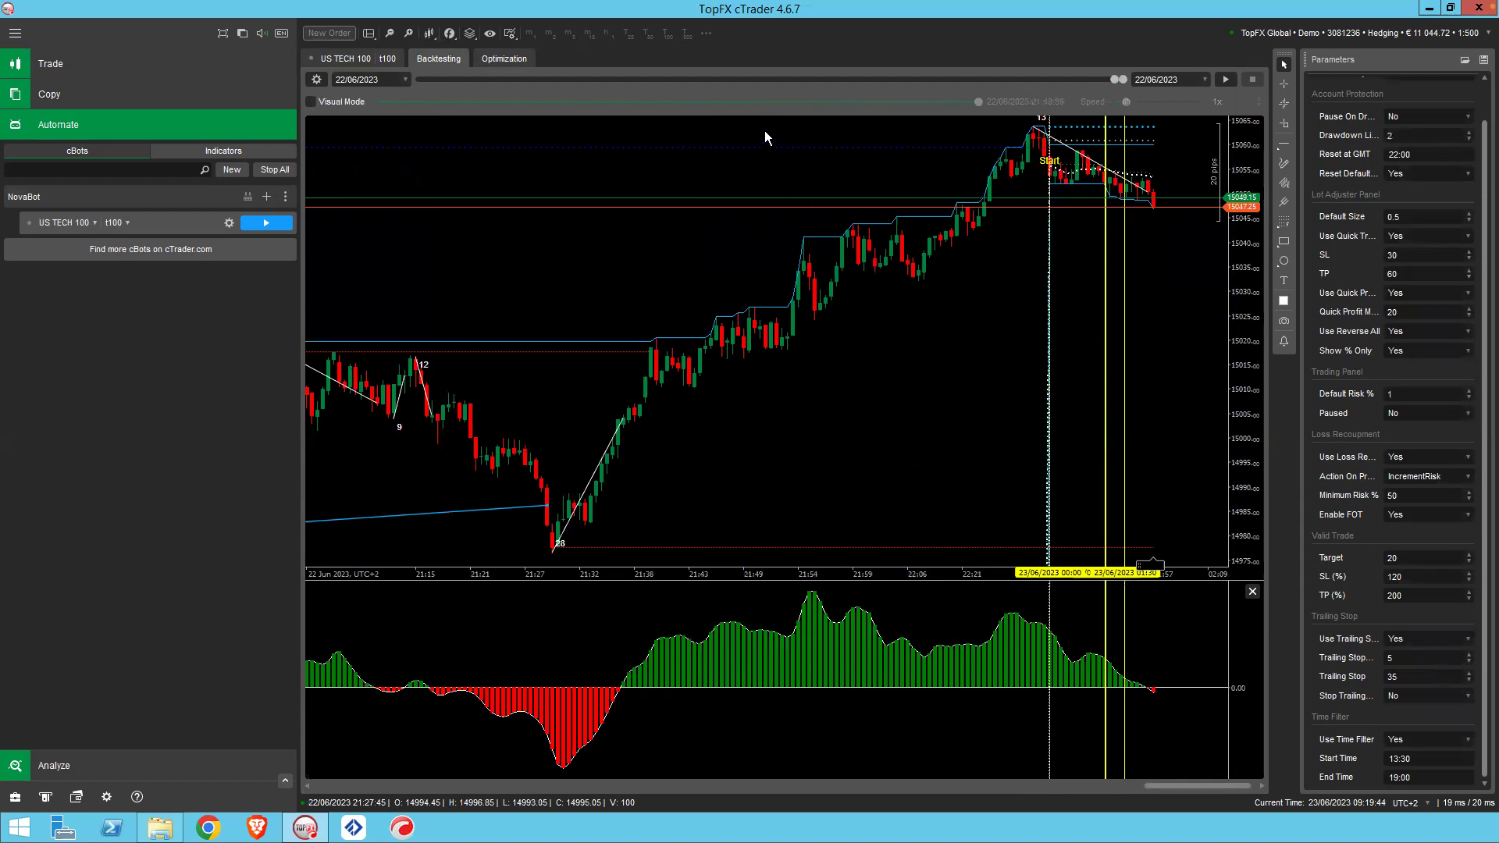
right_click(692, 132)
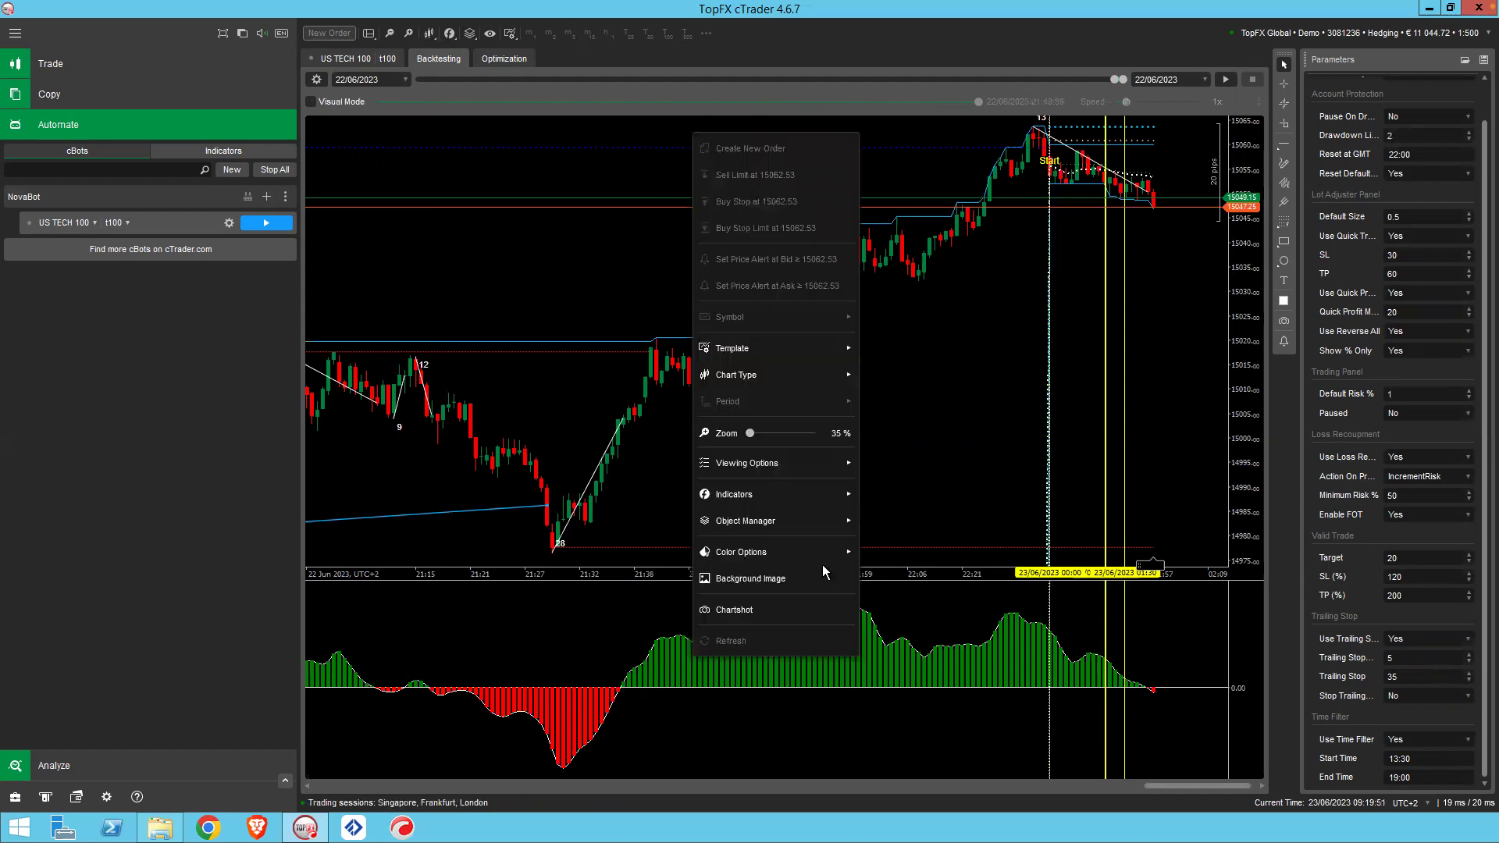
mouse_move(776, 465)
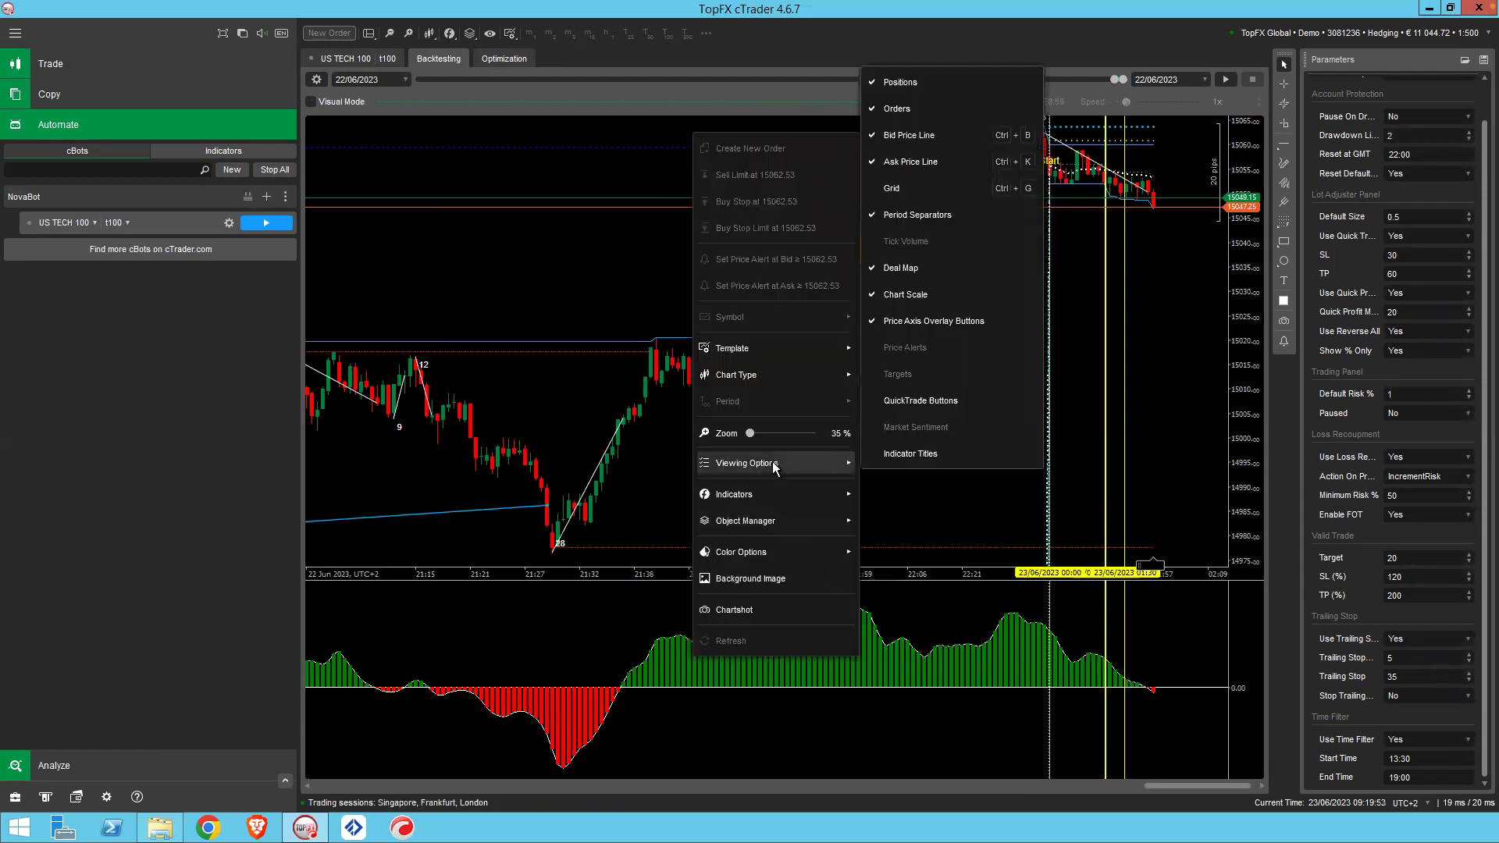
left_click(931, 399)
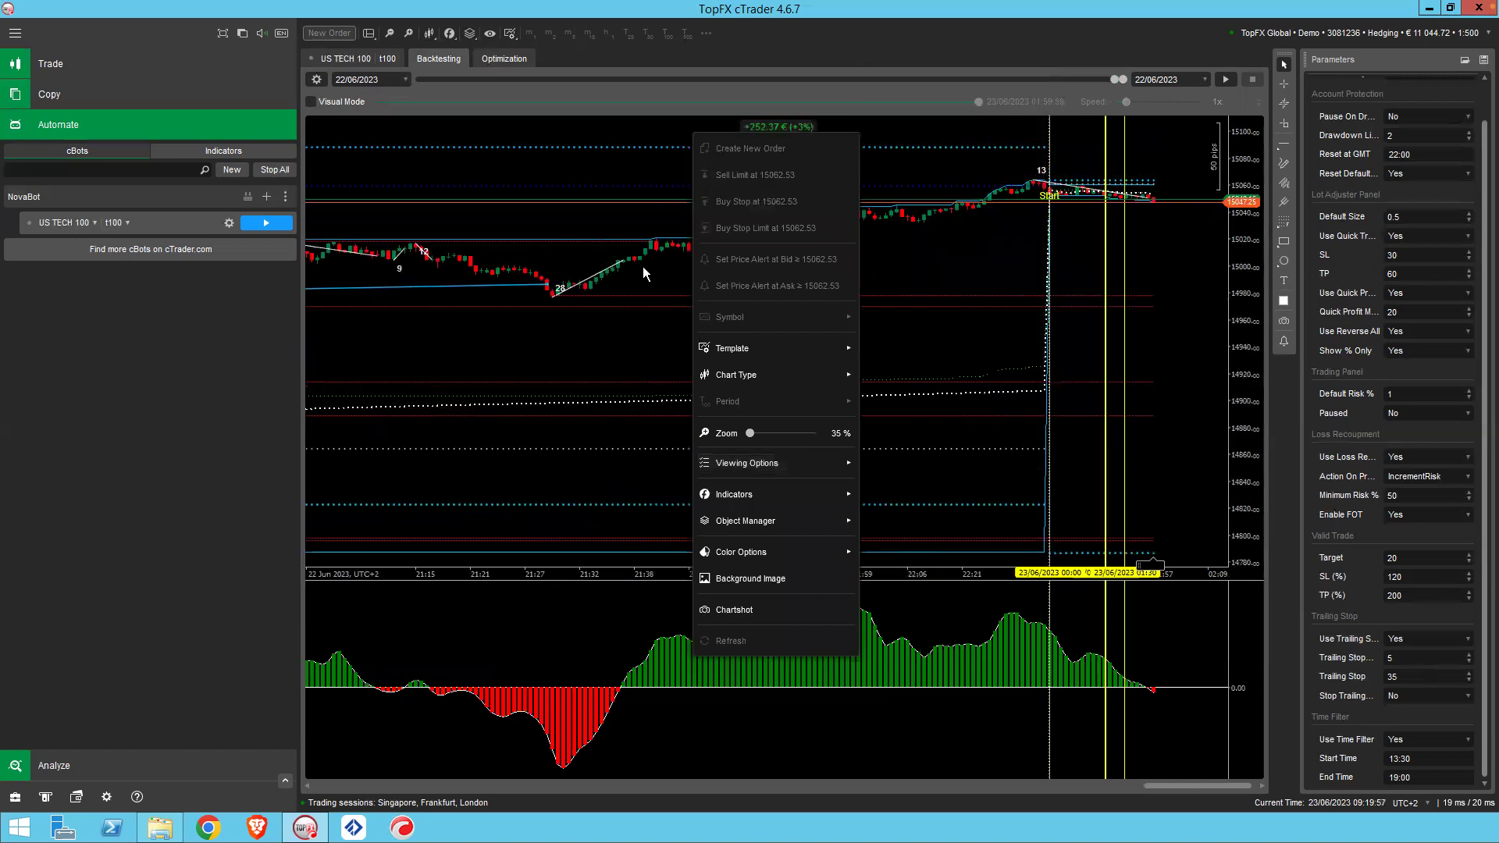
left_click(643, 272)
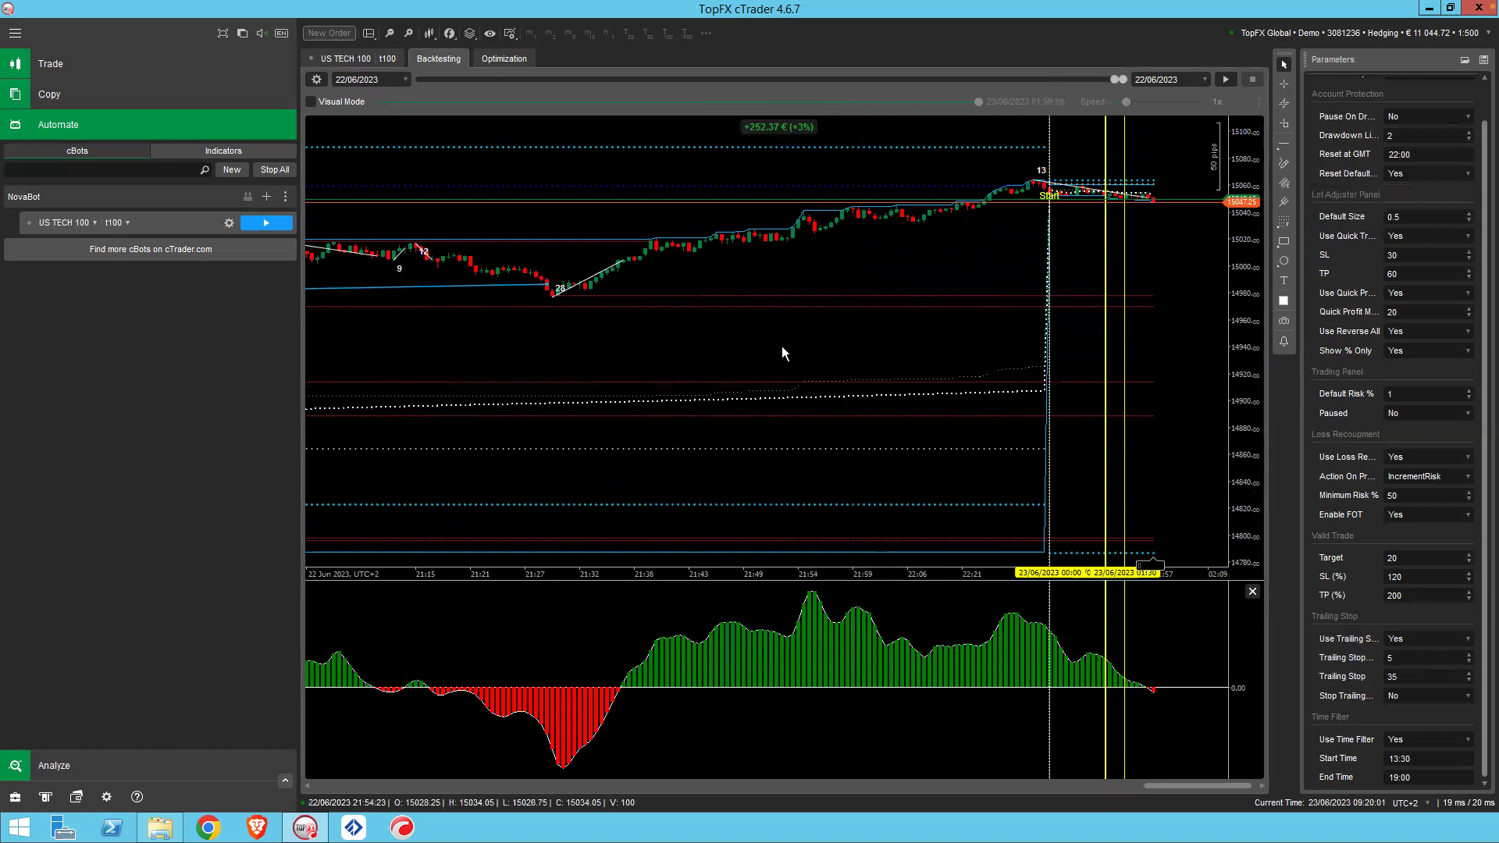
- Show Tradewatch (Bottom) and review Trade Statistics: 14 trades, 252.37 net profit, profit factor 1.93
left_click(368, 33)
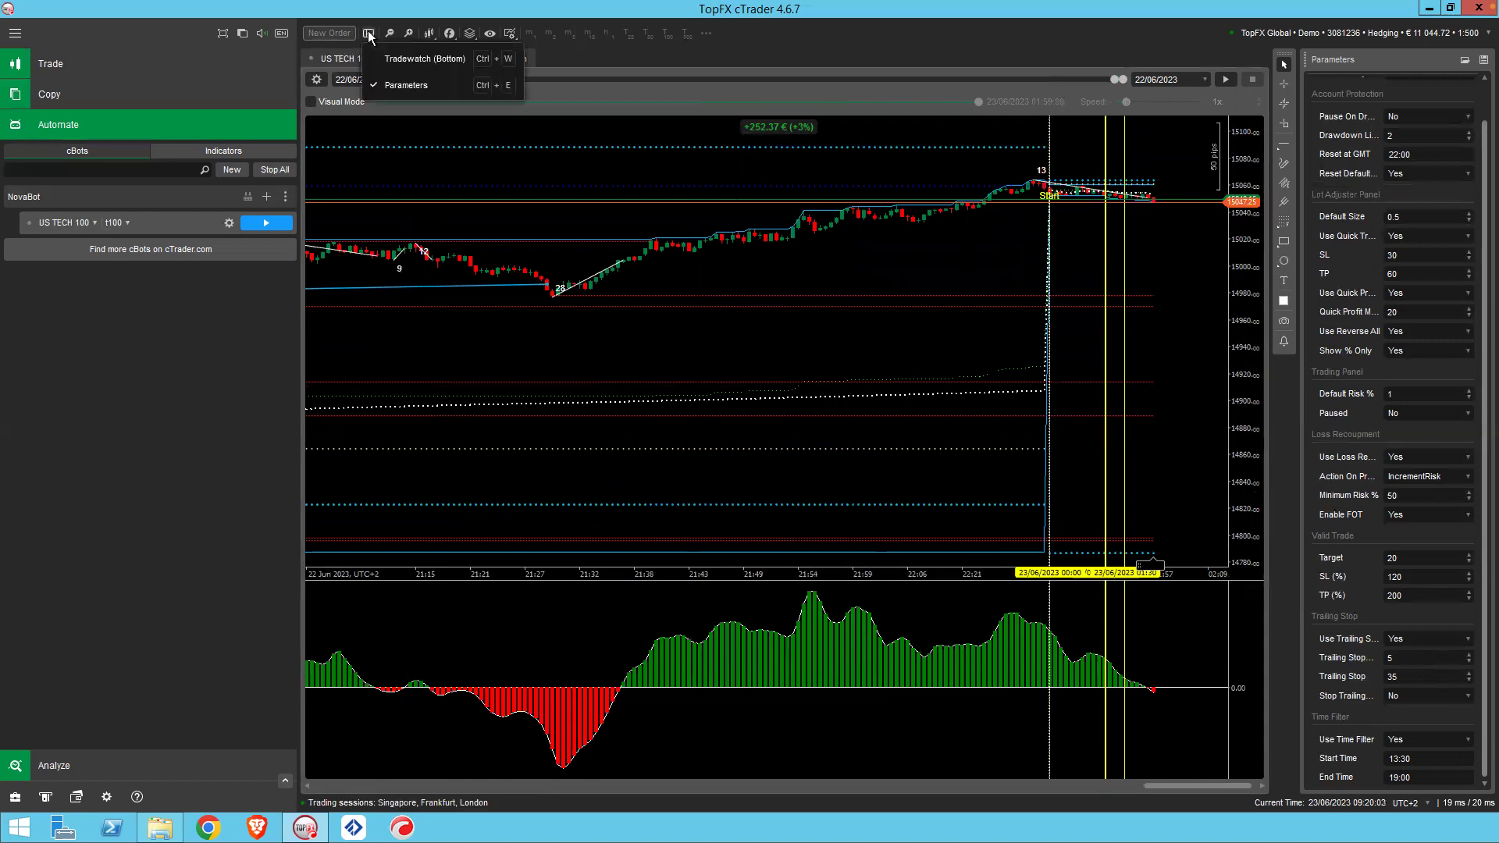
left_click(413, 58)
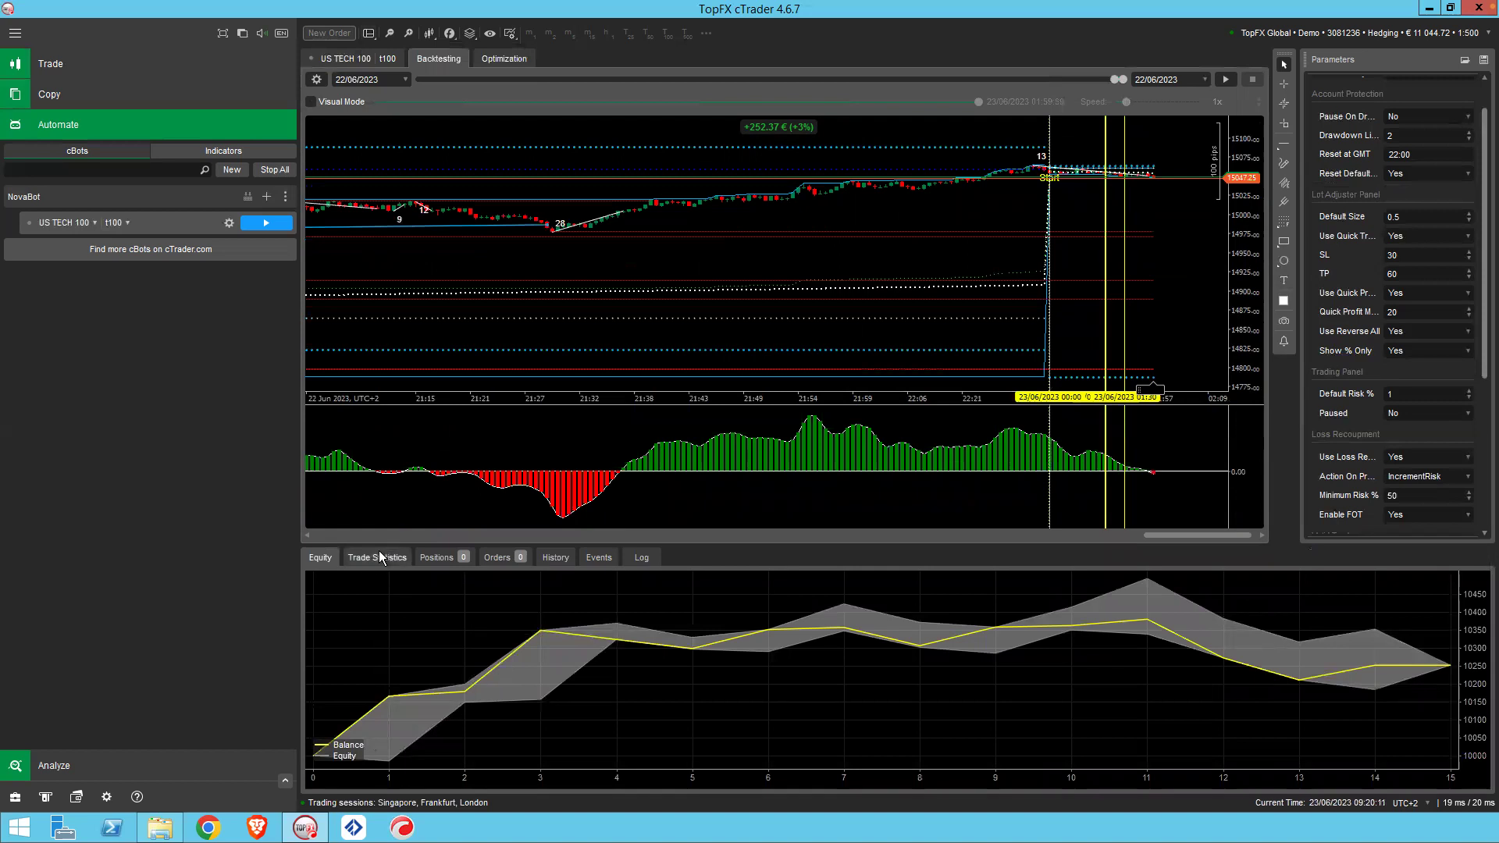
left_click(379, 555)
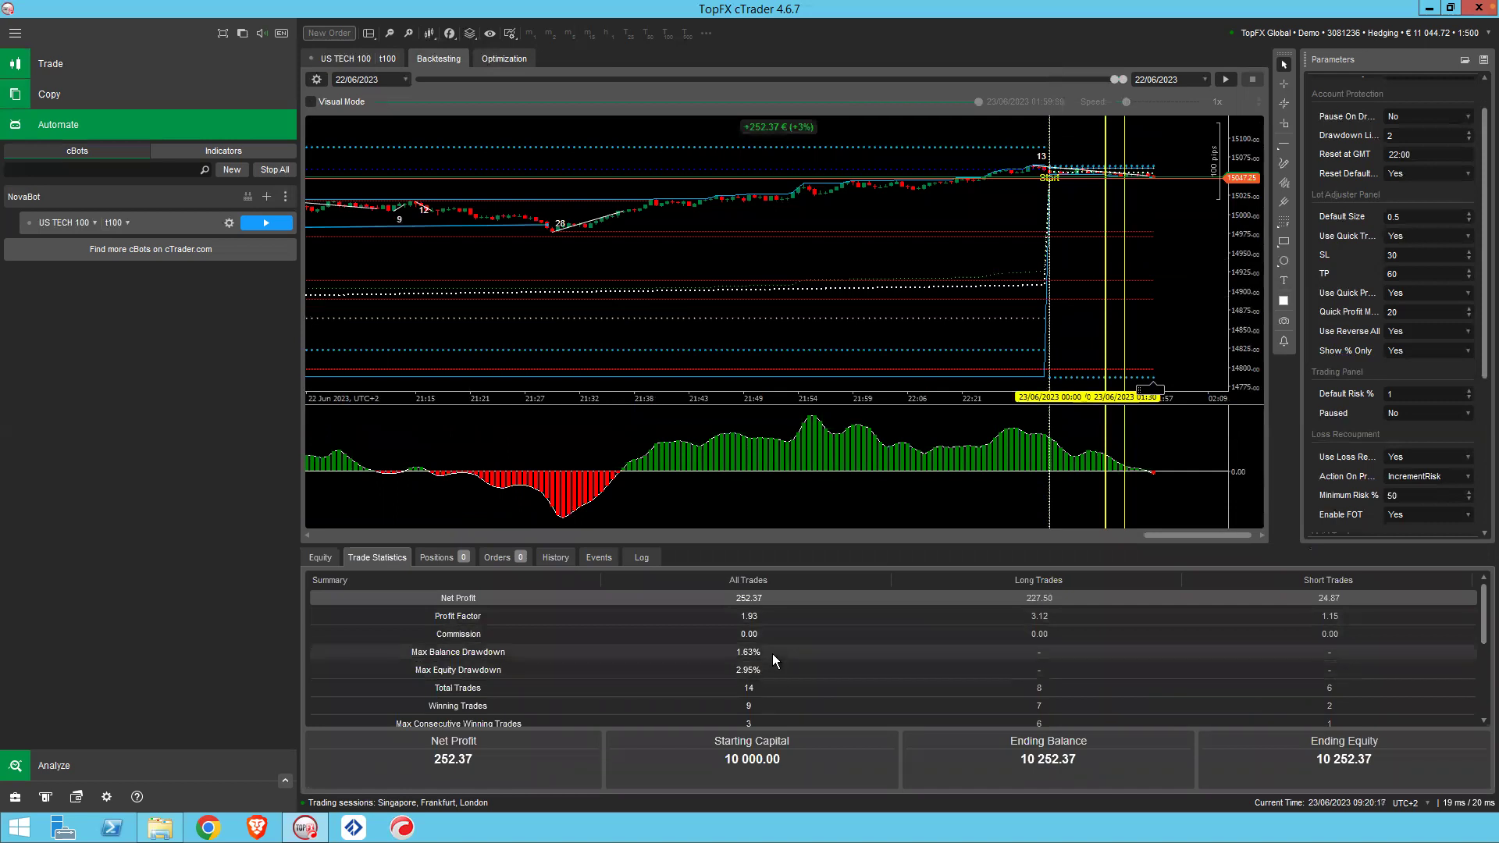
scroll(773, 654, "down", 3)
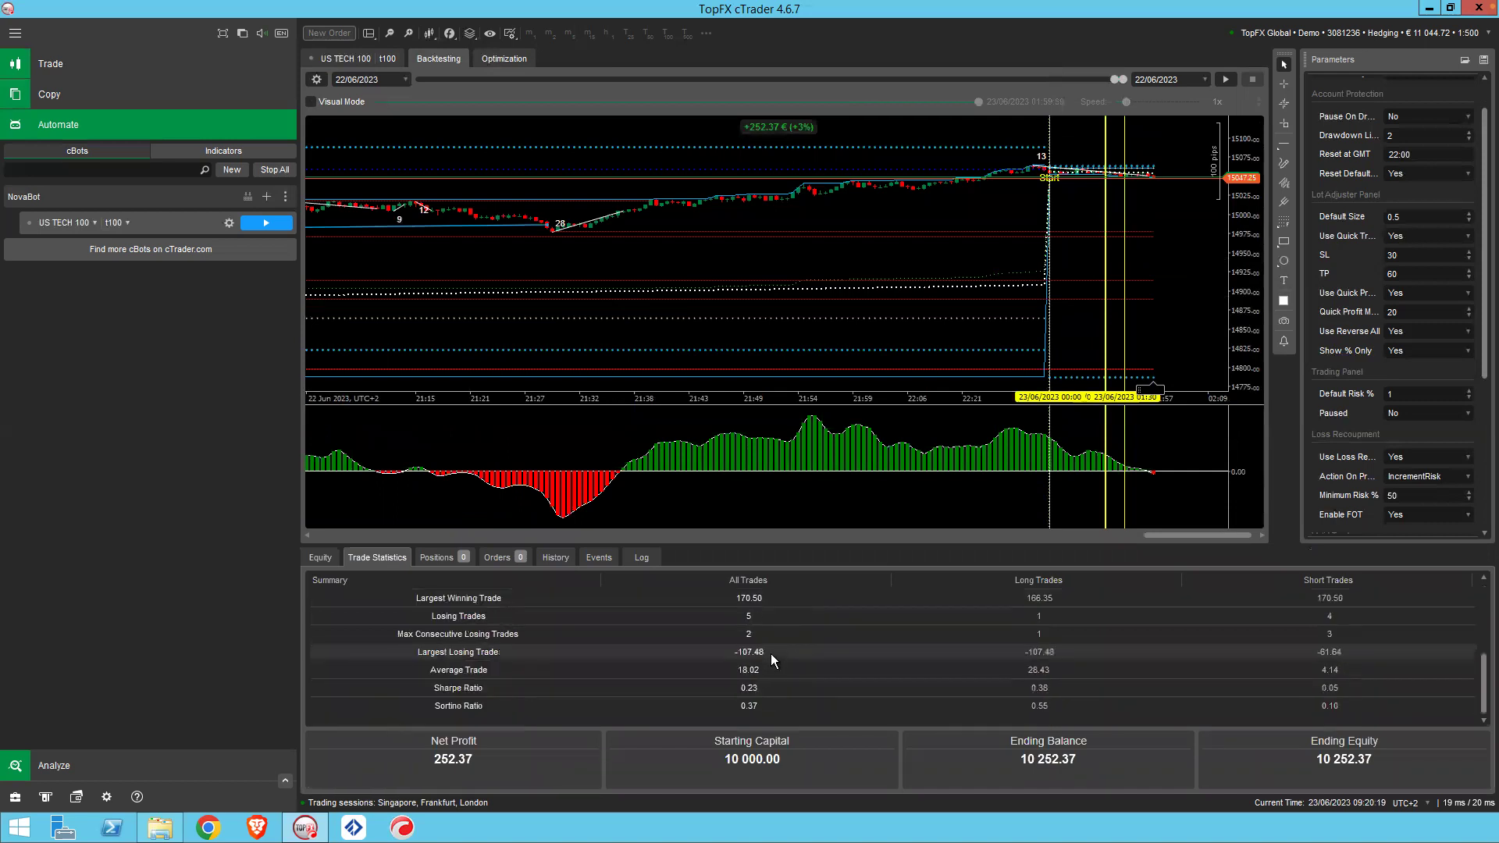
scroll(773, 659, "up", 3)
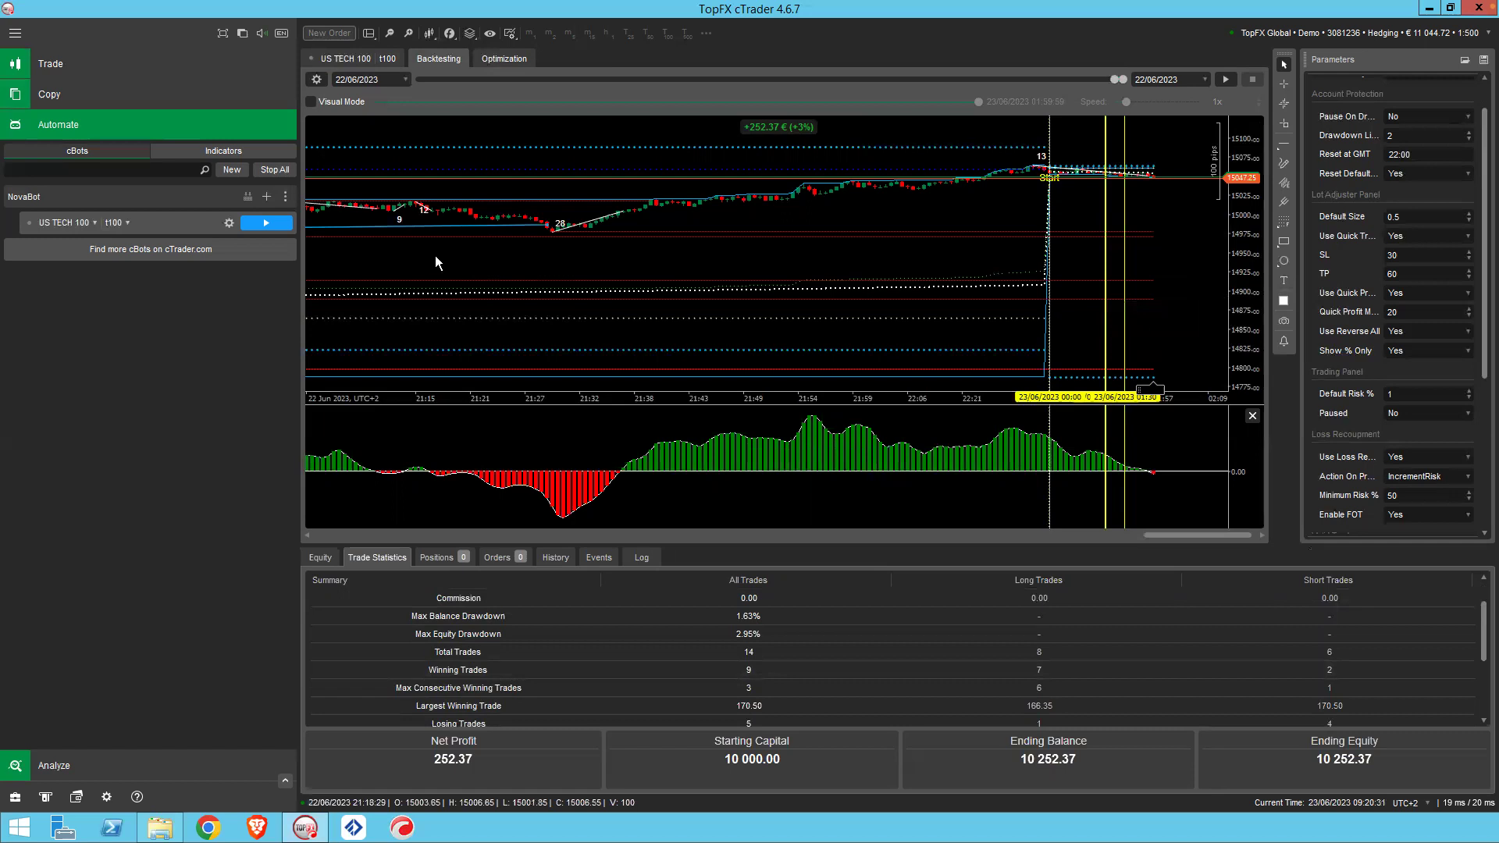
- Scroll the chart back to about 15:20–16:30 and select the Recouped -50.91 trade label
scroll(659, 294, "up", 5)
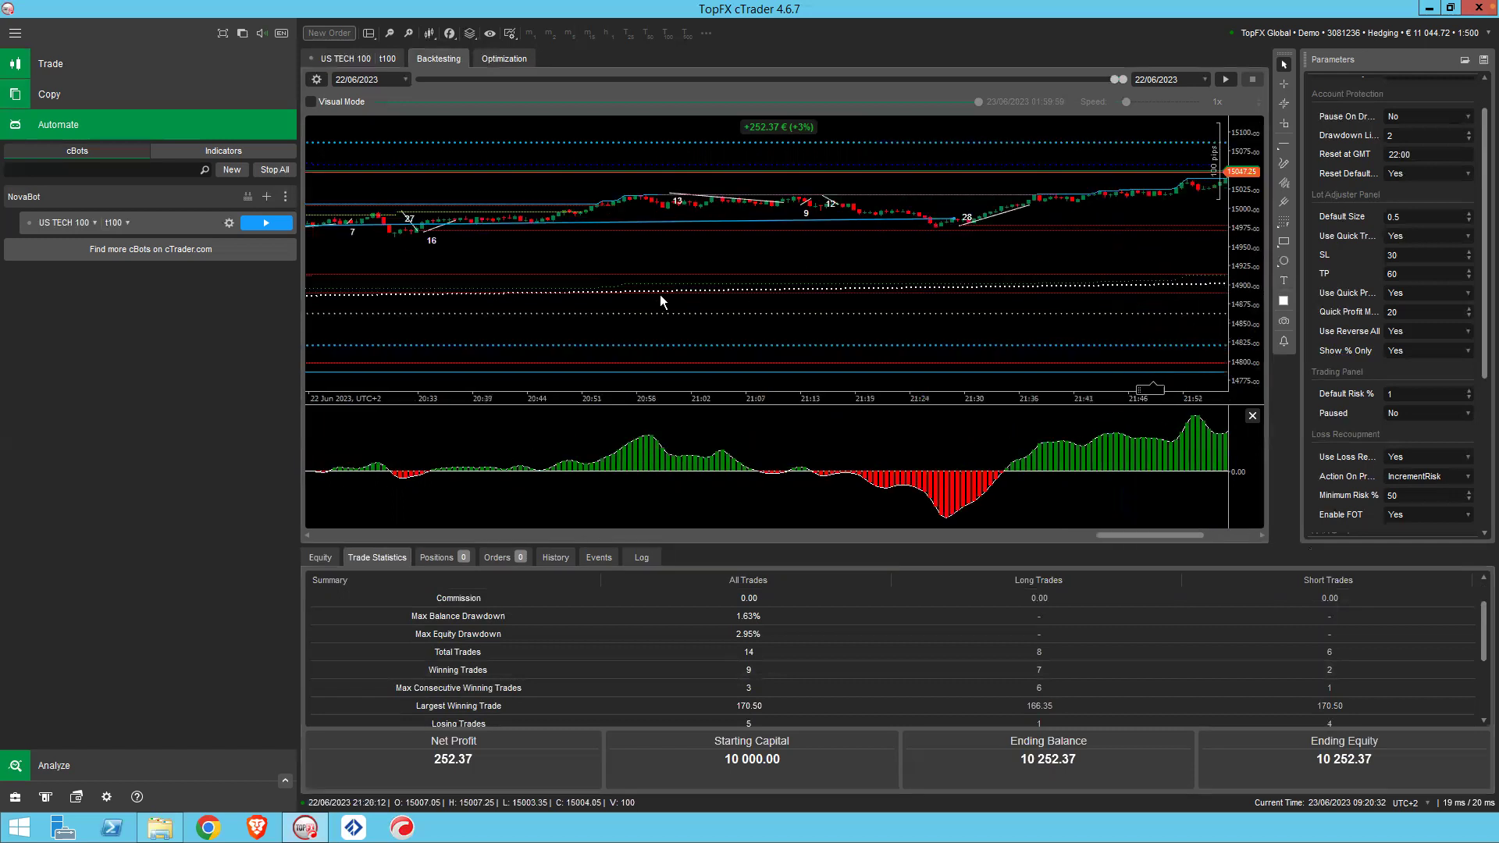
scroll(564, 278, "up", 3)
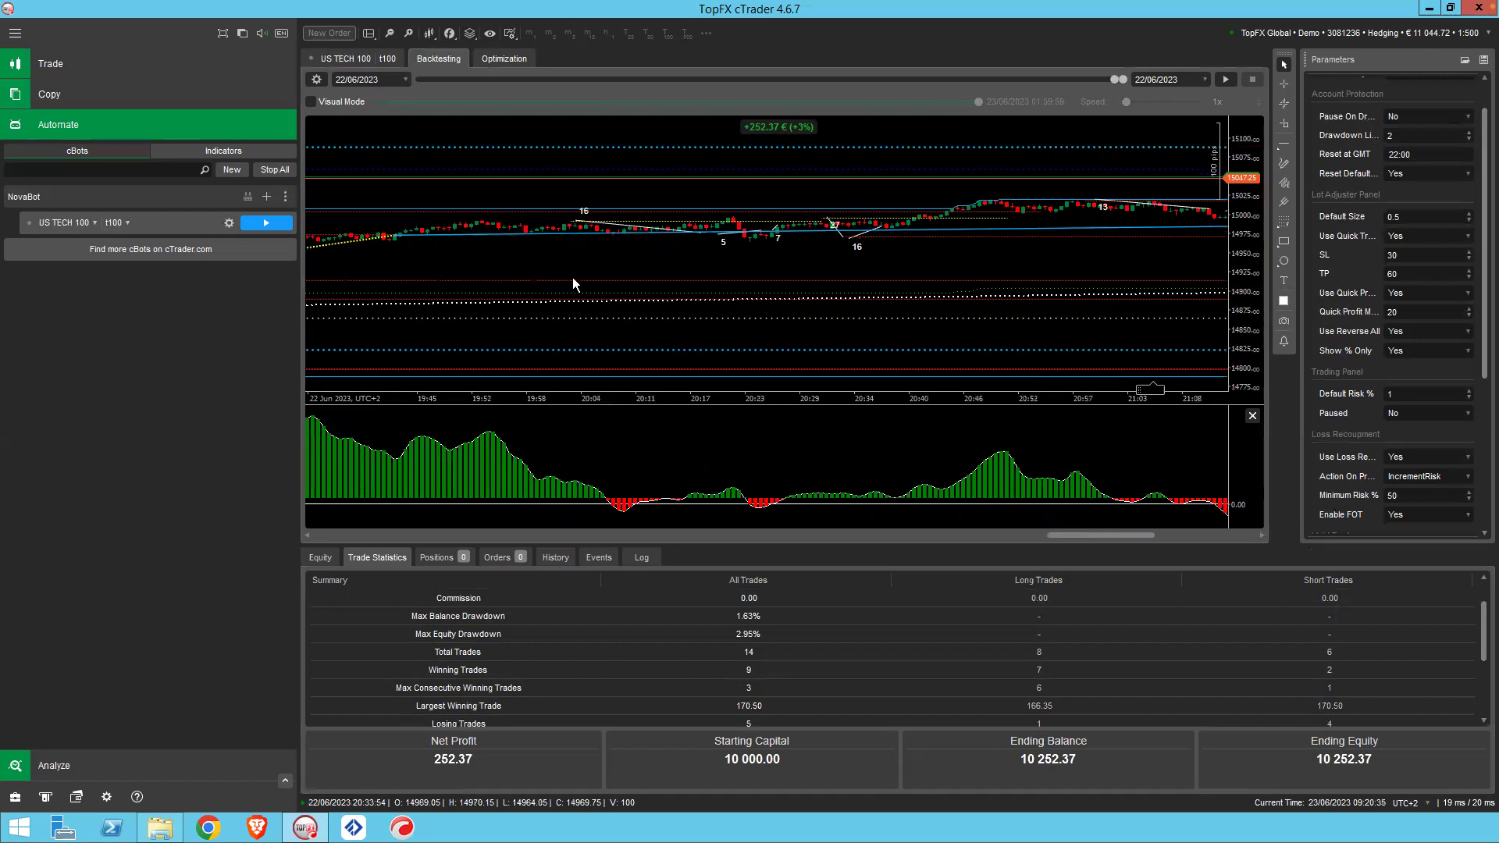
scroll(576, 277, "up", 4)
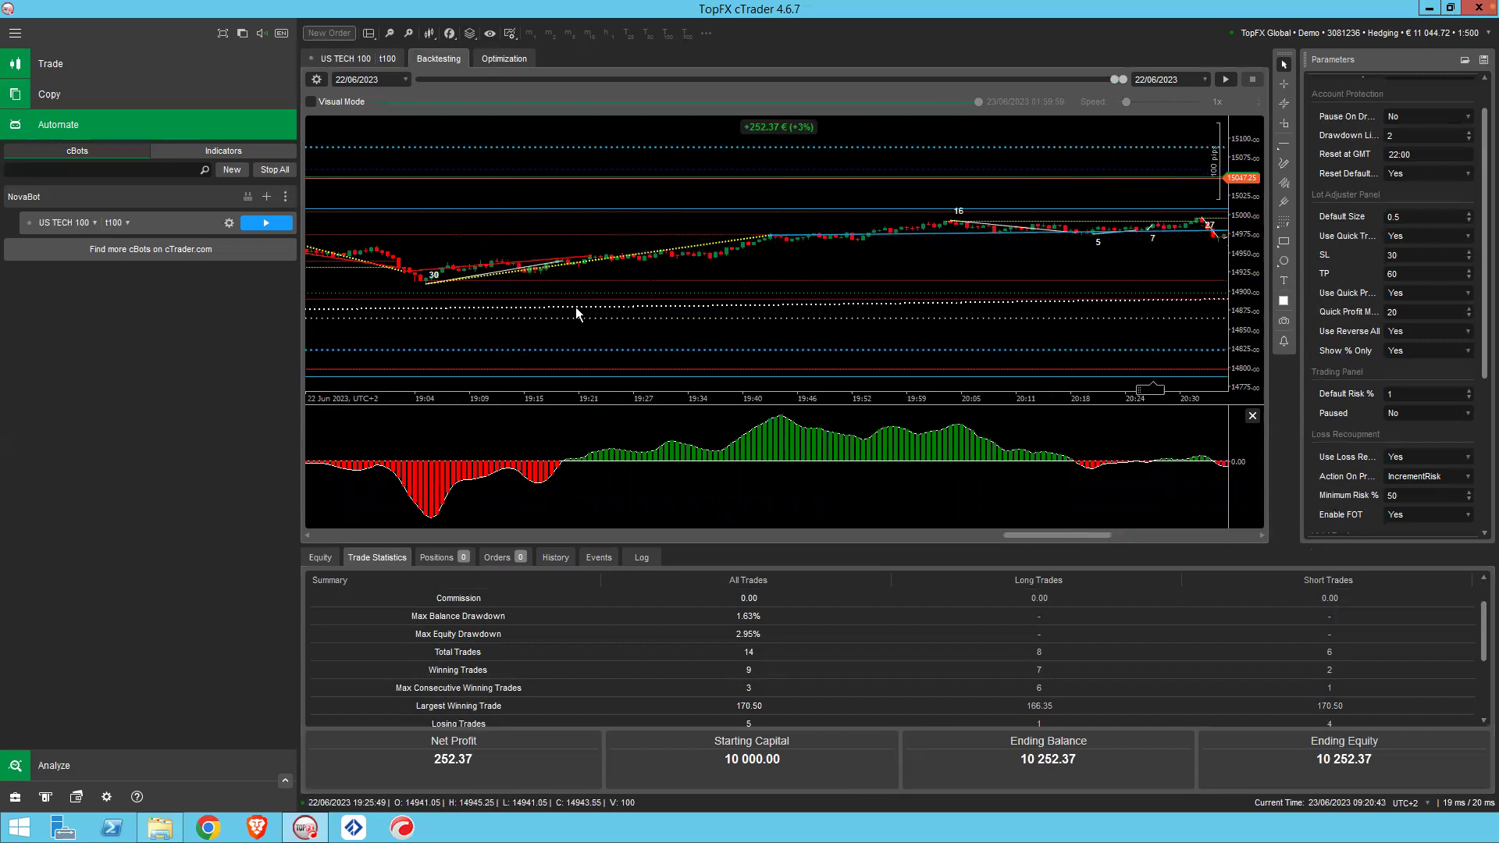
scroll(661, 273, "up", 5)
scroll(662, 280, "up", 2)
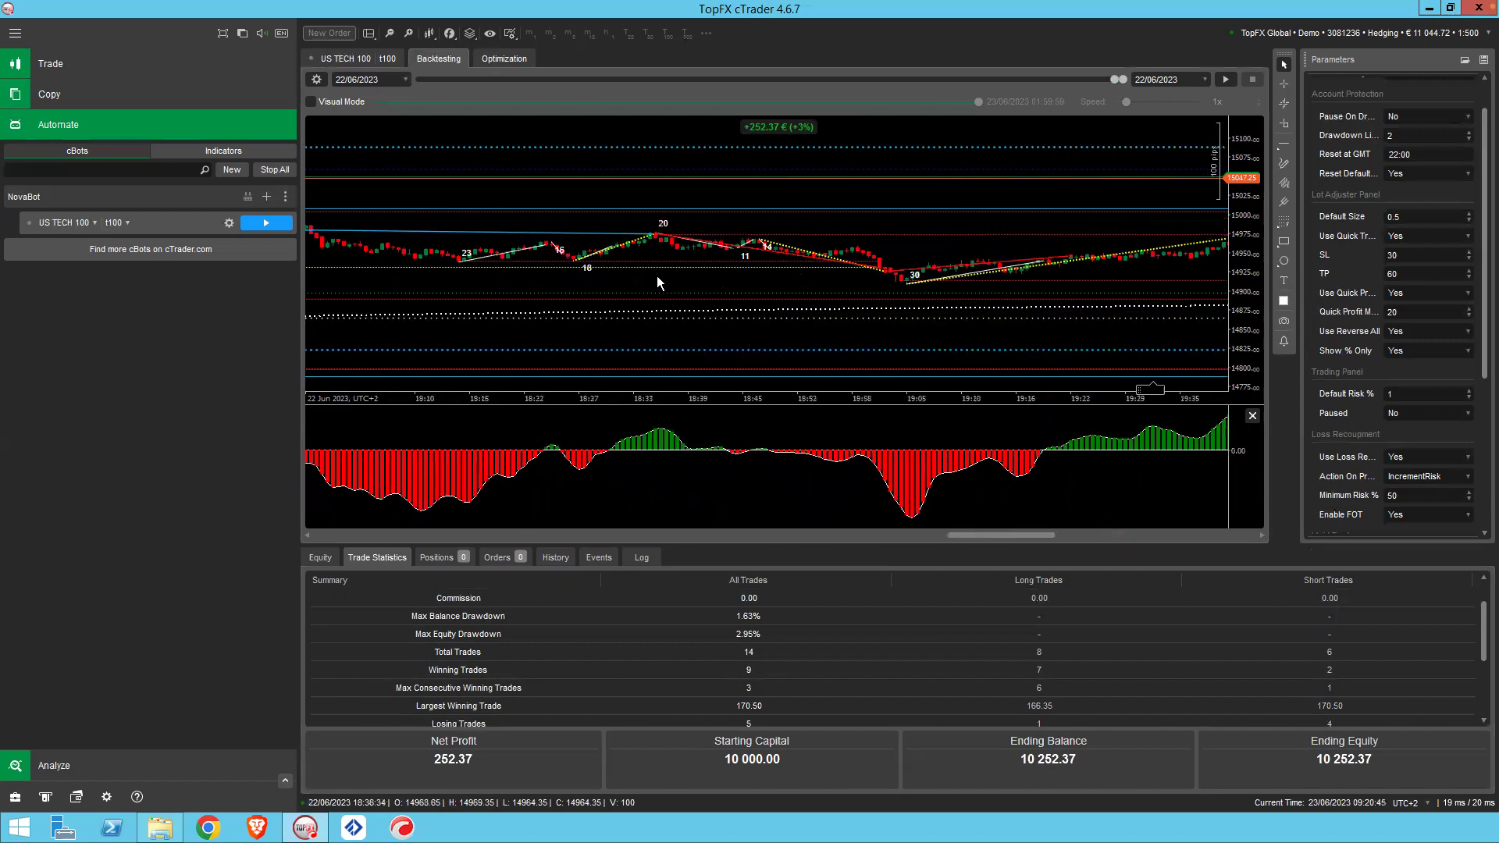
scroll(657, 277, "up", 6)
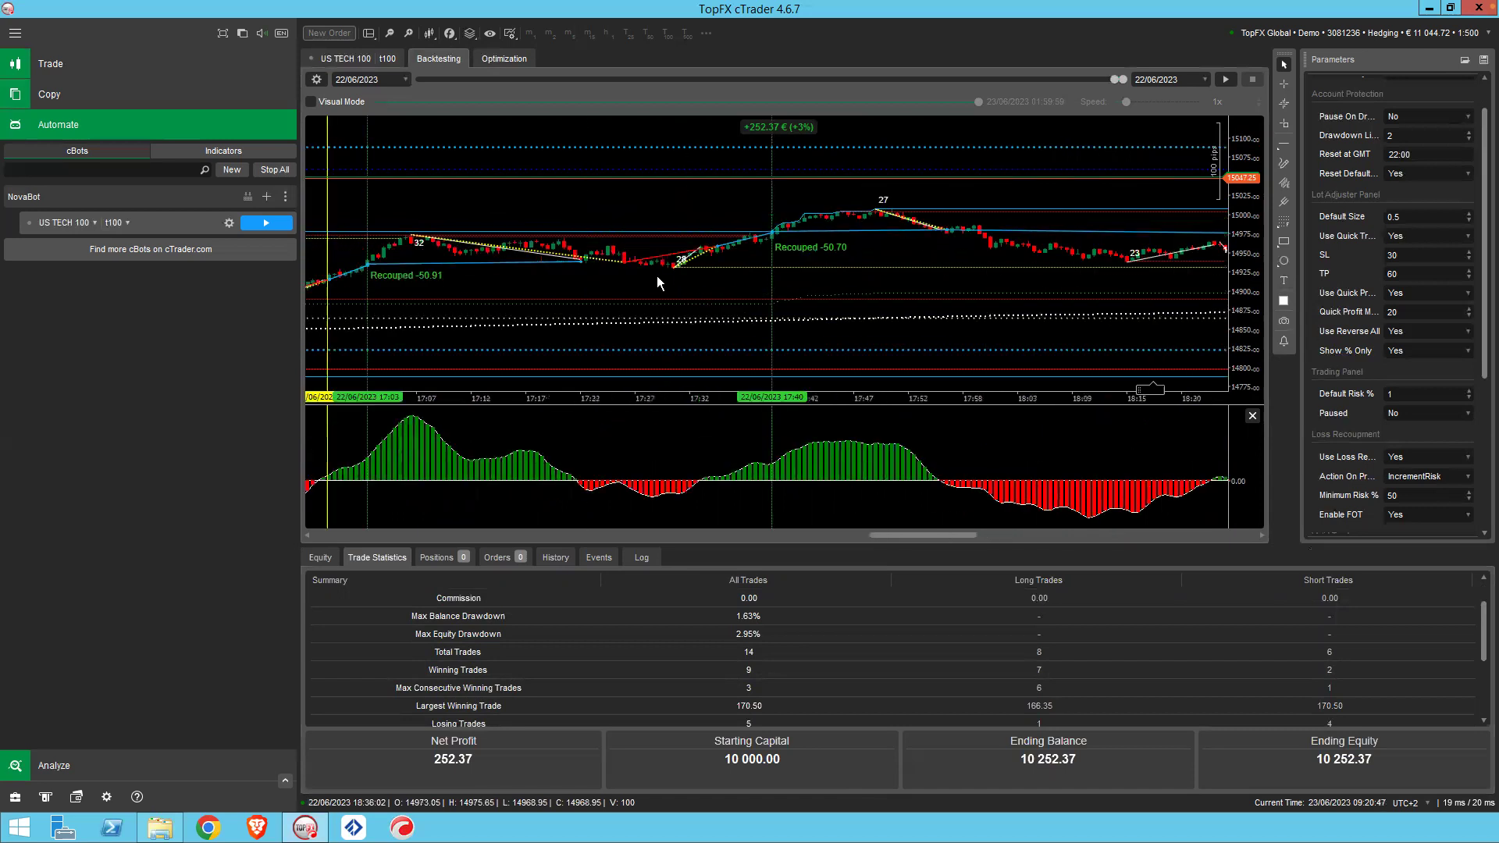
scroll(658, 274, "up", 3)
left_click(593, 276)
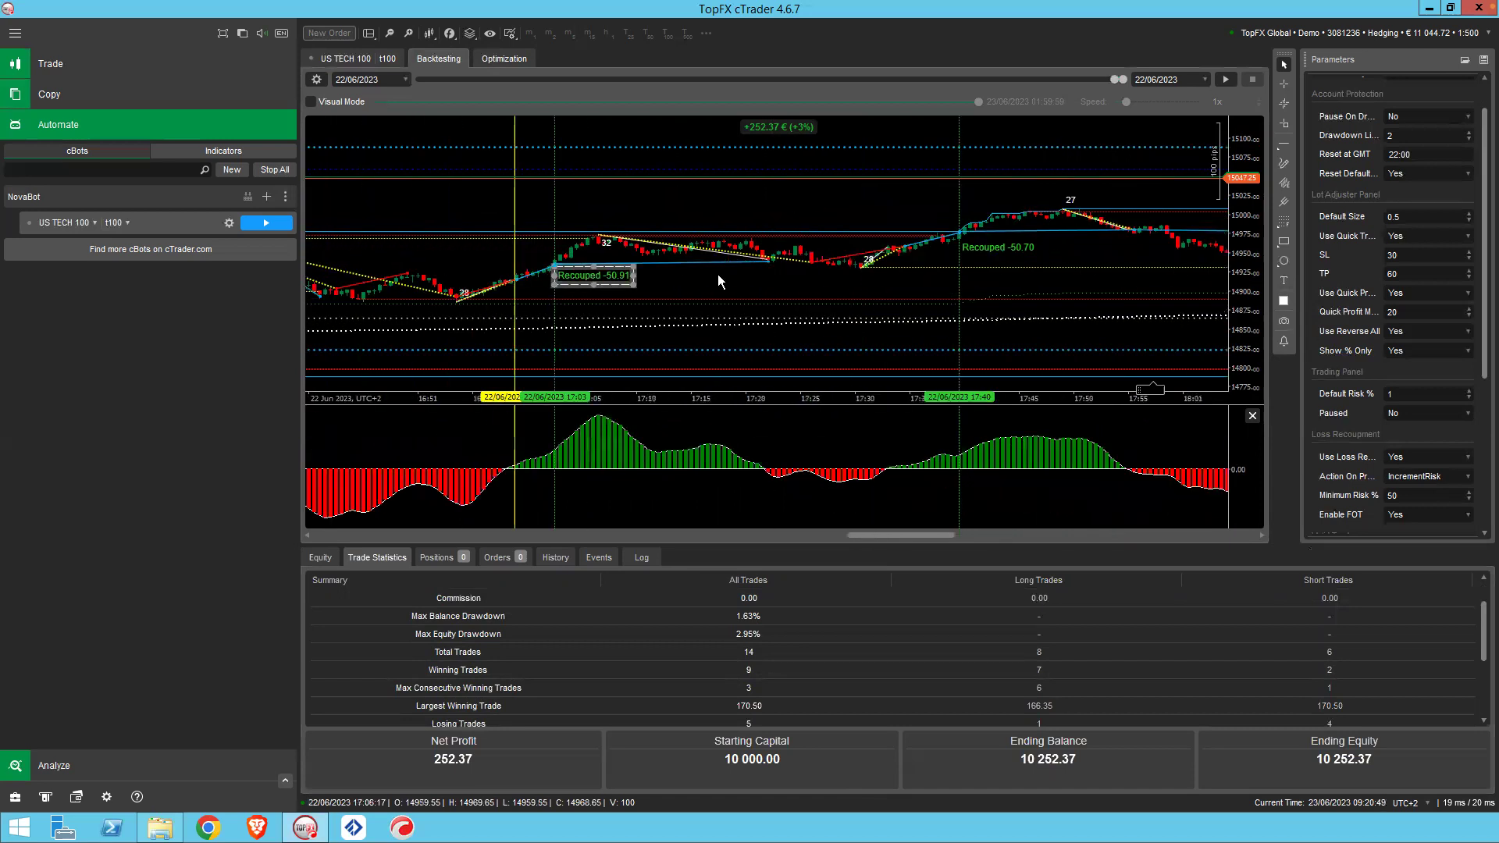
scroll(717, 277, "up", 4)
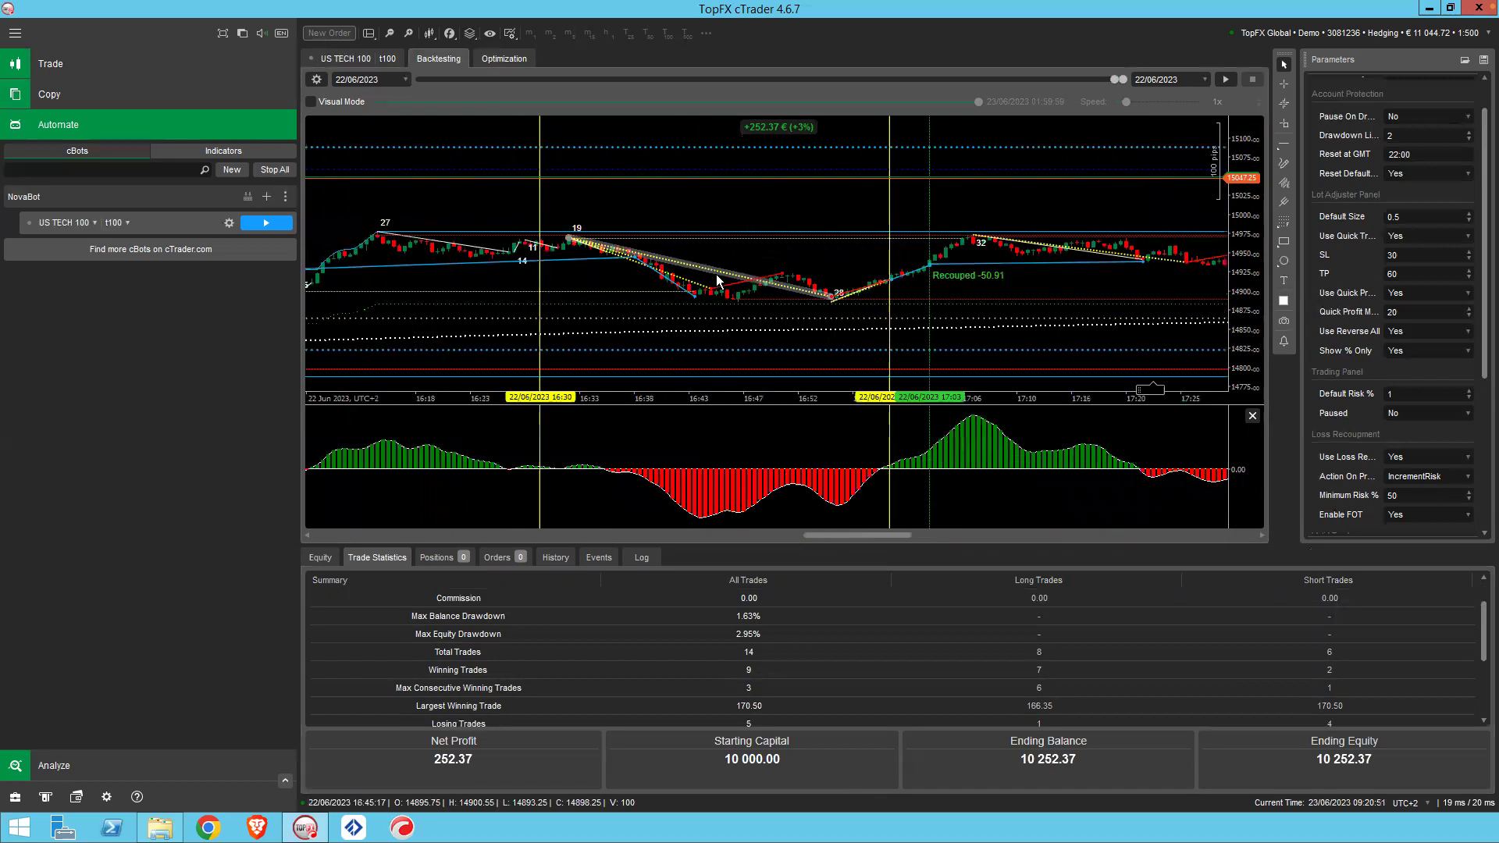
scroll(717, 277, "up", 4)
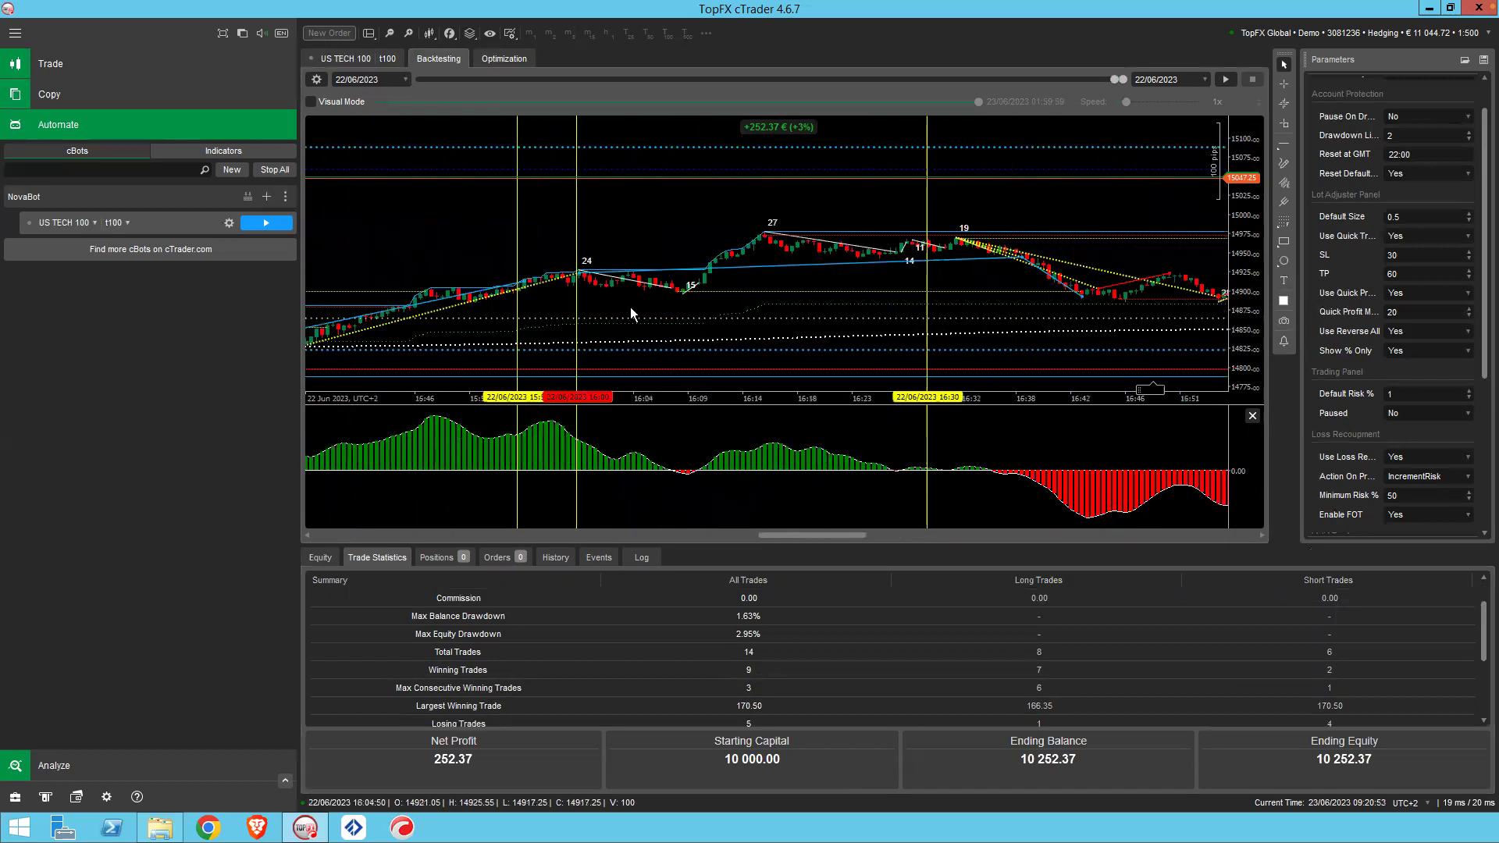
scroll(631, 309, "up", 3)
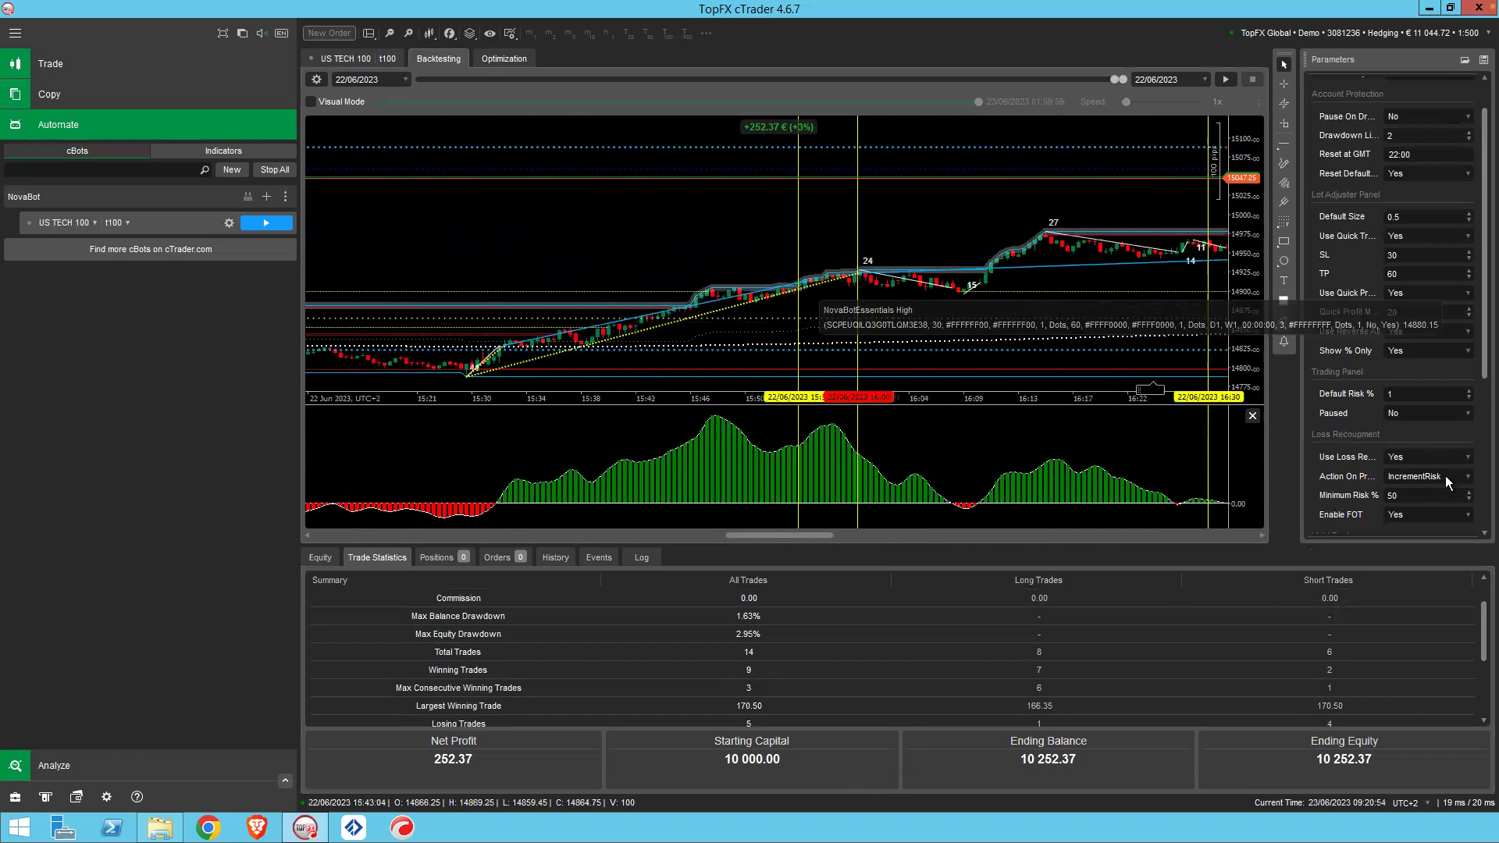
scroll(1374, 392, "up", 1)
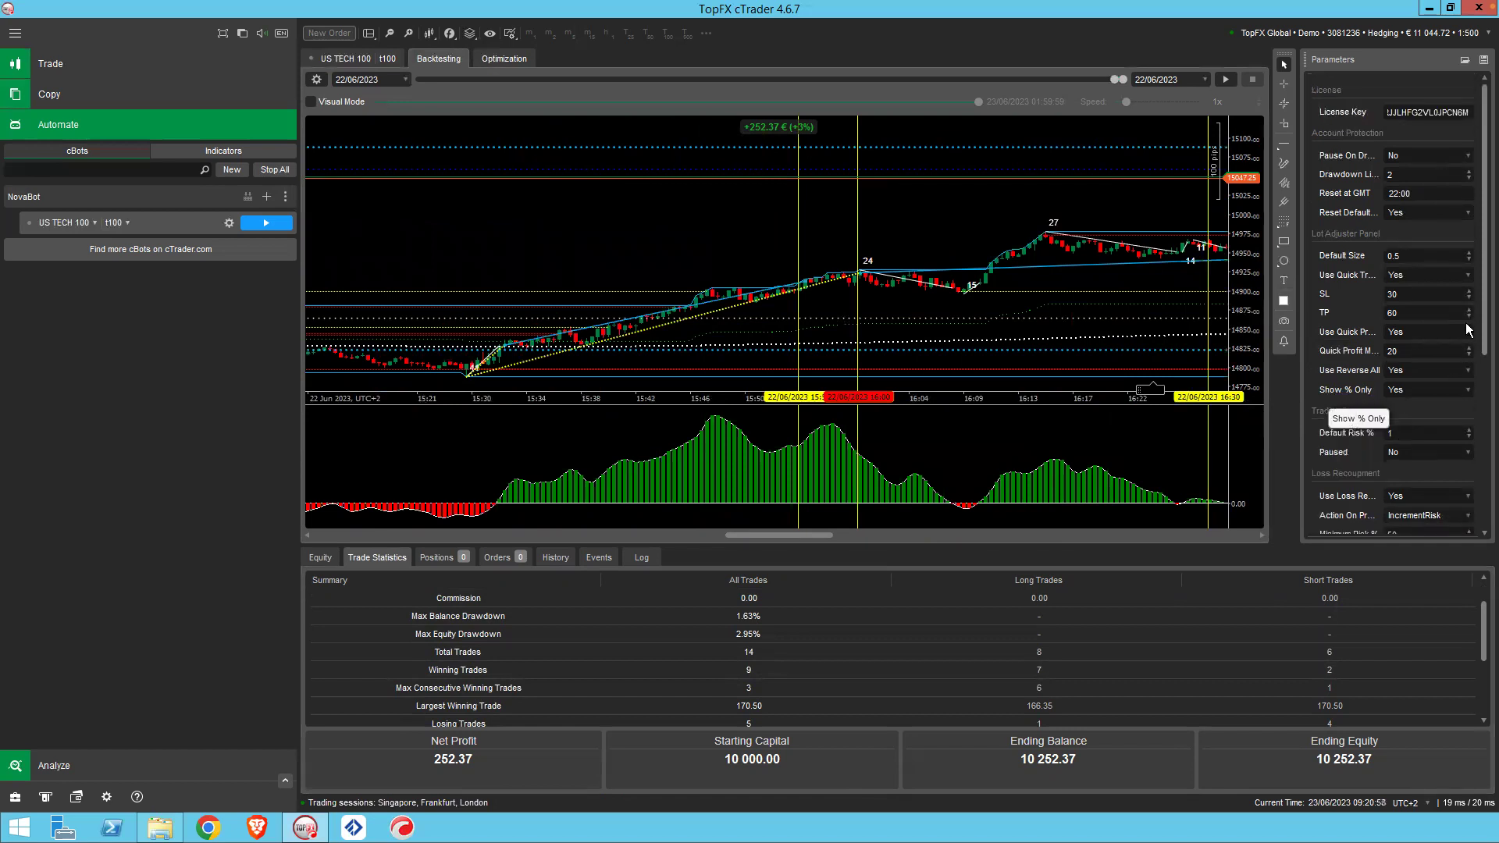
- Change Valid Trade TP (%) from 200 to 120 and rerun: 245.79 profit, 16 trades, profit factor 1.83
scroll(1477, 367, "down", 3)
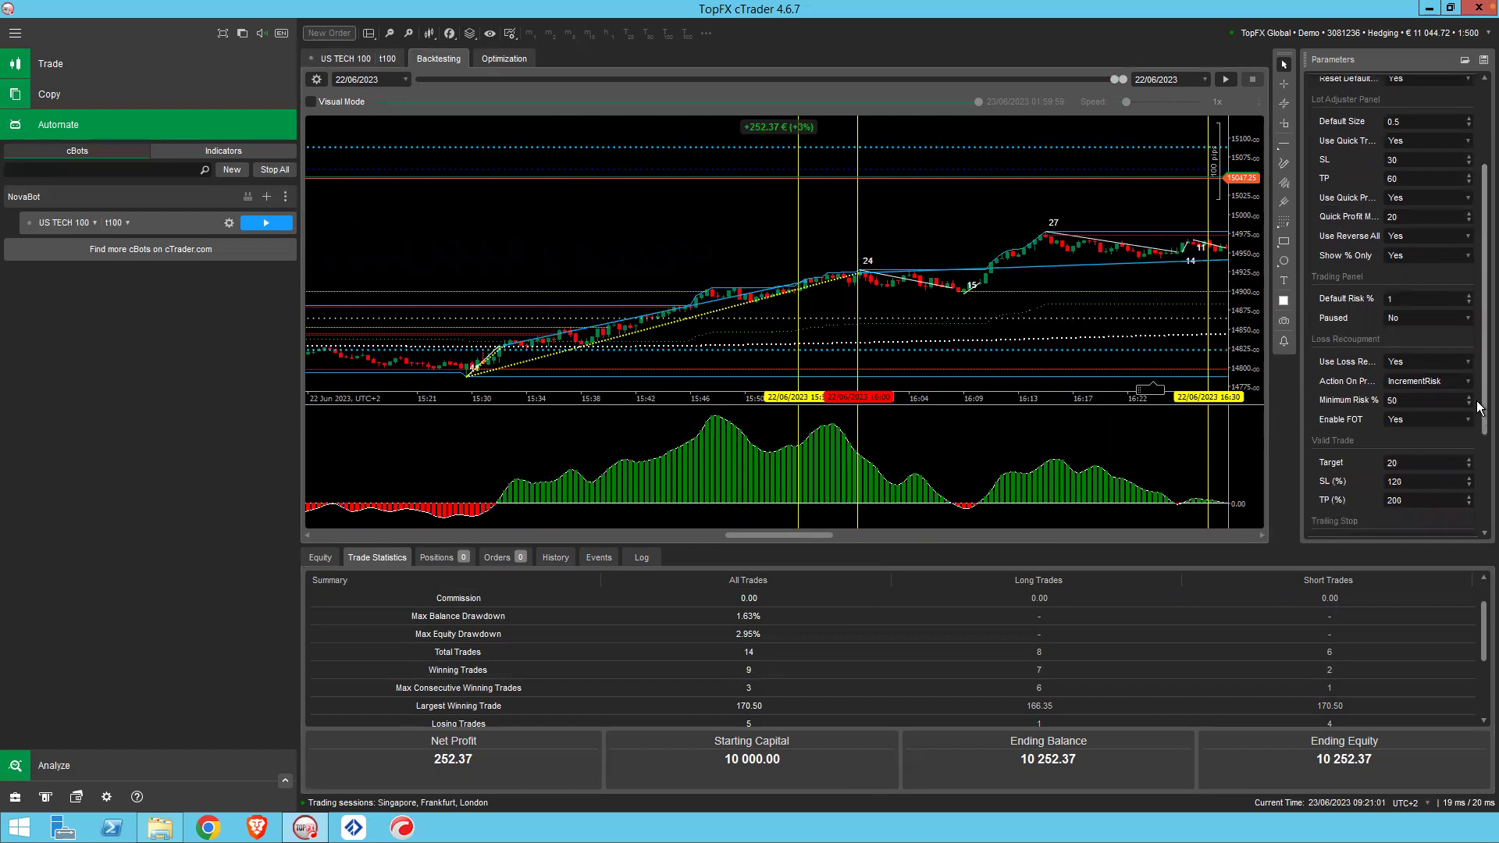
left_click_drag(1477, 382, 1480, 487)
double_click(1412, 355)
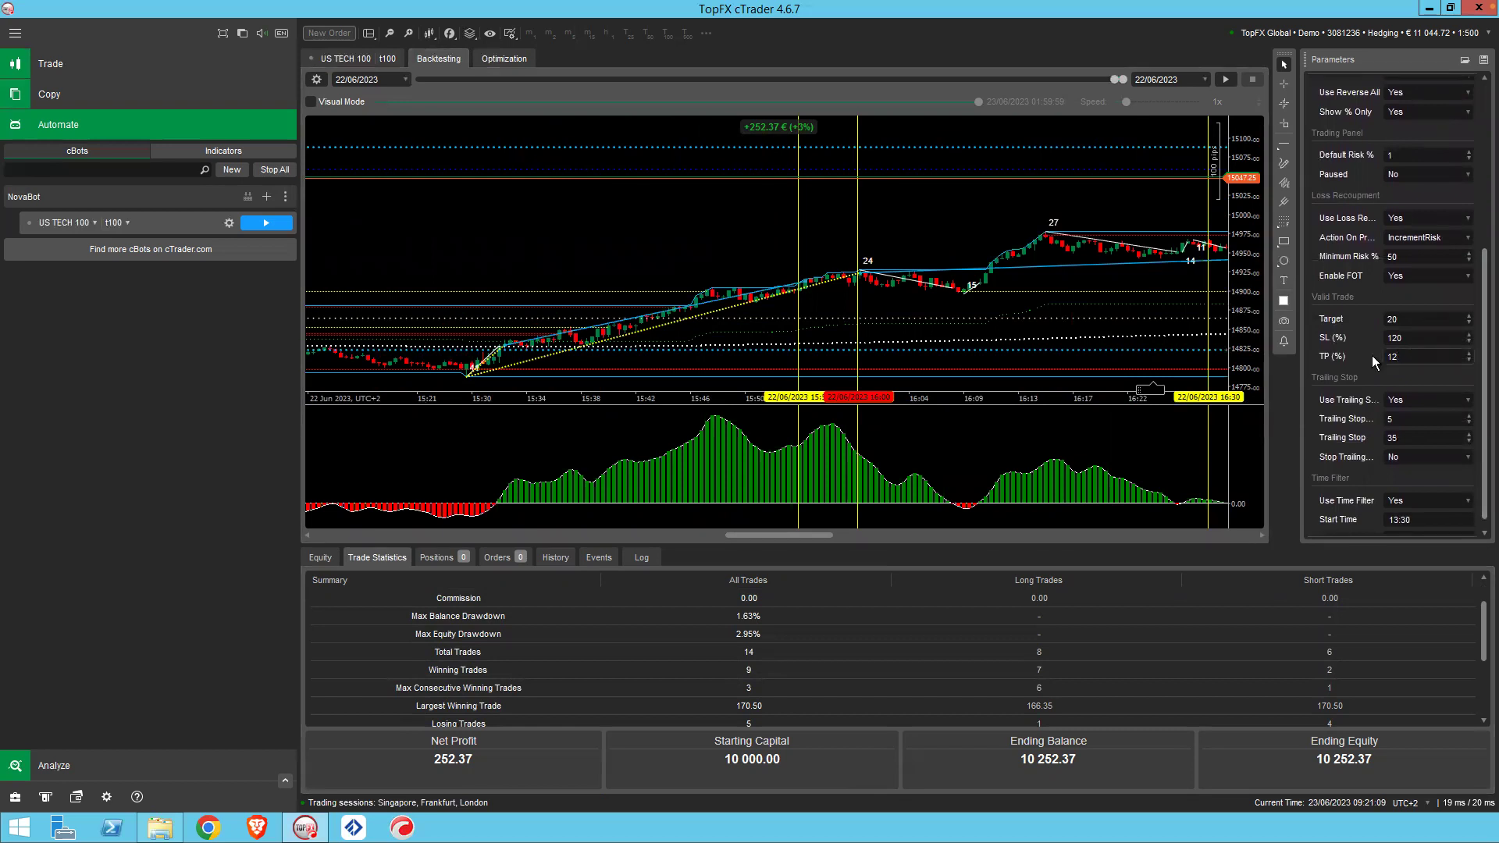
left_click(1224, 79)
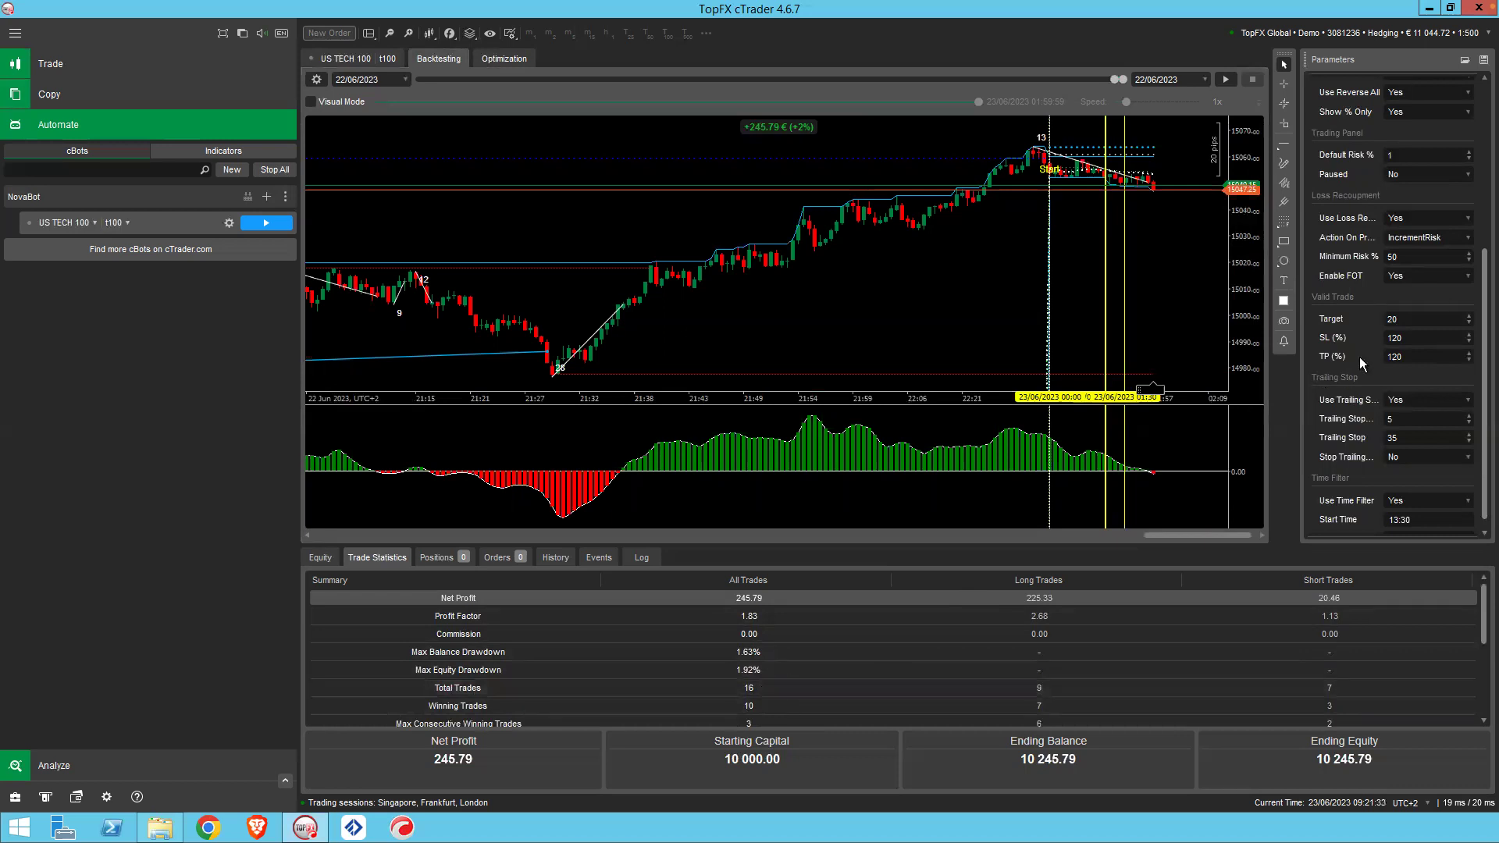
scroll(1342, 377, "down", 1)
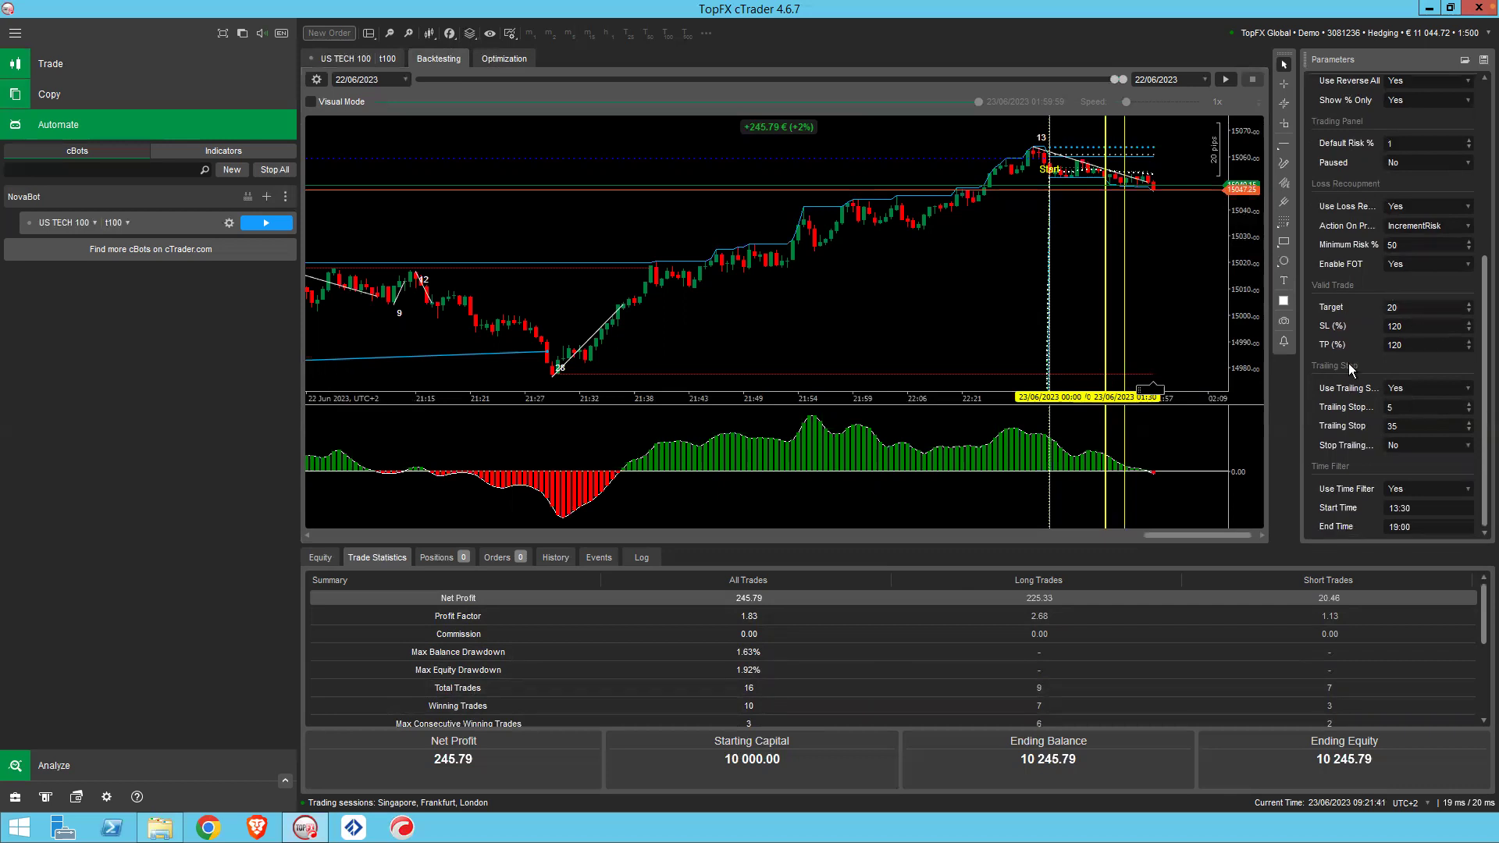
- Switch Action On Profit to NoChangeOnRisk and rerun: 243.52 profit, profit factor 1.88, 1.58% drawdown
scroll(1347, 363, "up", 3)
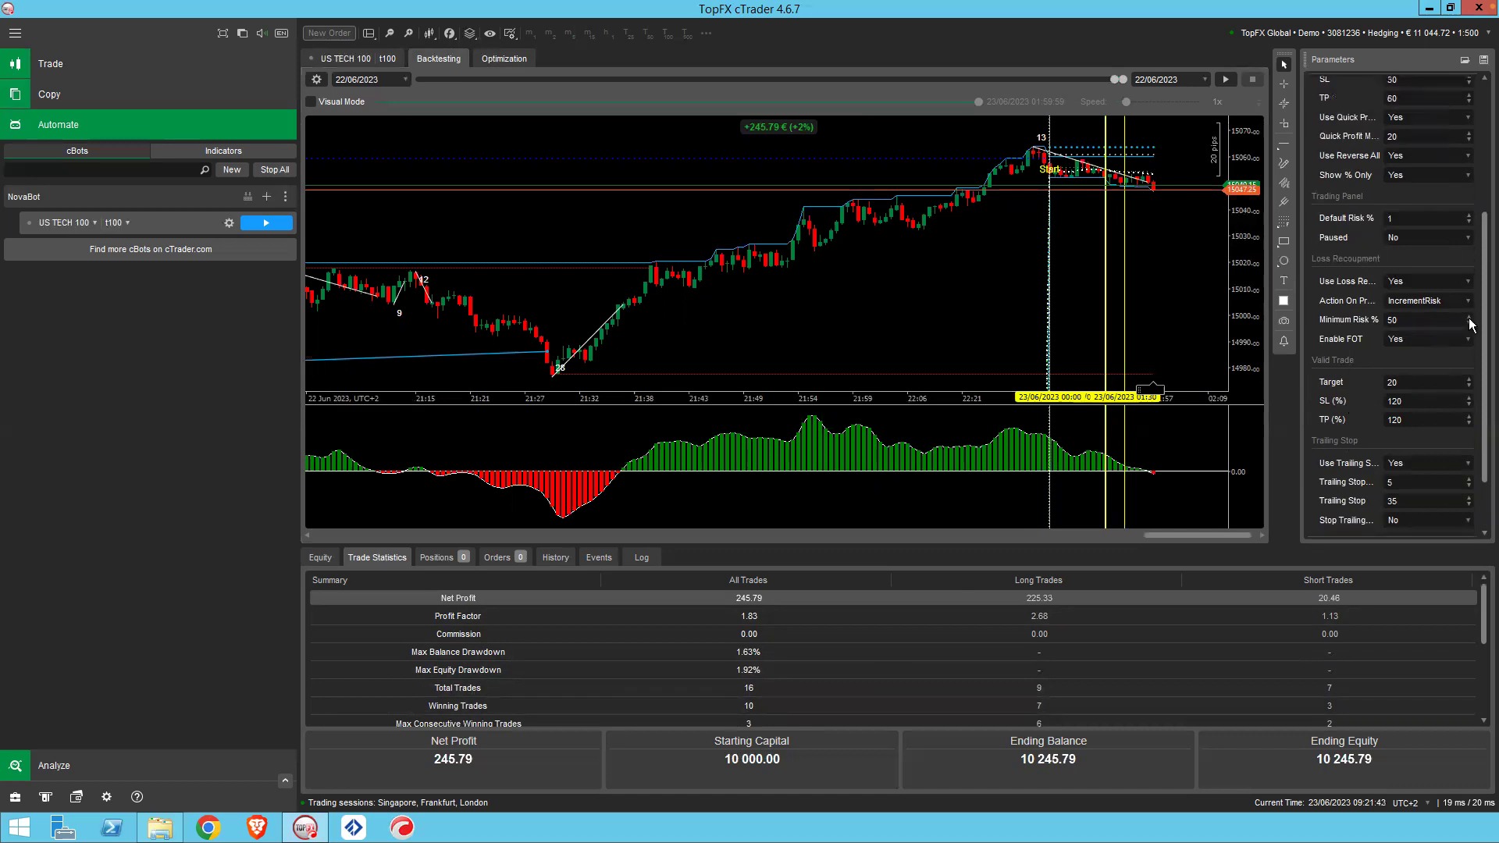
left_click(1418, 303)
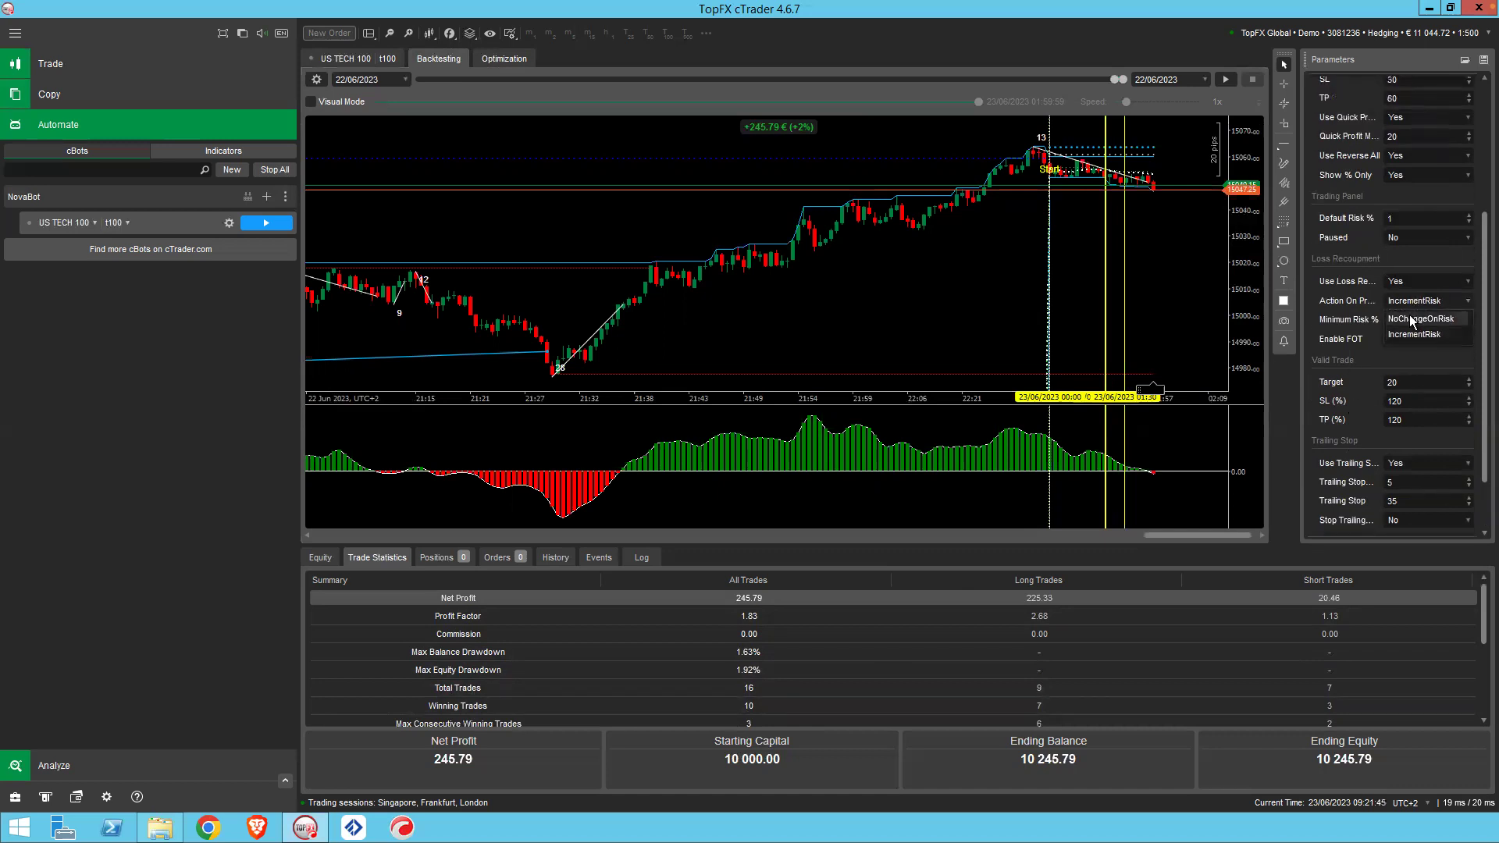
left_click(1416, 333)
left_click(1225, 80)
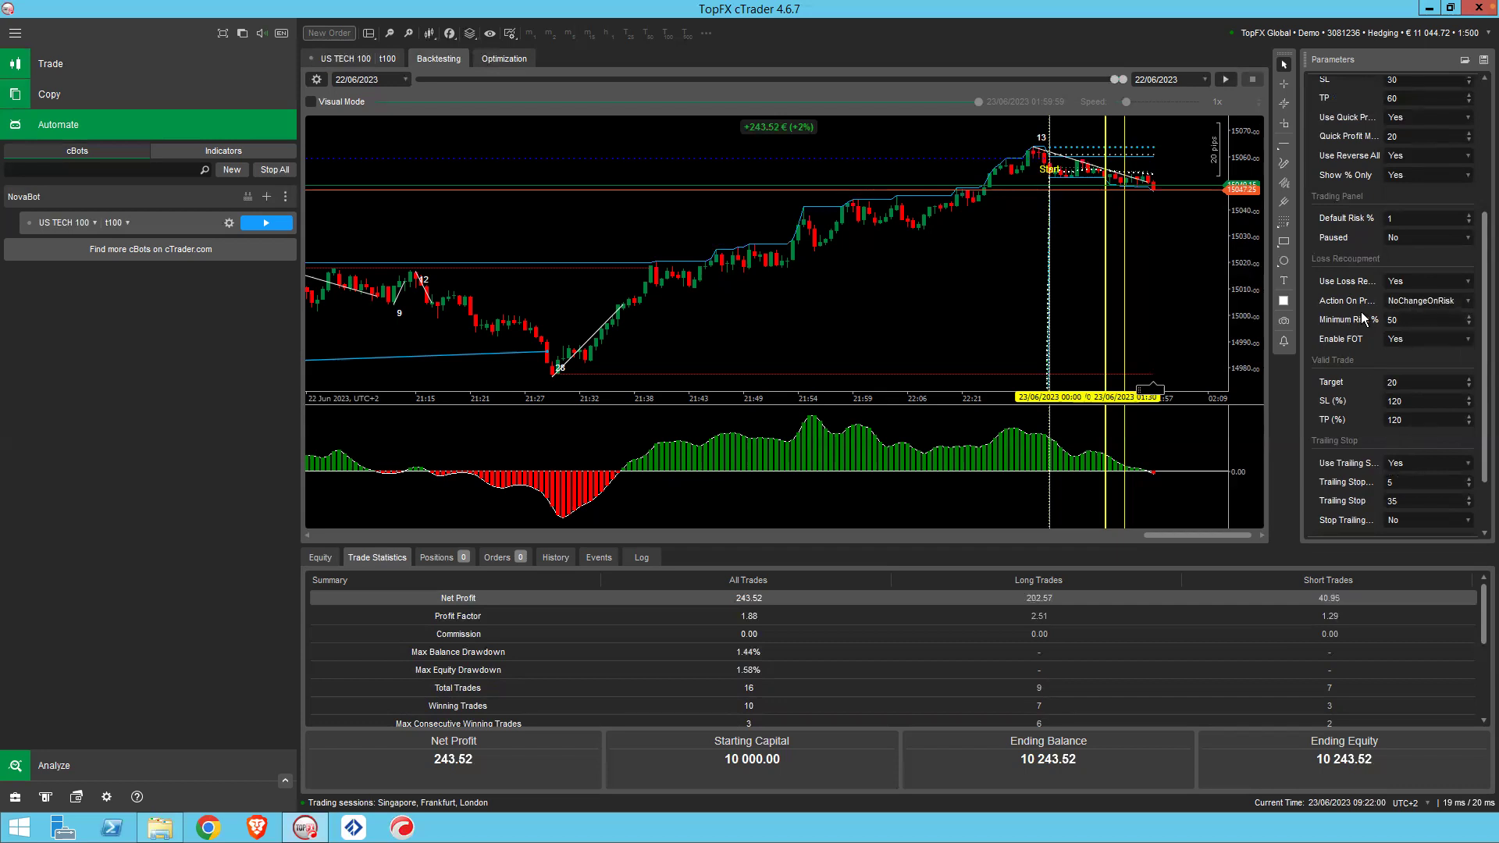
scroll(1363, 318, "up", 3)
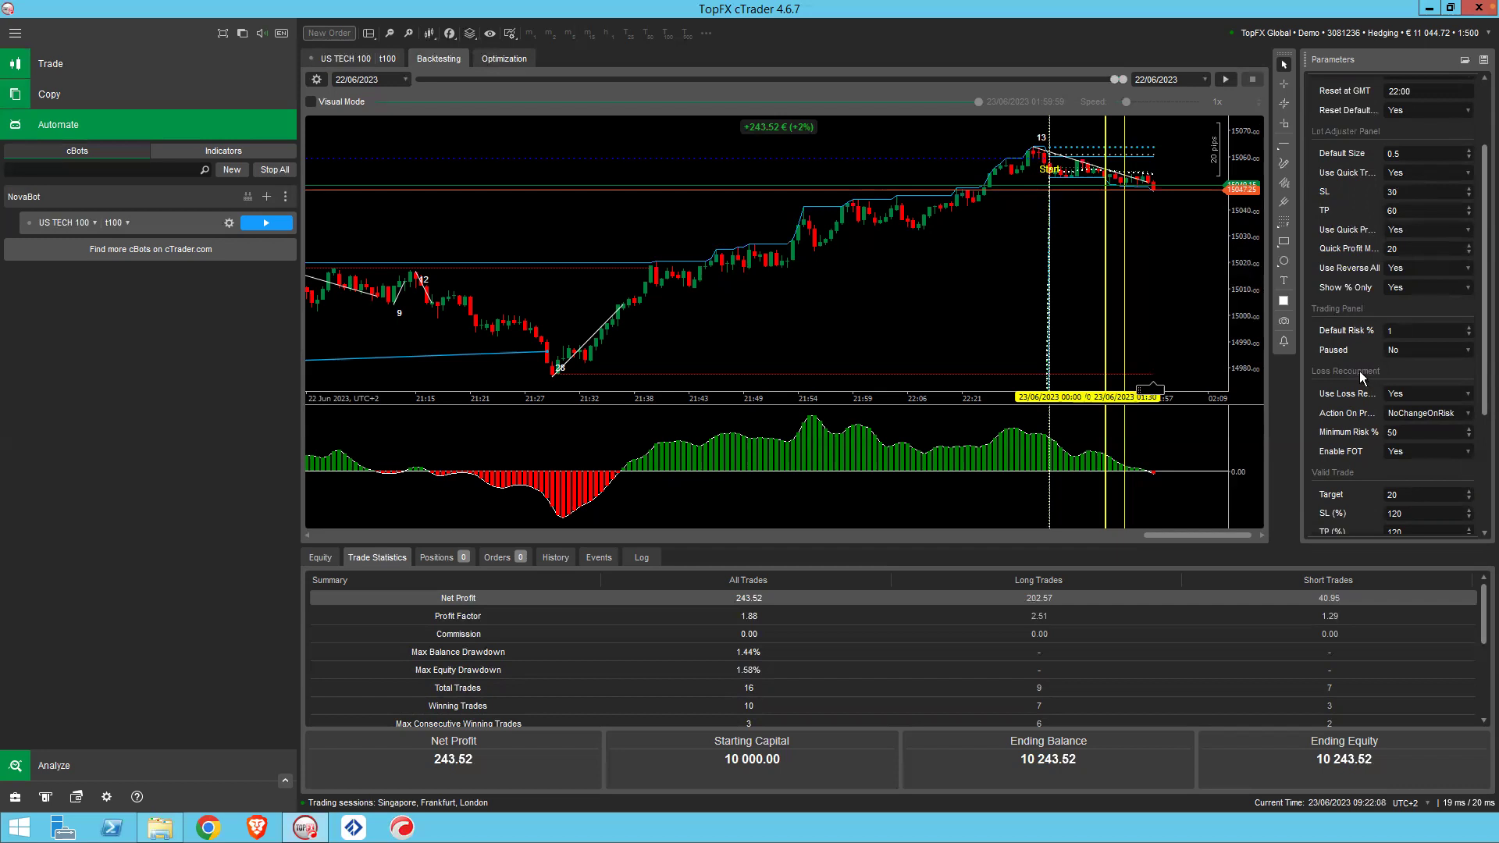
scroll(1355, 371, "down", 3)
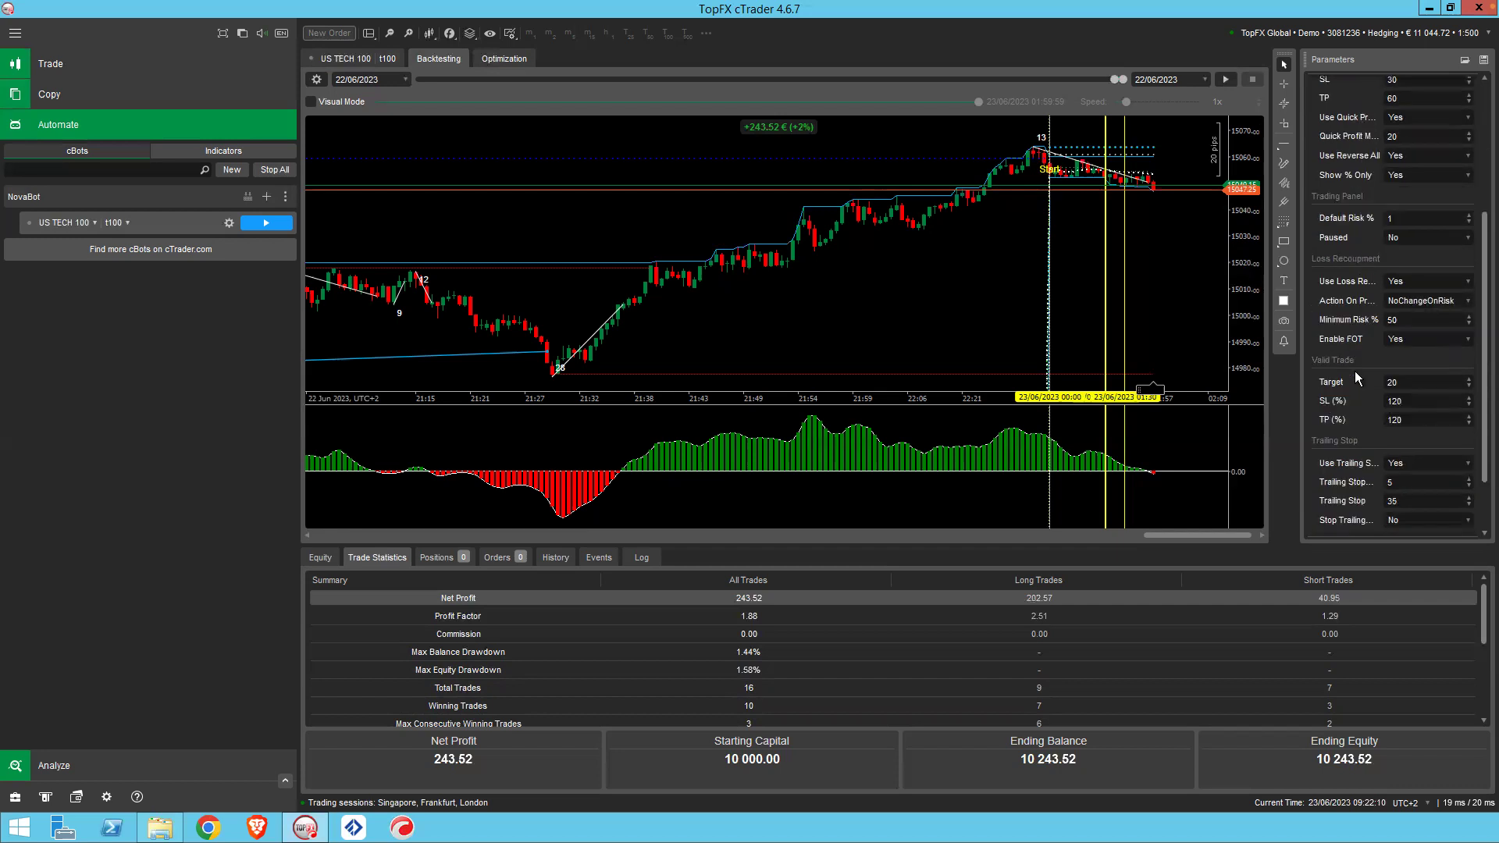
- Set Use Time Filter to No and rerun: 217.63 profit over 26 trades, profit factor 1.45
scroll(1355, 371, "down", 2)
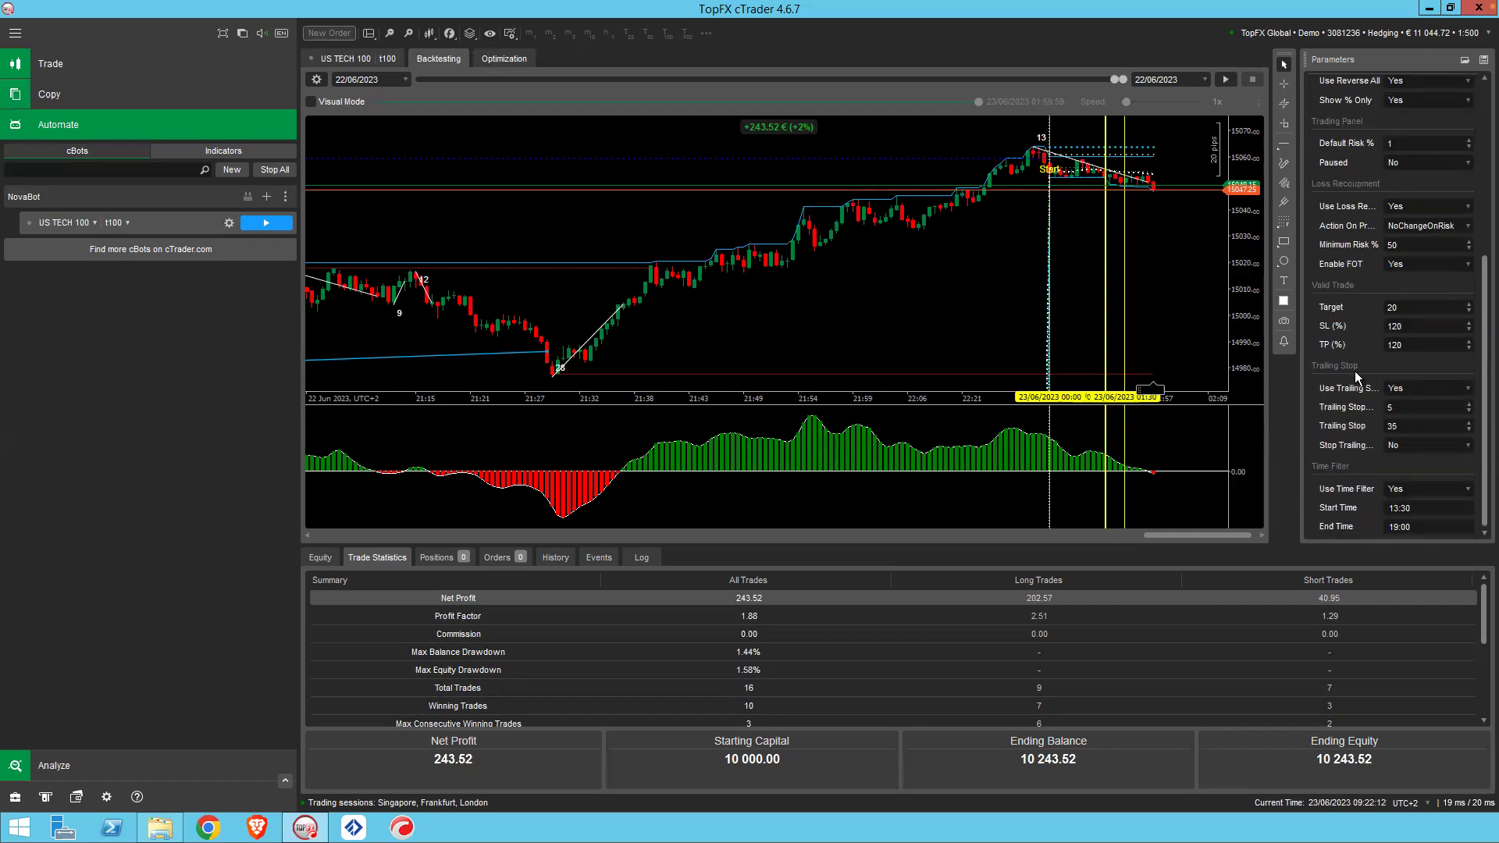
left_click(1427, 489)
left_click(1408, 521)
left_click(1226, 78)
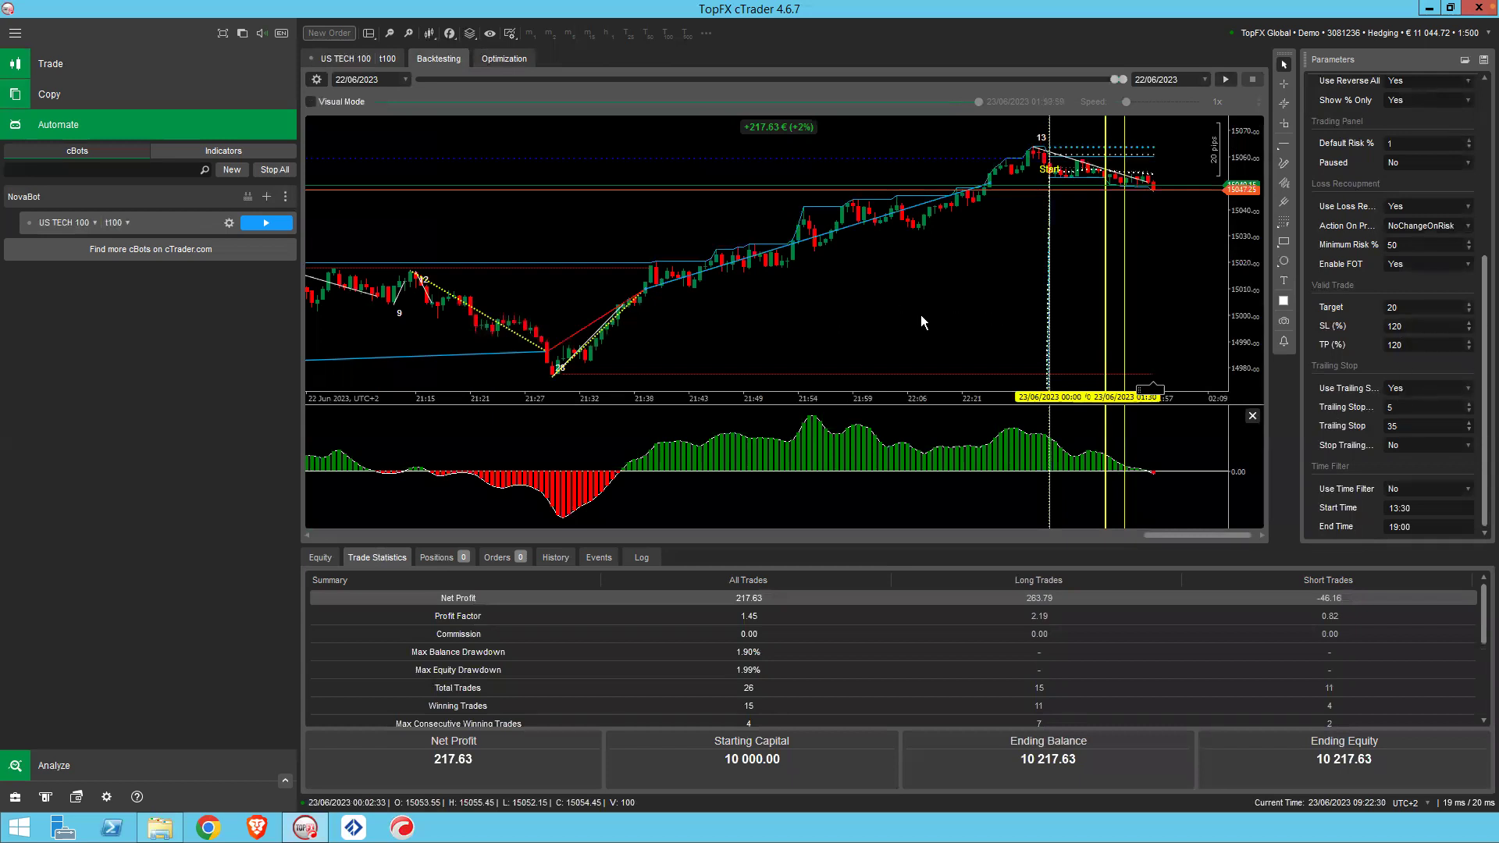
scroll(832, 316, "up", 4)
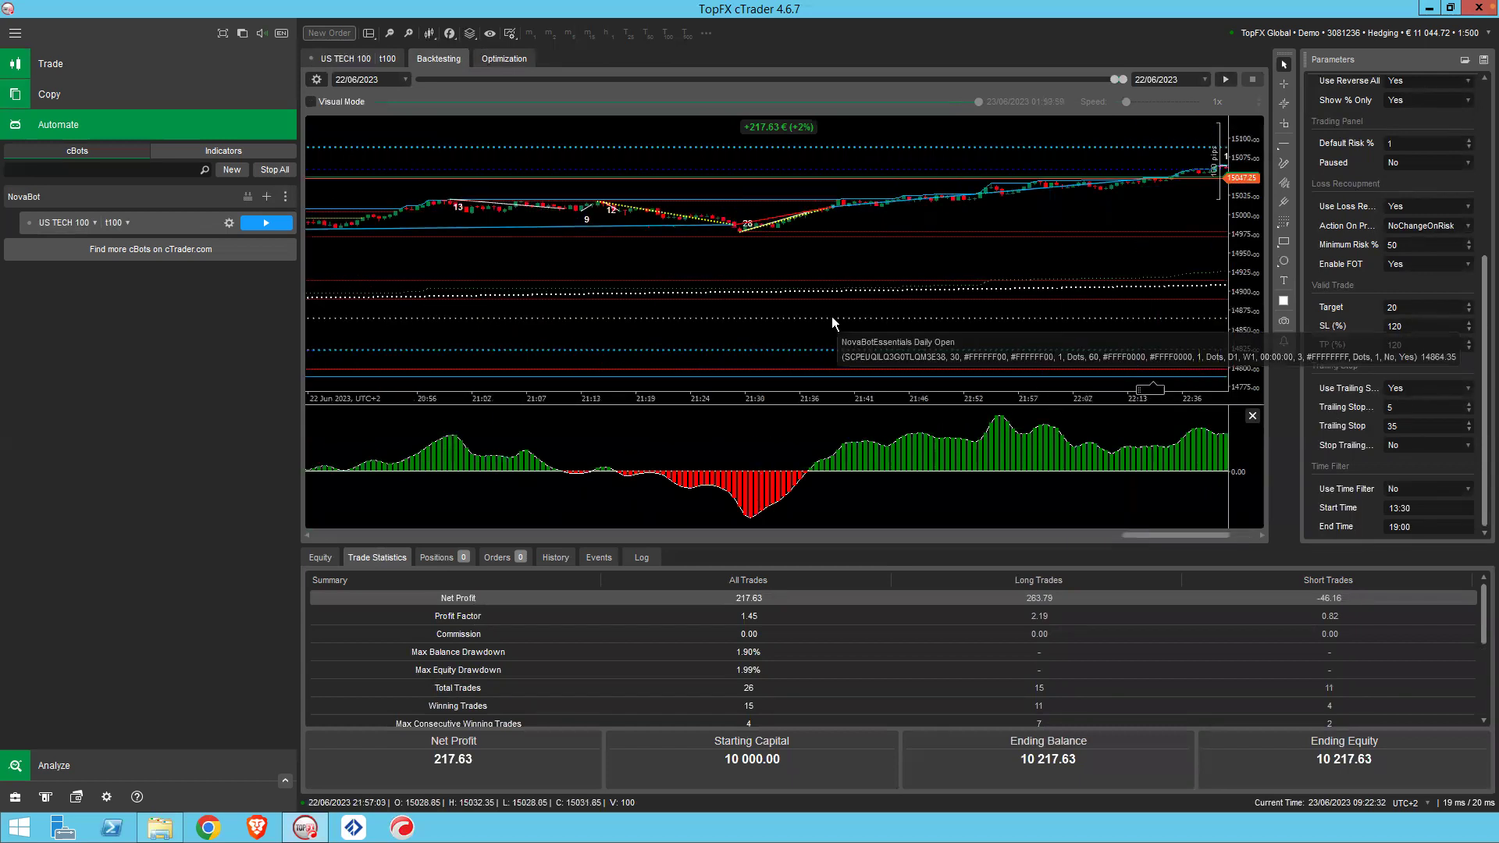
scroll(831, 316, "up", 2)
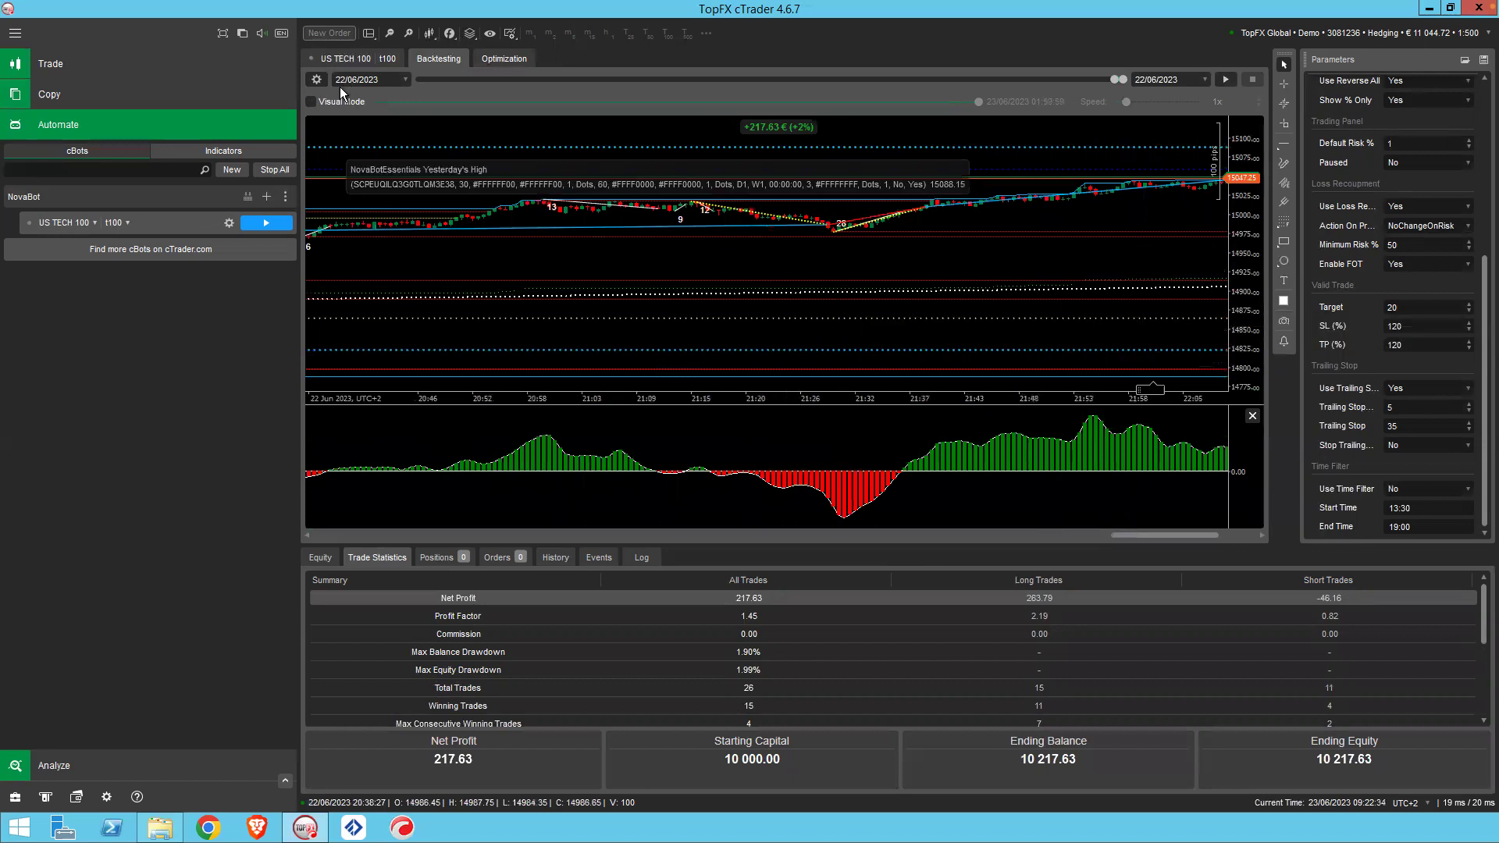